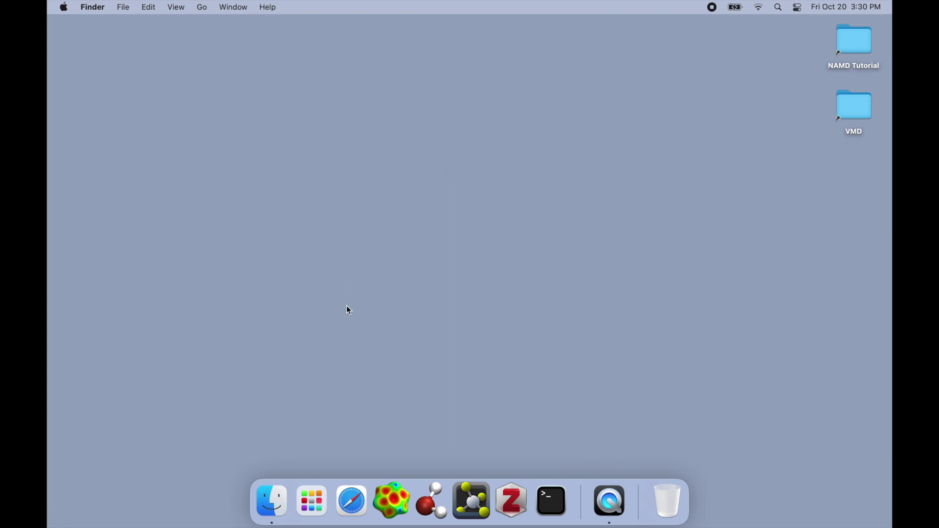
Open a file browser window and go to the user's home folder, one level above Desktop.
click(283, 498)
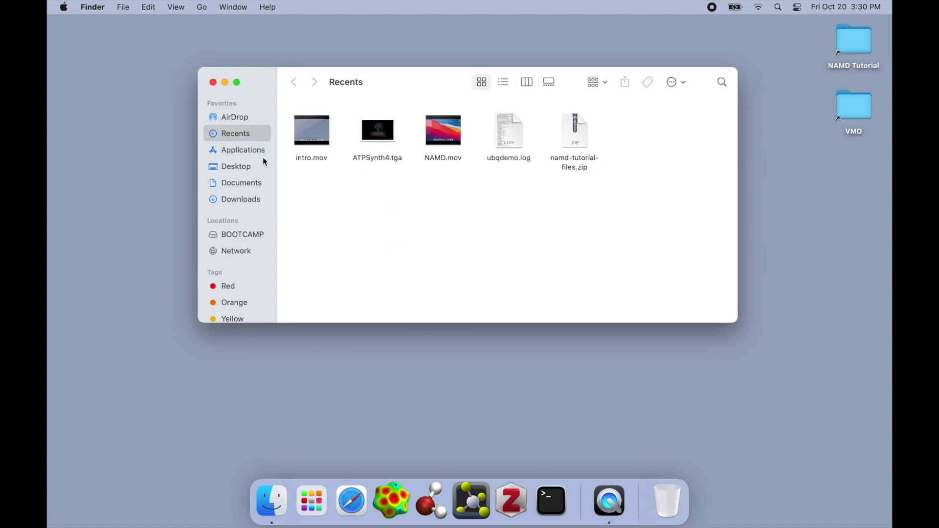
click(248, 151)
click(239, 166)
super+click(348, 82)
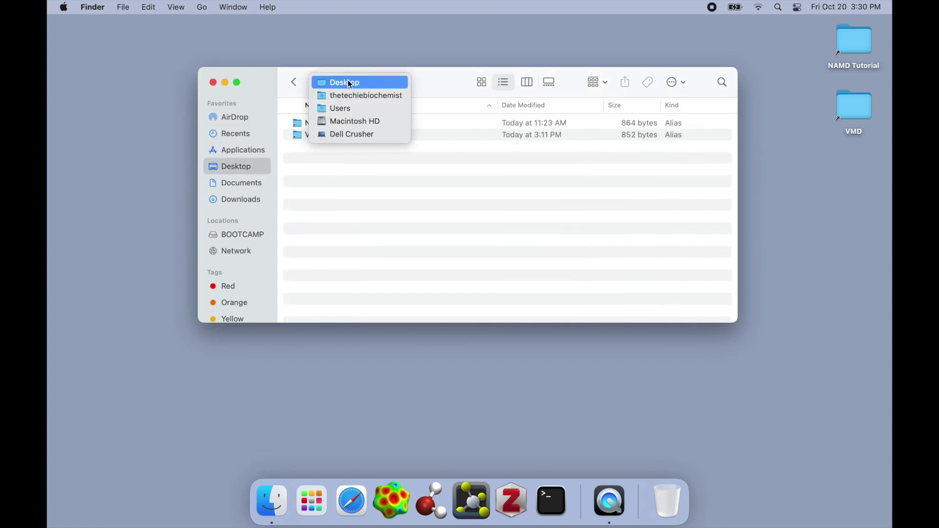
click(353, 94)
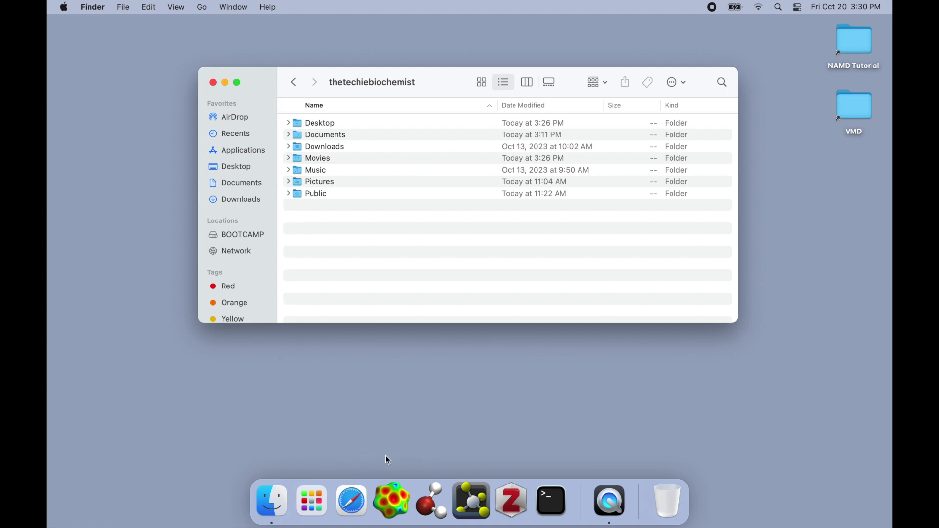
Launch VMD, write the current VMD Preferences settings to the VMDRC file and close the preferences.
click(448, 502)
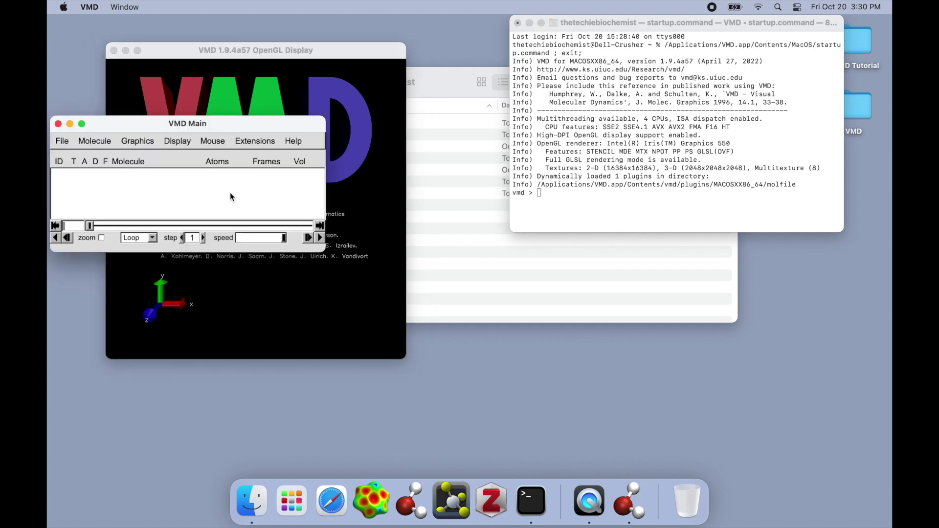
click(240, 141)
mouse_move(256, 208)
click(258, 226)
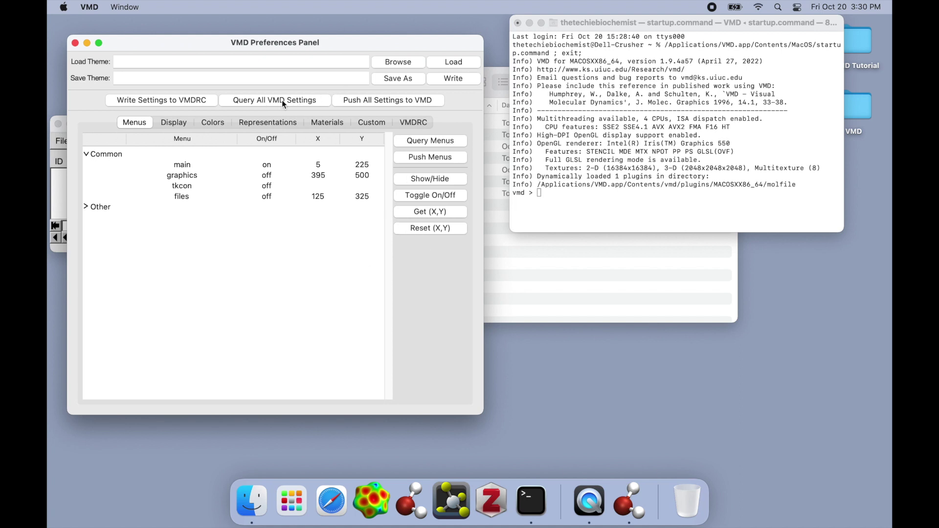
click(202, 102)
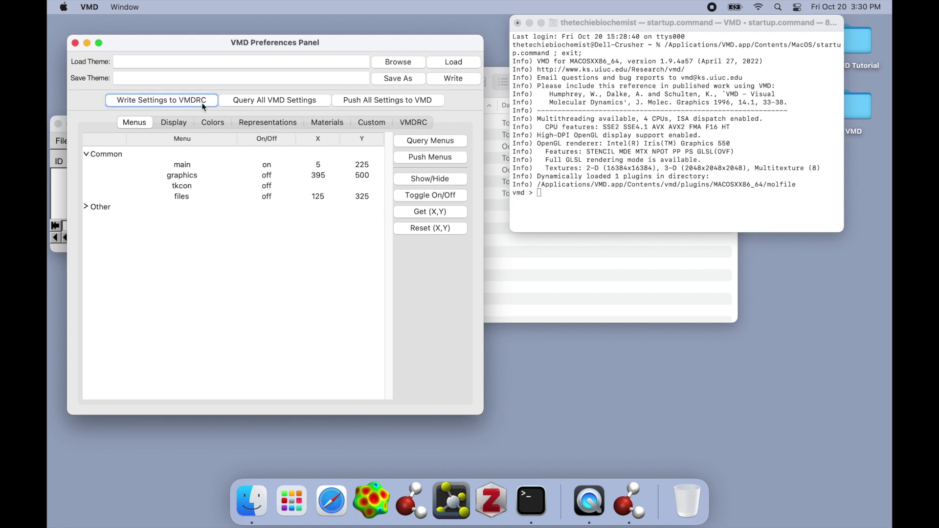
click(77, 43)
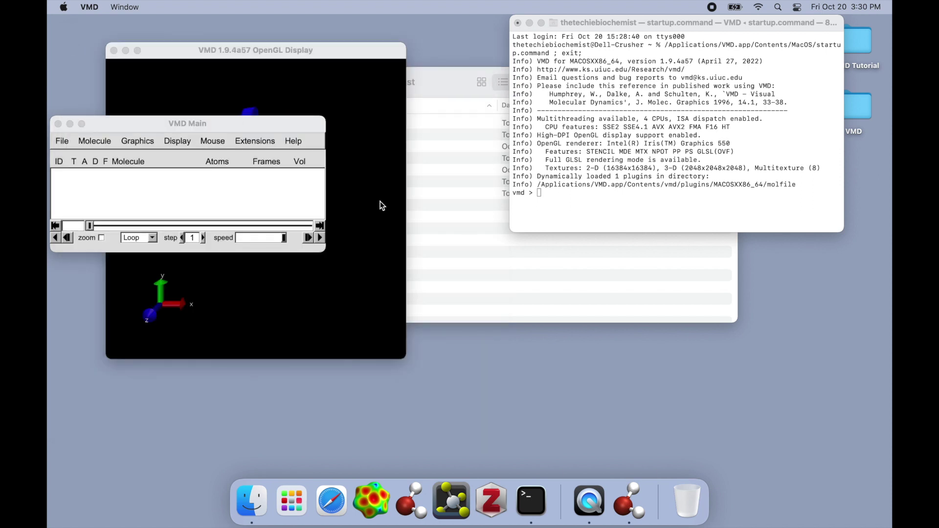
Show hidden files in the home folder and open .vmdrc in the text editor.
click(462, 211)
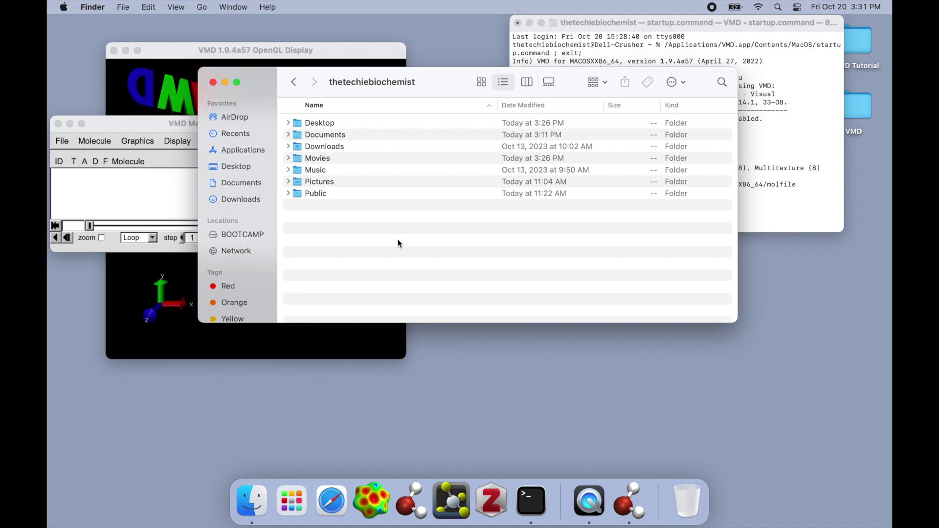
key(super+shift+period)
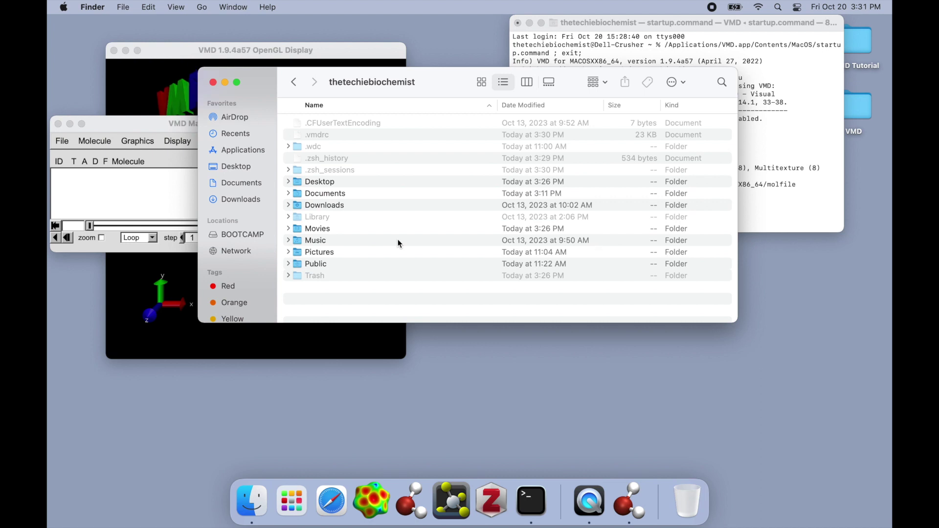
click(348, 131)
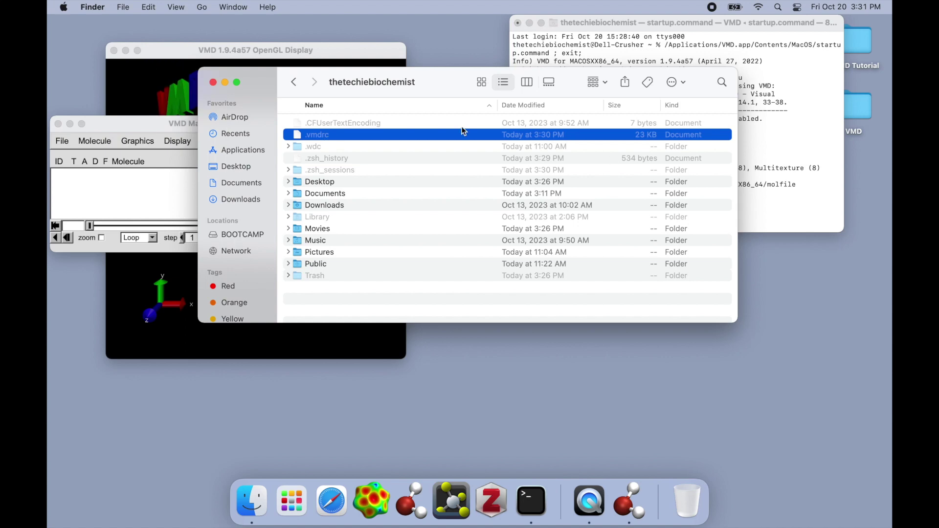
double_click(345, 136)
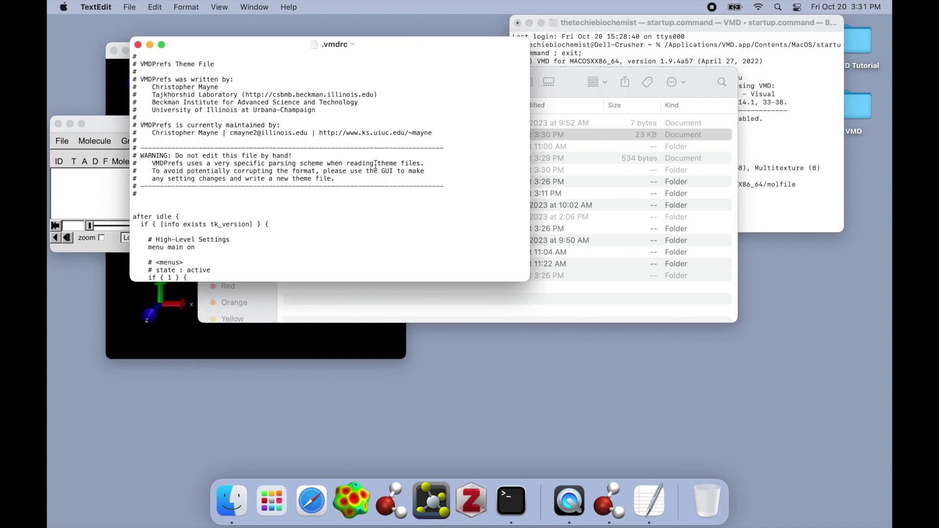
Read through the .vmdrc theme file, including the warning about editing it by hand near the beginning.
scroll(373, 162, down, 10)
scroll(374, 162, up, 8)
scroll(374, 162, down, 3)
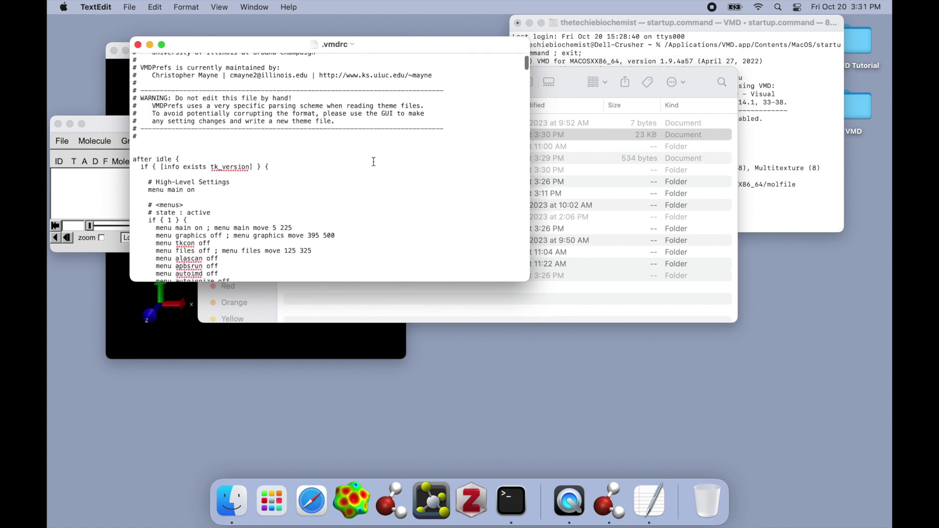
scroll(373, 162, up, 2)
click(269, 141)
drag(269, 142, 197, 133)
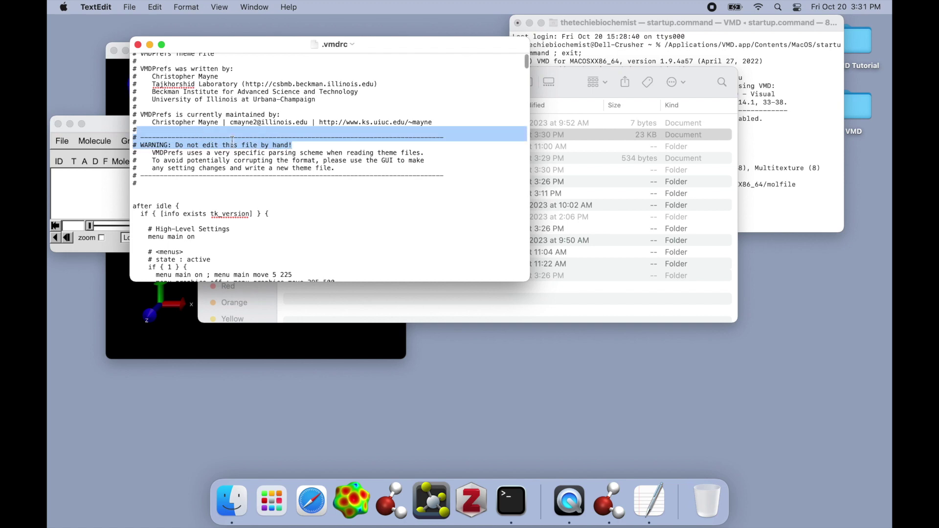
drag(318, 145, 99, 149)
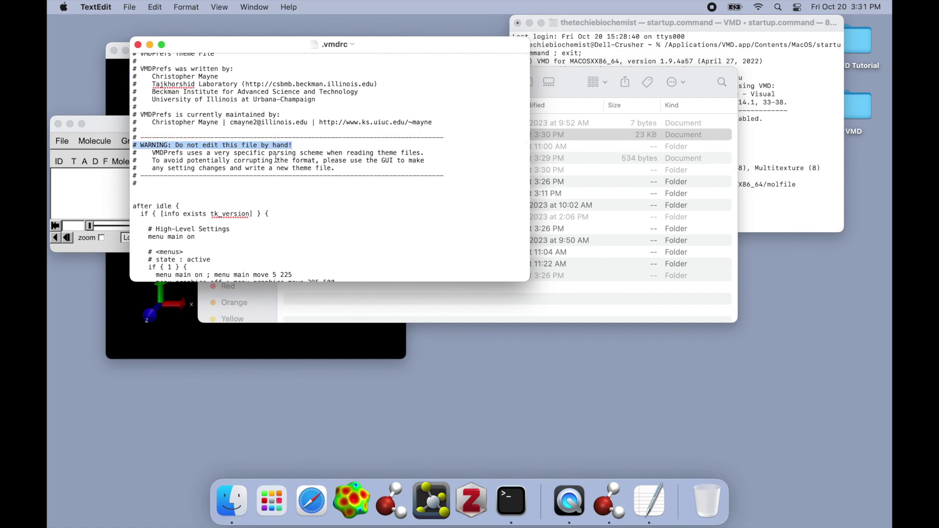
scroll(276, 158, down, 10)
scroll(276, 158, up, 10)
scroll(276, 158, down, 20)
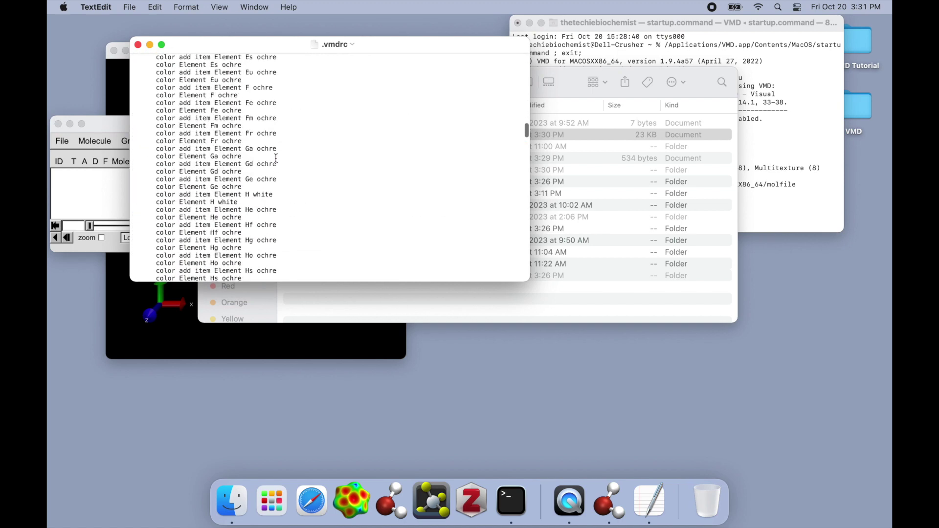
Add the line "cd Documents/" below "# End Theme File" at the end of .vmdrc.
click(210, 270)
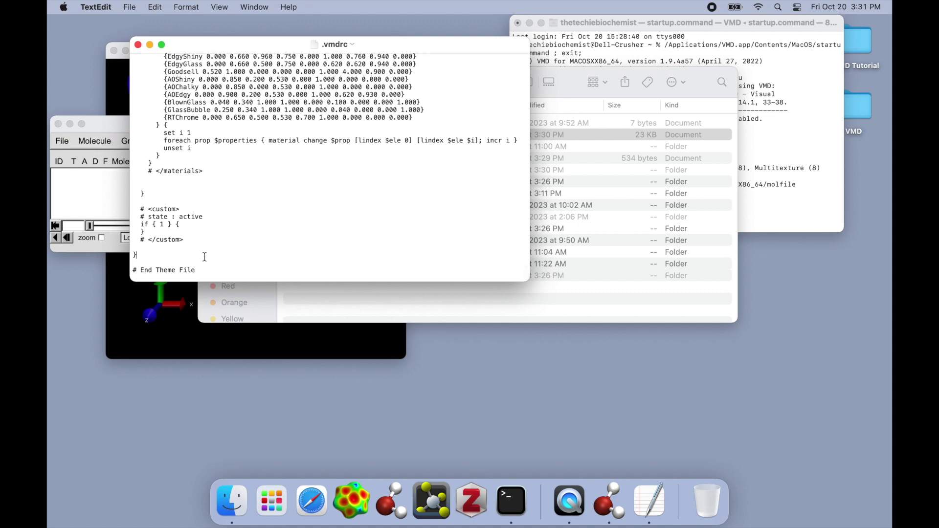
key(Return)
key(Return)
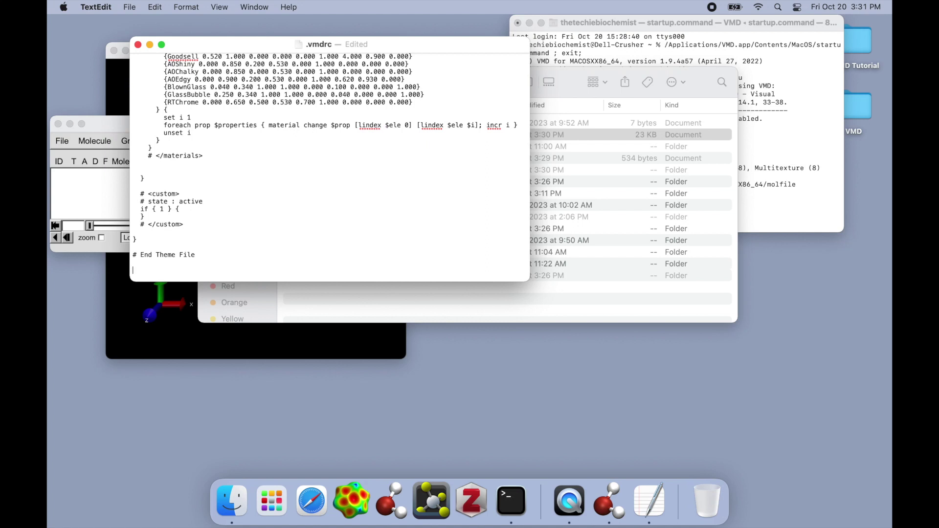
text(Cd)
key(BackSpace)
key(BackSpace)
key(BackSpace)
text(cd)
key(Escape)
key(Return)
text(//)
key(BackSpace)
text(Documents/)
Browse to the VMD folder inside Documents and extend the cd line's path in .vmdrc with "VMD/".
click(688, 297)
drag(431, 201, 347, 199)
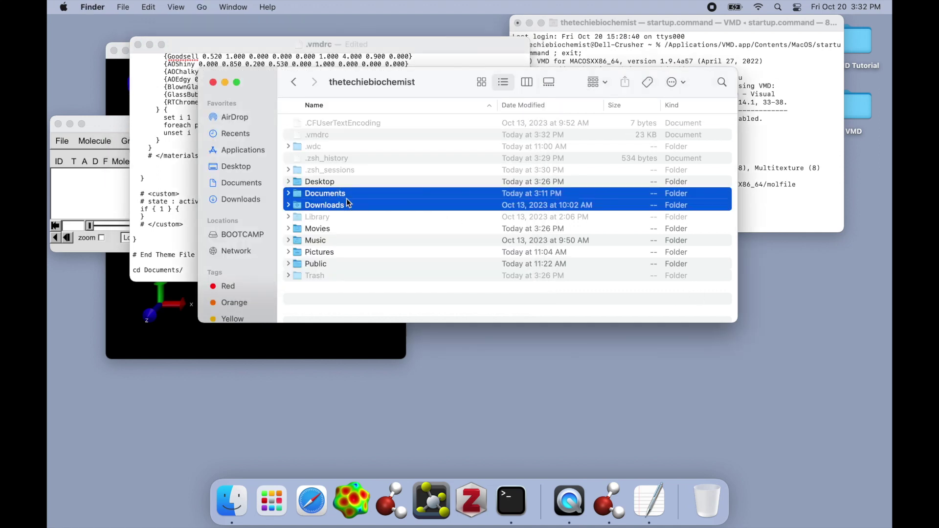
click(341, 194)
double_click(341, 193)
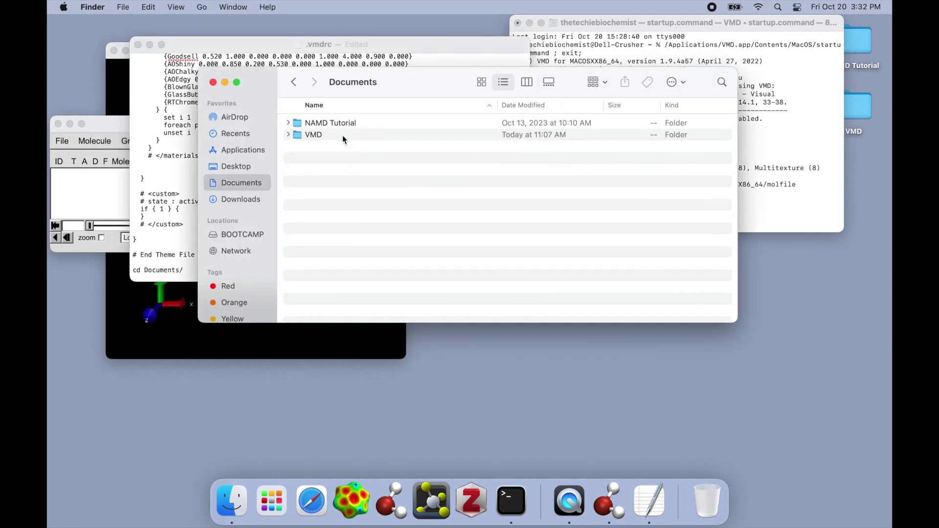
double_click(341, 136)
click(185, 268)
text(VD)
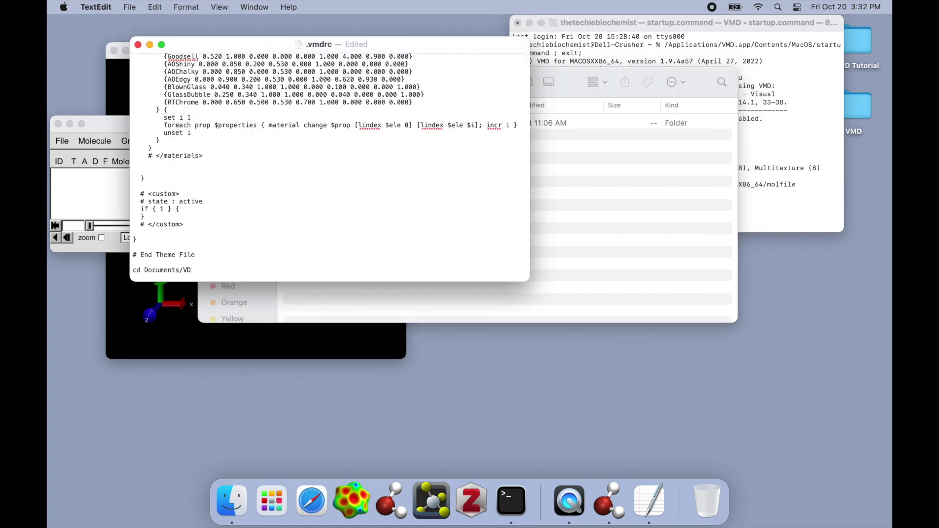
key(BackSpace)
text(MD/)
Finish the path as "cd Documents/VMD/" with a trailing slash and close the .vmdrc file.
click(540, 218)
click(176, 195)
text(/)
key(BackSpace)
key(super+Tab)
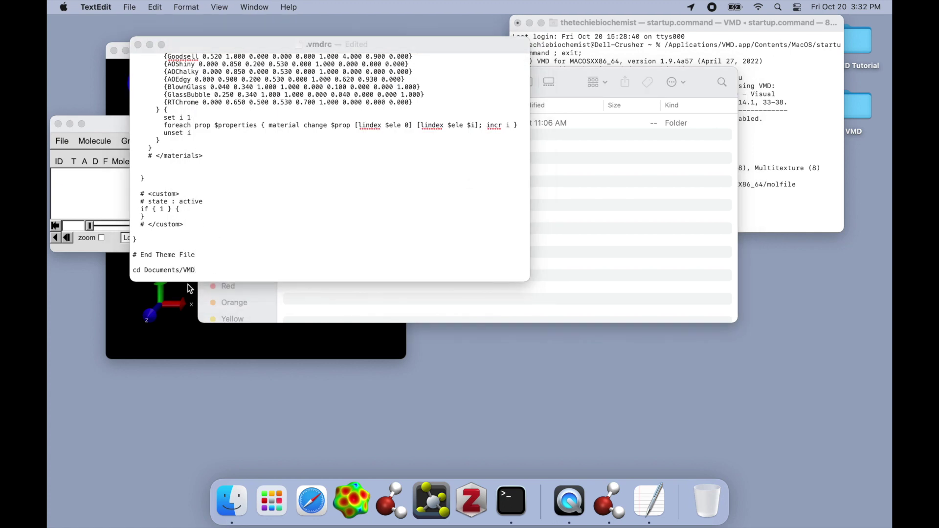
key(super+space)
click(486, 275)
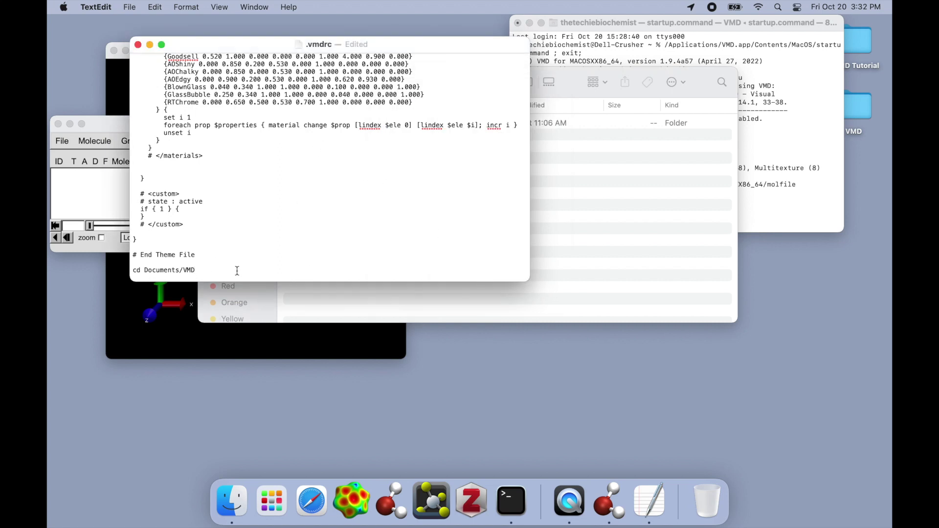
text(/)
key(BackSpace)
text(/)
click(139, 46)
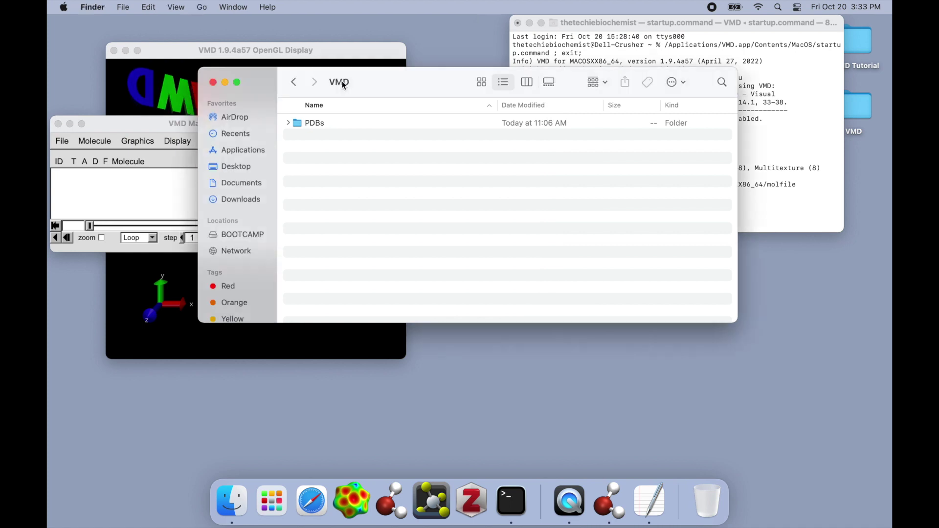
Close the folder window and open VMD's Tk Console to check which directory its prompt shows.
click(214, 82)
click(255, 141)
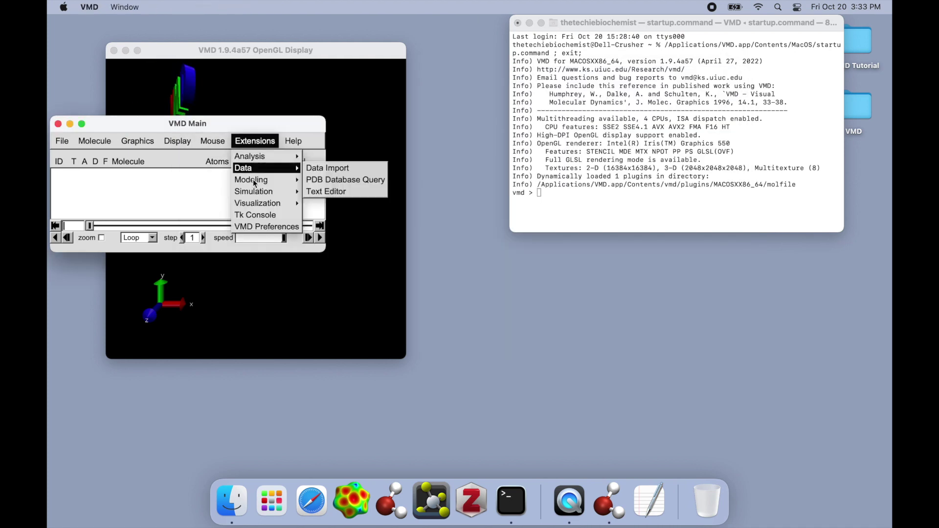
click(262, 215)
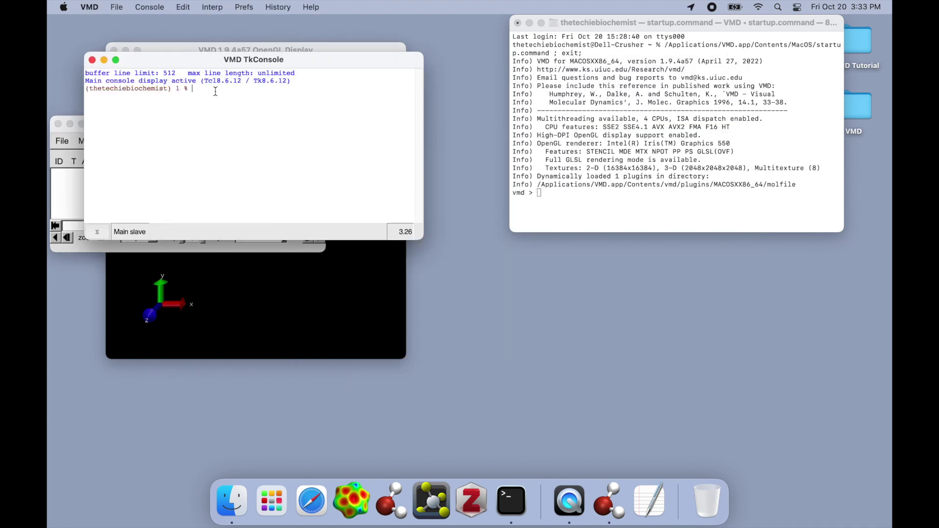
drag(212, 89, 57, 89)
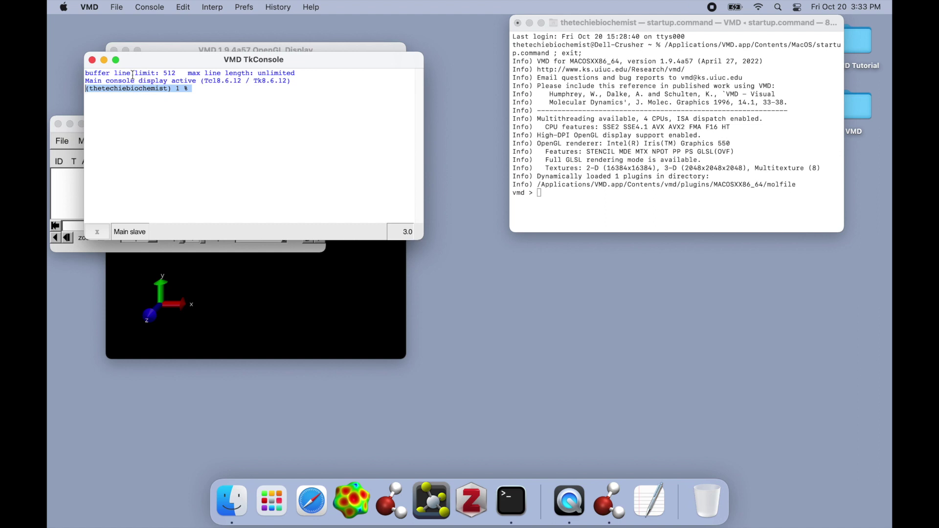
Quit and relaunch VMD, allow Terminal to access the Documents folder and answer the problem report with Reopen.
click(89, 7)
click(93, 125)
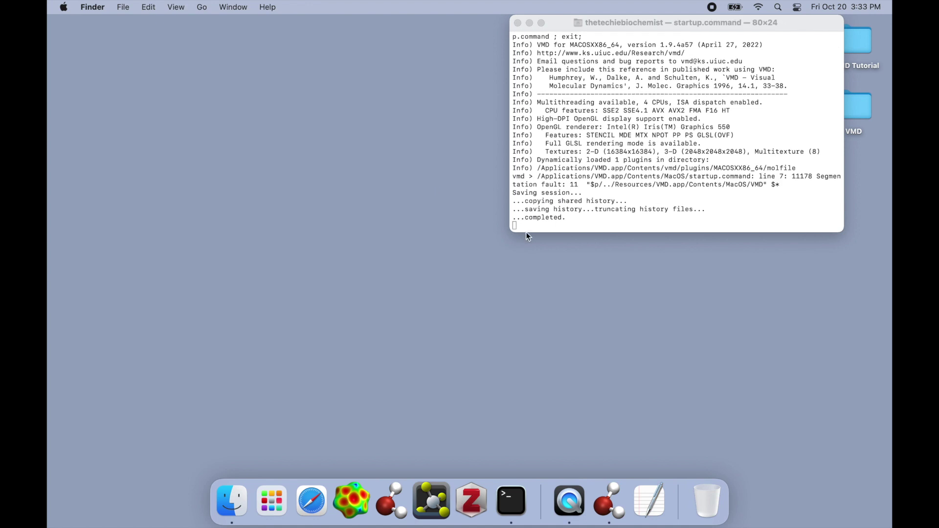
click(390, 510)
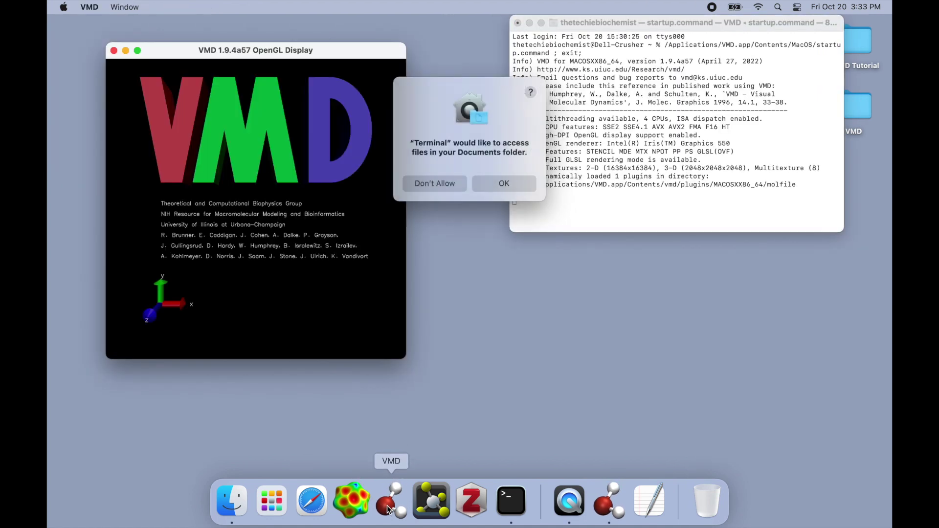
click(506, 188)
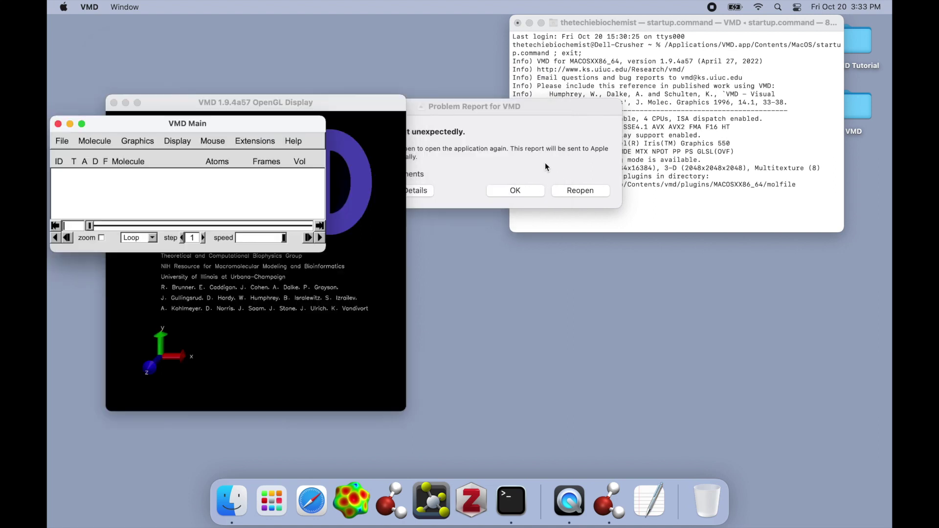
click(580, 191)
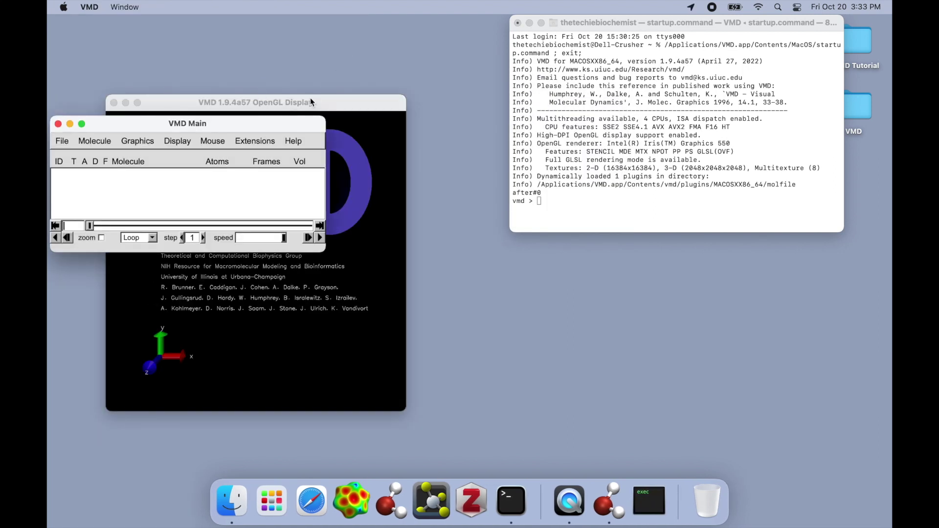
Move the OpenGL Display clear of VMD Main and open the Tk Console to check the new starting directory.
drag(306, 104, 497, 55)
click(218, 160)
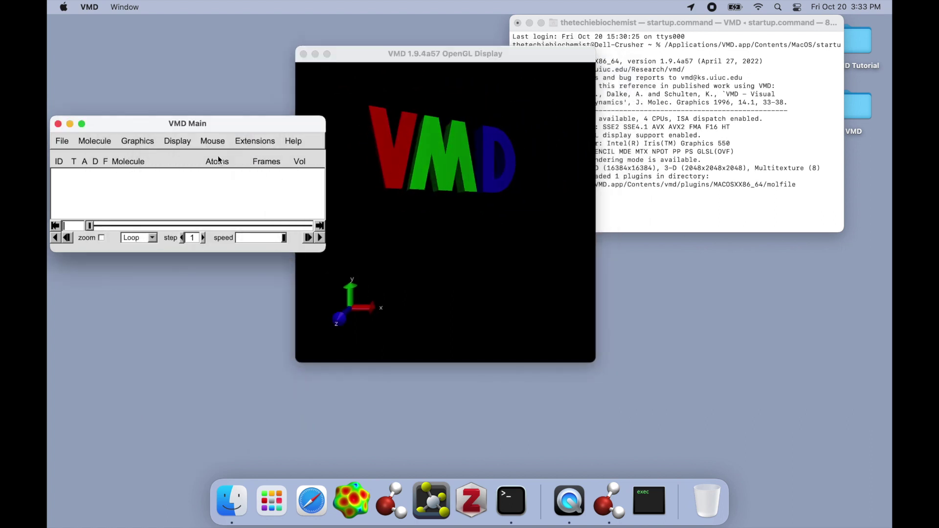
click(262, 141)
click(267, 215)
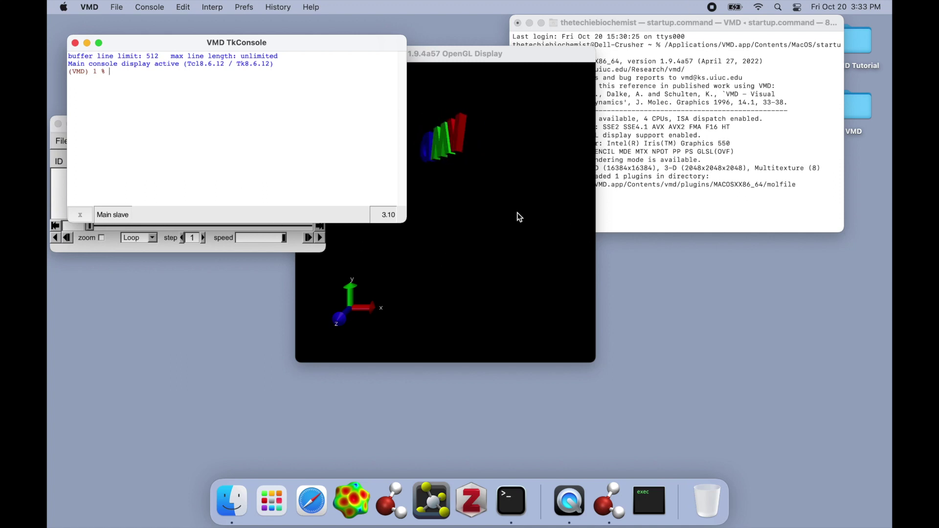
Close the Tk Console and arrange the VMD Main and OpenGL Display windows side by side near the screen's upper edge.
click(76, 43)
drag(421, 55, 481, 24)
click(272, 179)
drag(197, 123, 205, 23)
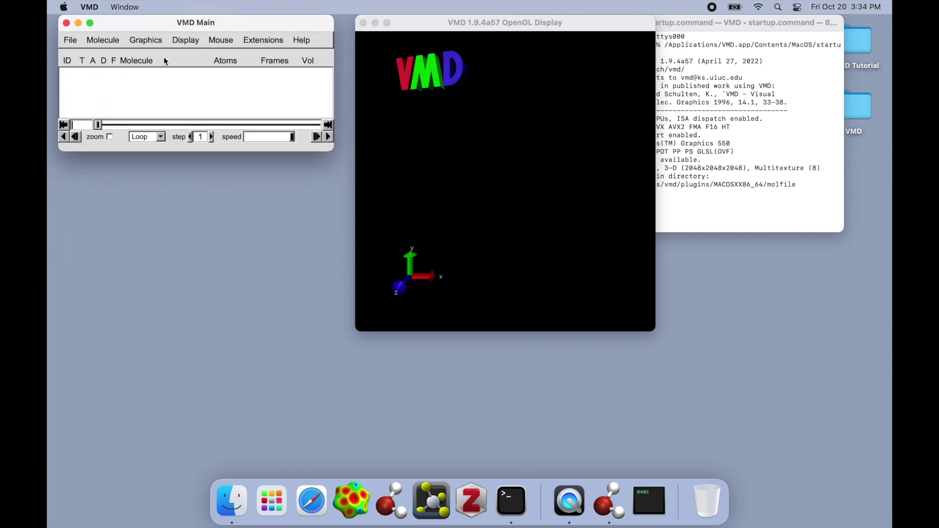
Load 7A0F.pdb from the PDBs folder as a new molecule and close the Molecule File Browser.
click(75, 40)
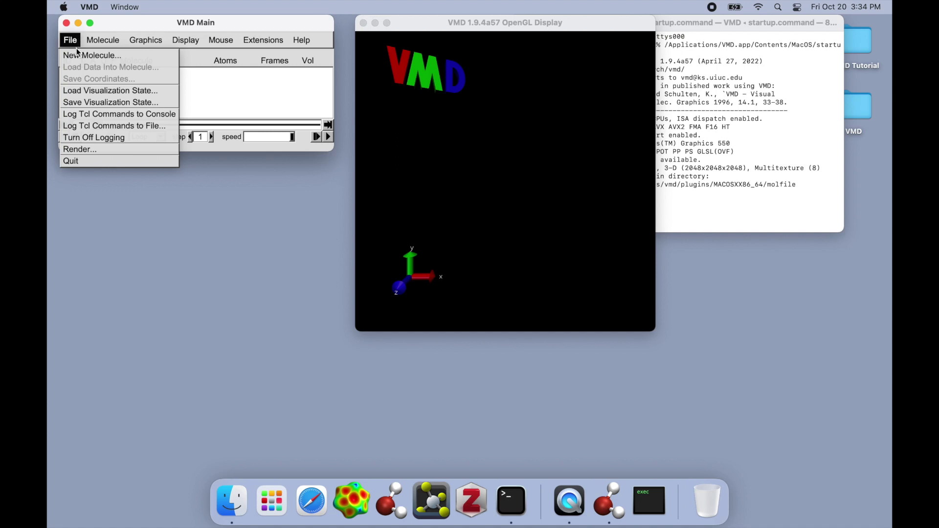
click(78, 55)
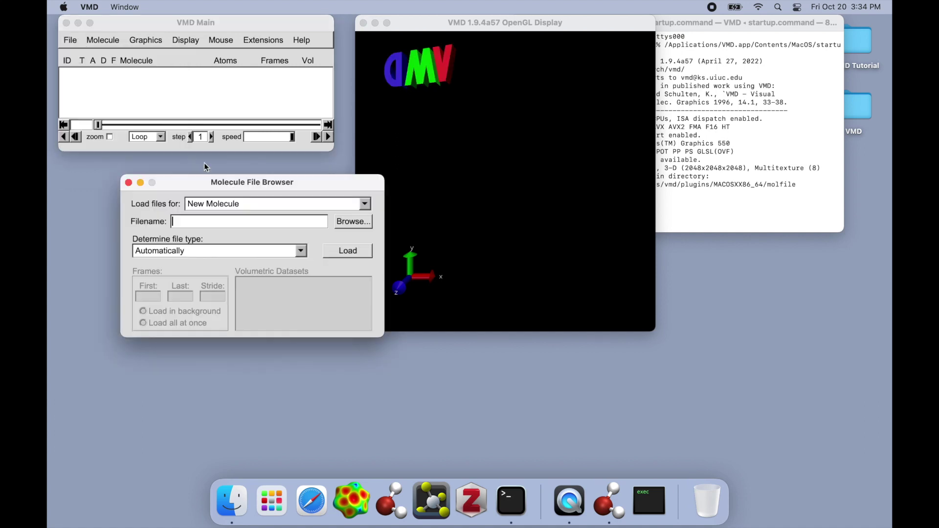
click(361, 223)
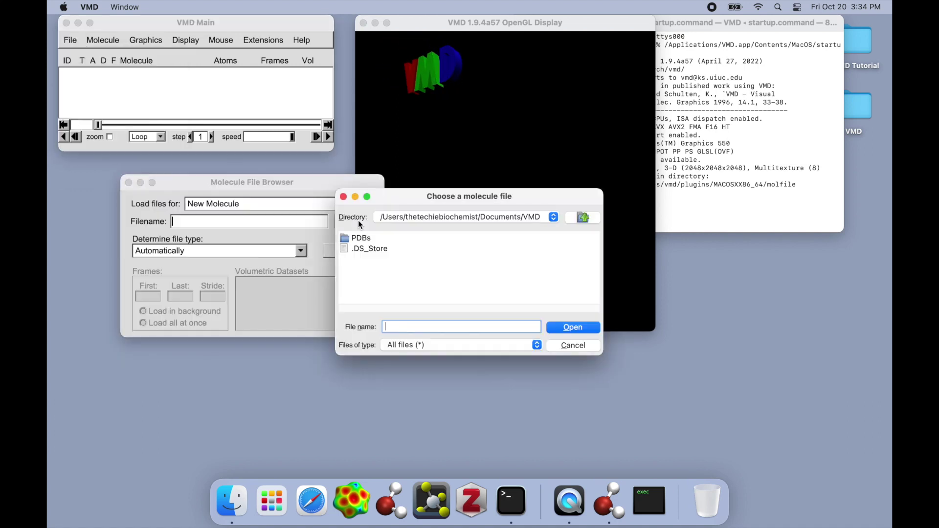
double_click(390, 241)
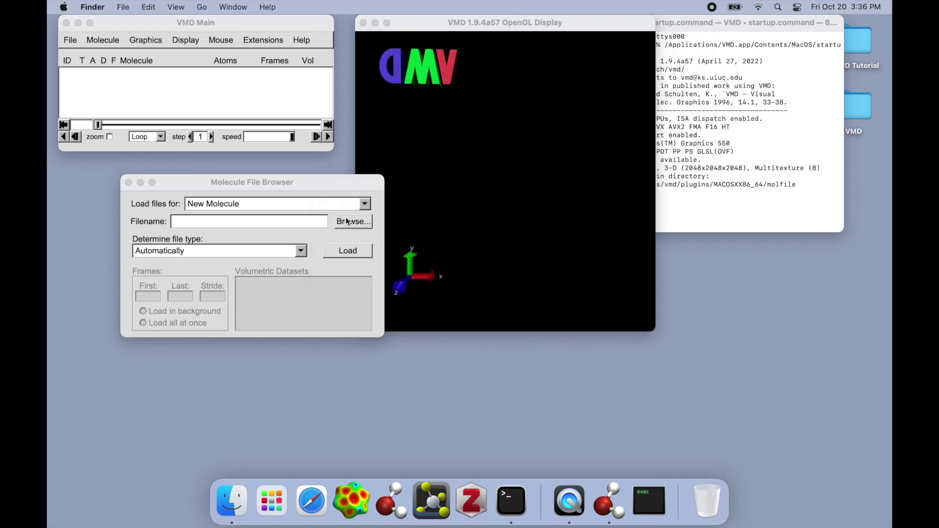
click(347, 221)
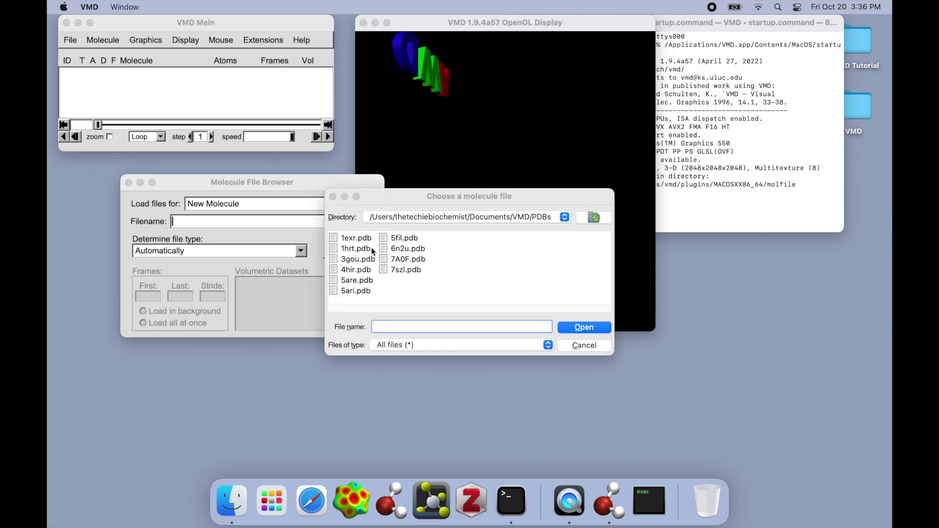
click(391, 260)
click(585, 327)
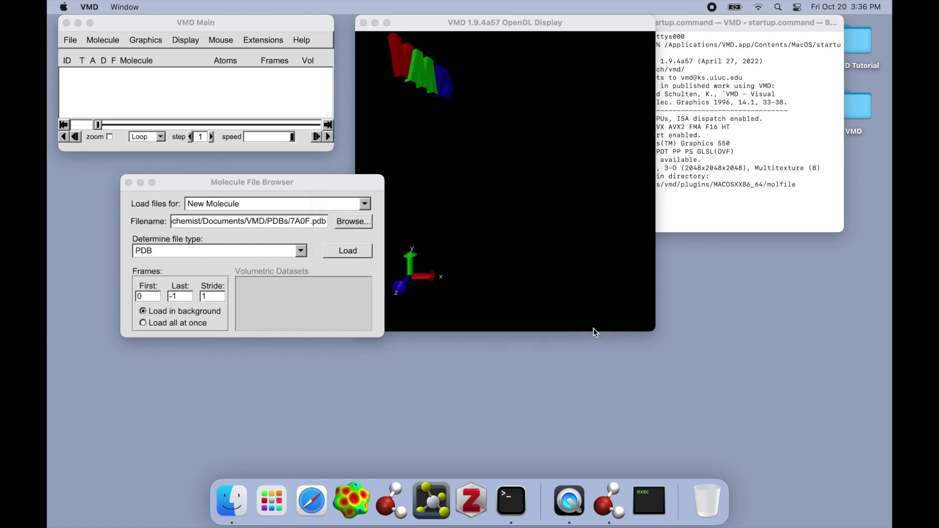
click(348, 251)
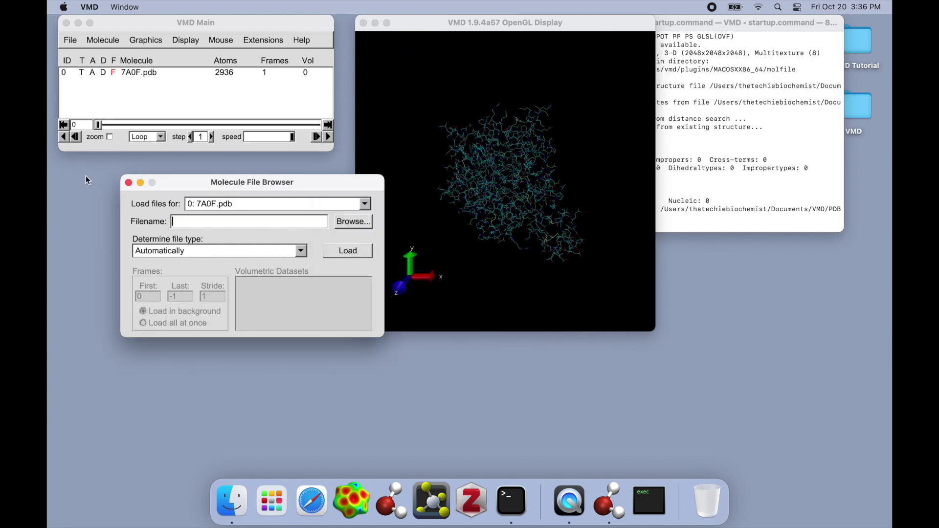
click(128, 182)
drag(552, 196, 492, 224)
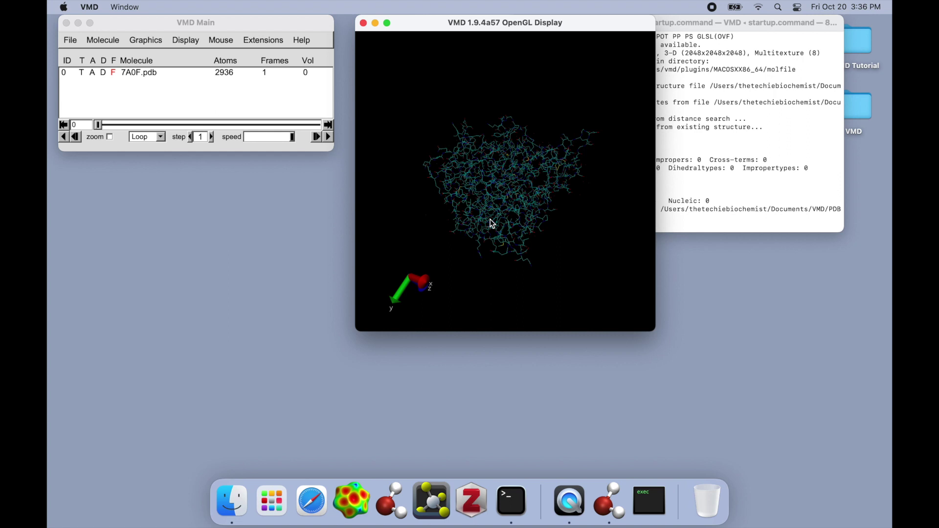
Open the Graphical Representations window, set it beside the OpenGL Display and minimise the Terminal window.
click(122, 43)
mouse_move(146, 40)
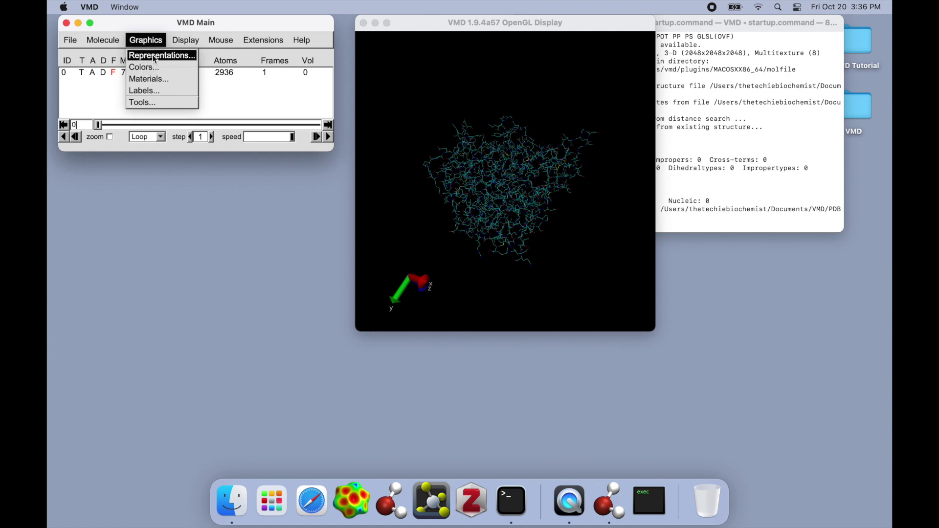
click(155, 57)
drag(381, 86, 299, 86)
drag(519, 22, 541, 23)
click(751, 86)
click(529, 24)
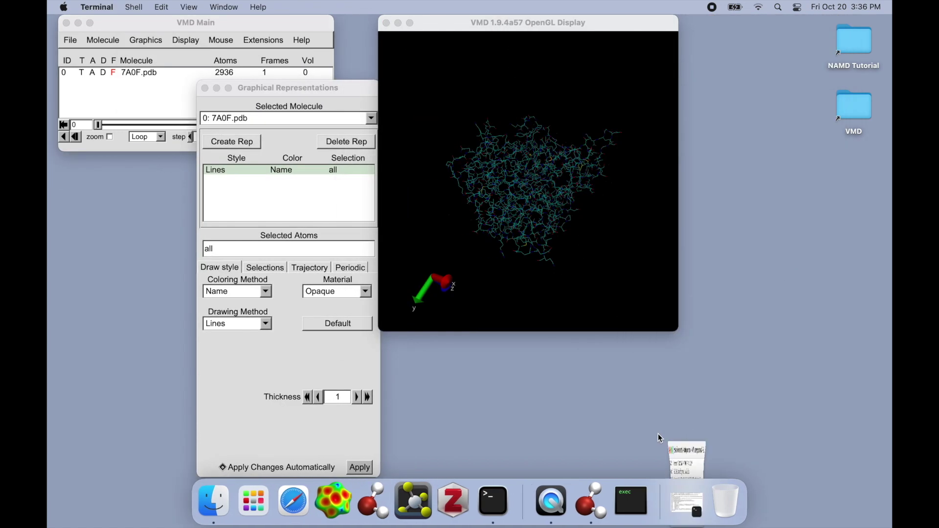
Enlarge the OpenGL Display and shift it and Graphical Representations so that both fit side by side without overlapping.
drag(678, 332, 891, 394)
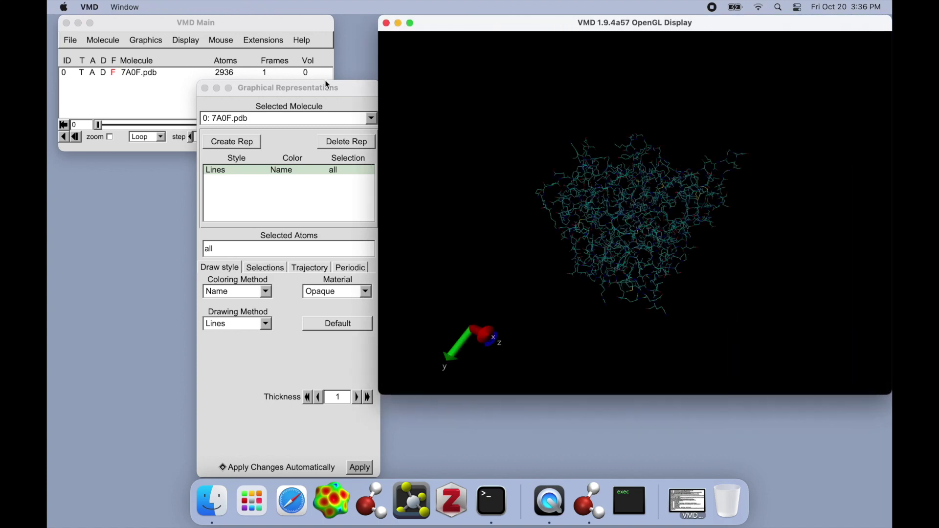
drag(327, 84, 245, 62)
drag(478, 36, 433, 30)
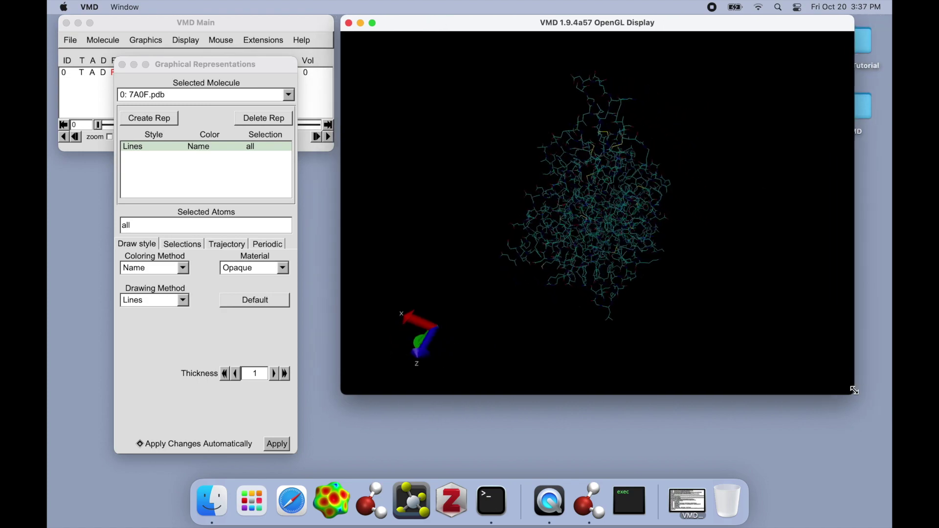
drag(854, 390, 880, 391)
drag(763, 342, 873, 393)
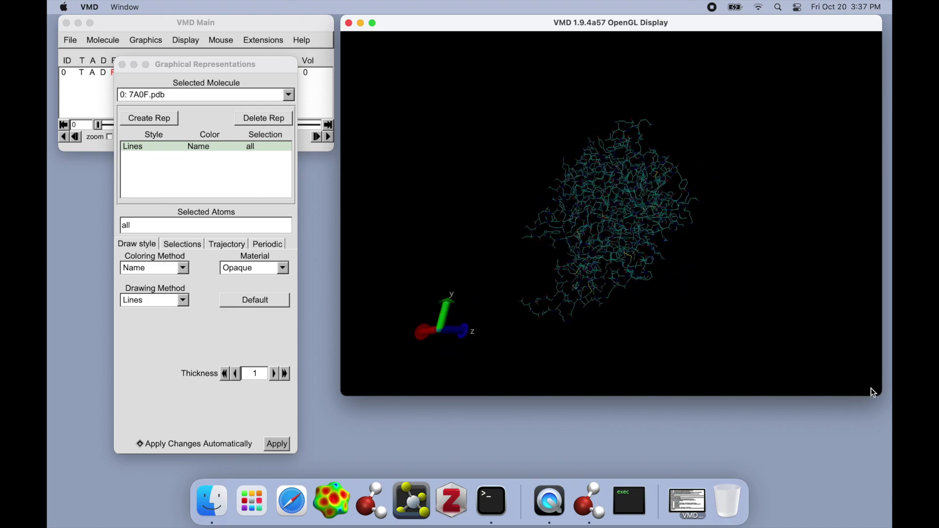
click(665, 346)
drag(666, 357, 589, 375)
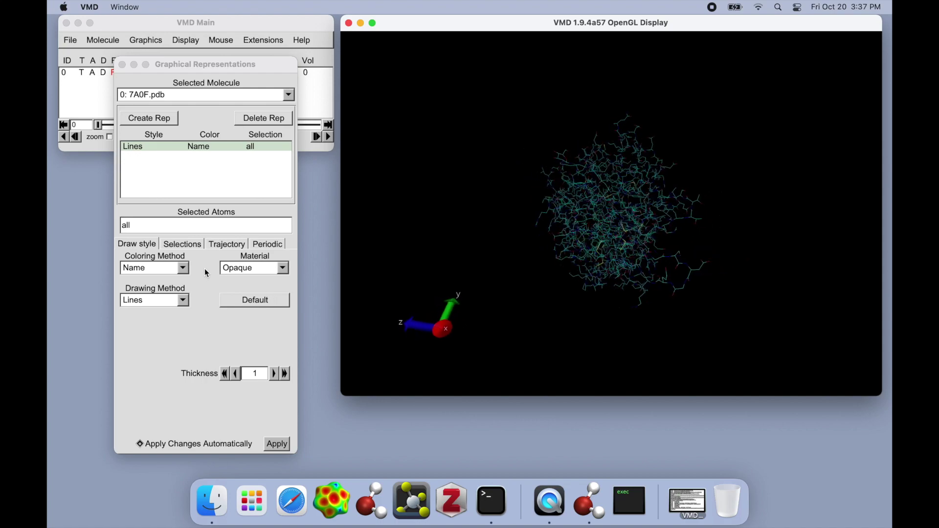
Close the Graphical Representations window and reopen it from VMD Main.
click(122, 64)
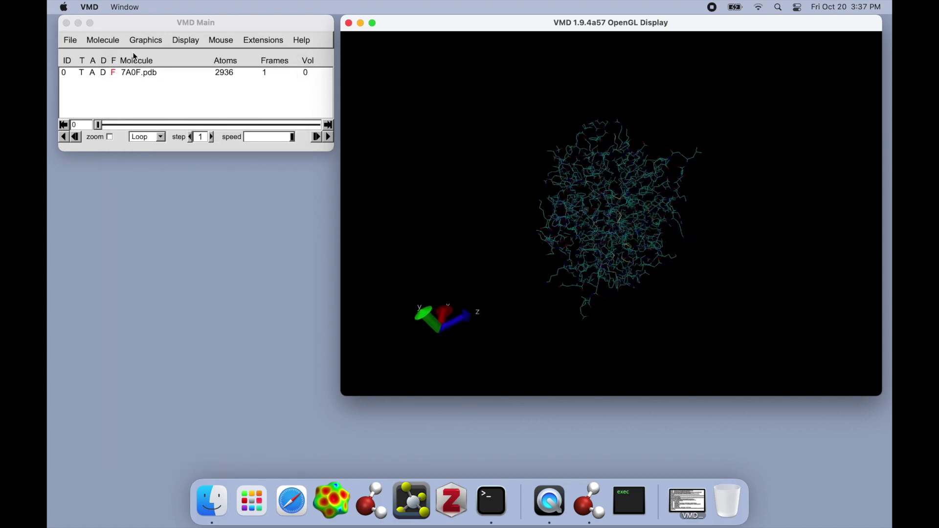
click(161, 40)
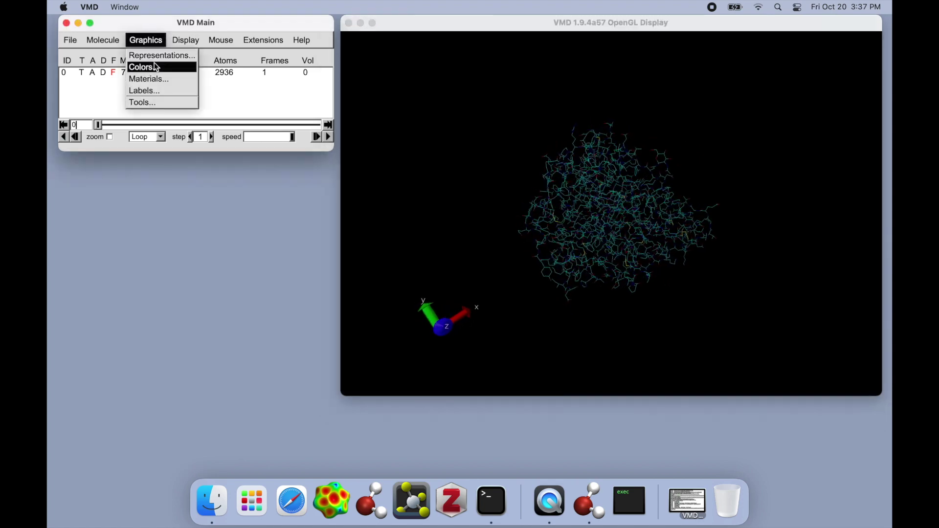
click(156, 55)
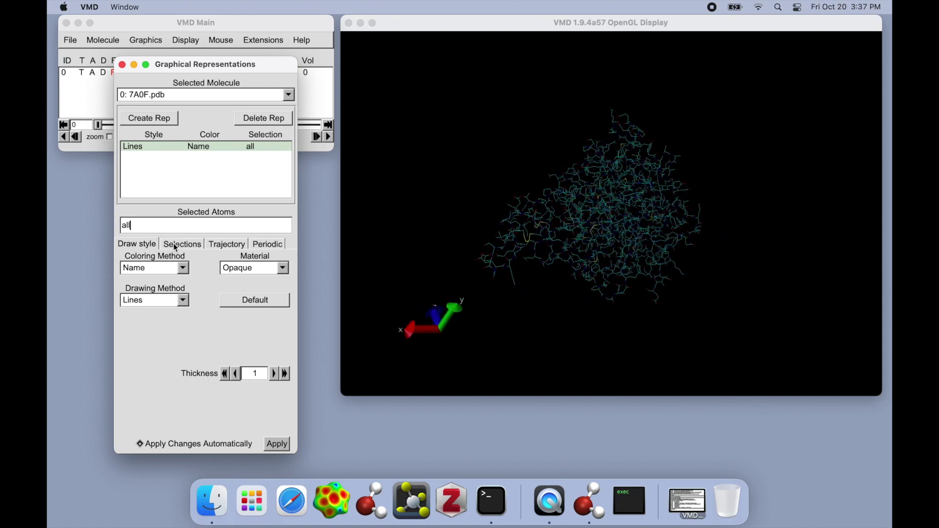
Look through the drawing methods and set the 7A0F representation to NewCartoon.
click(184, 301)
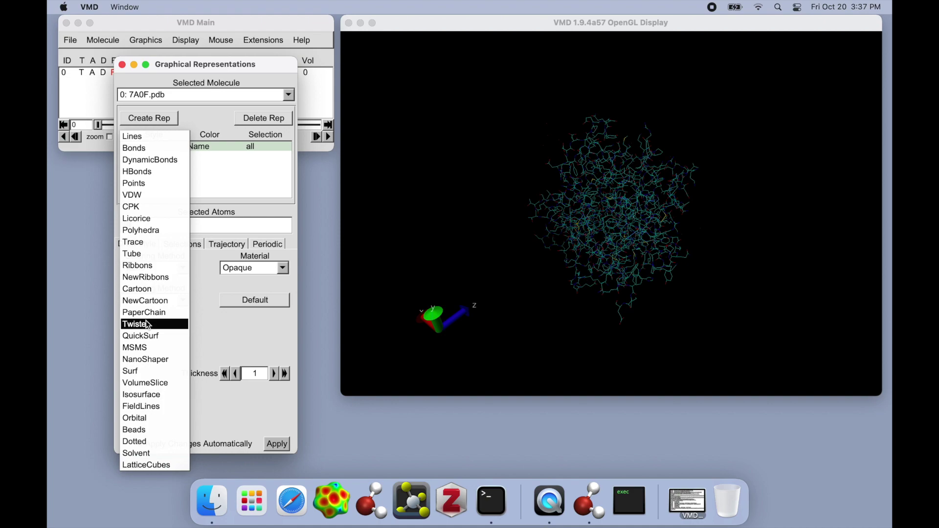
mouse_move(444, 265)
mouse_down()
mouse_move(541, 229)
mouse_move(567, 278)
mouse_move(612, 275)
mouse_move(664, 287)
mouse_move(631, 359)
mouse_move(656, 361)
mouse_move(595, 317)
mouse_move(408, 241)
mouse_move(497, 324)
mouse_move(564, 352)
mouse_move(544, 373)
mouse_move(497, 383)
mouse_move(469, 375)
mouse_move(471, 383)
mouse_up()
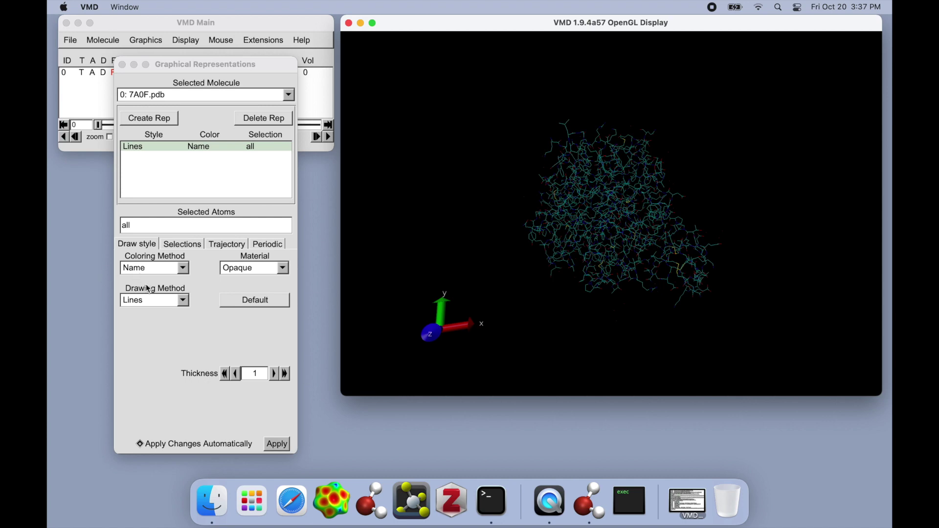
click(149, 300)
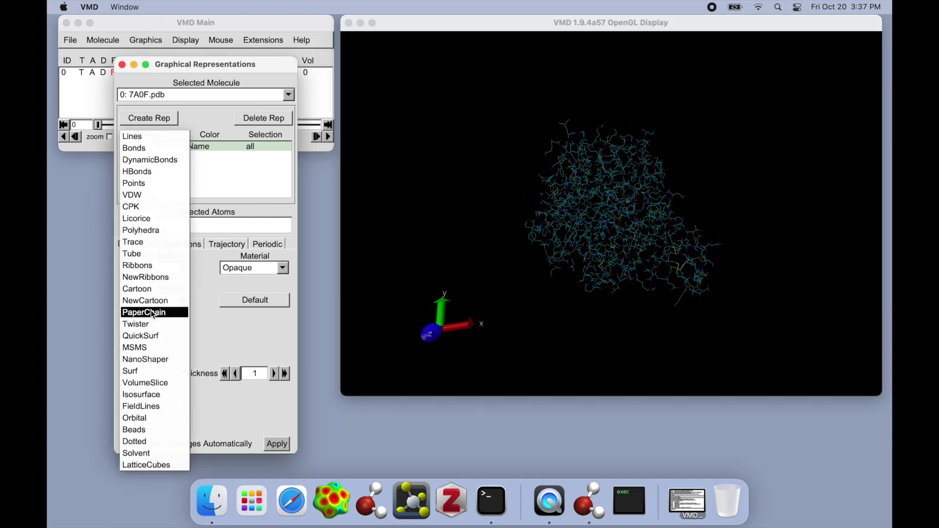
click(156, 302)
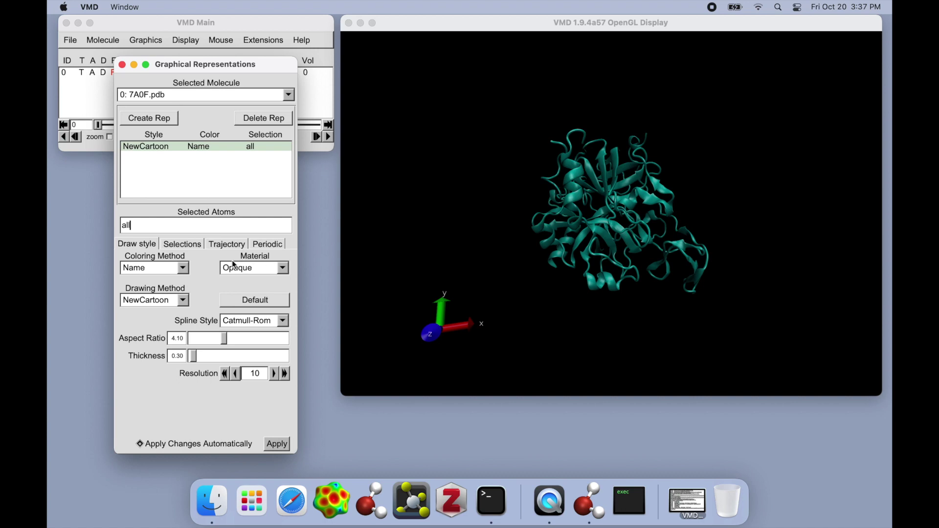
Try the Cartoon drawing method on the protein, then return it to NewCartoon.
click(183, 296)
click(182, 290)
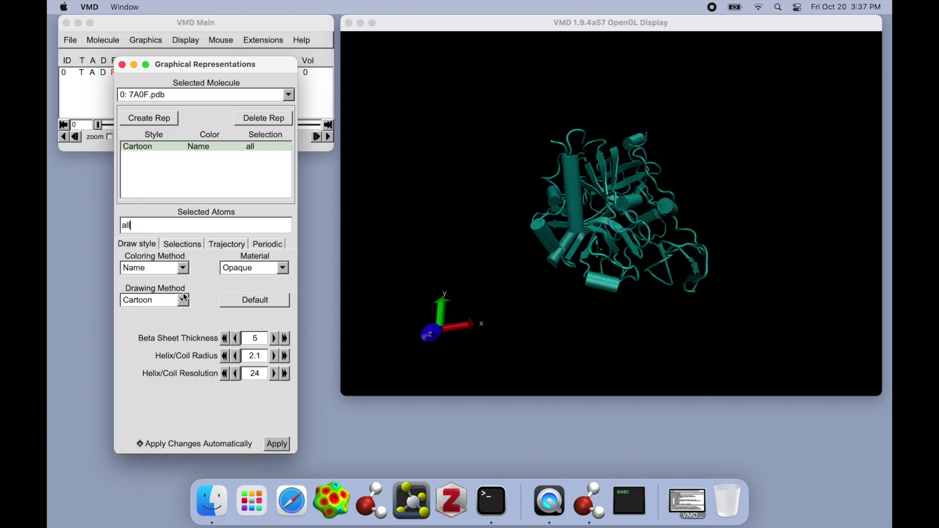
click(181, 300)
click(183, 311)
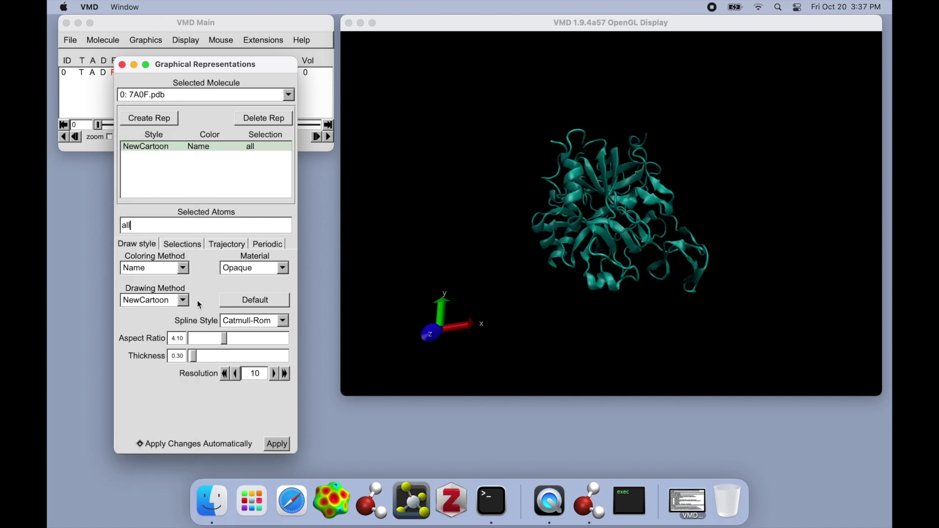
drag(582, 247, 474, 258)
Look through the coloring methods available for the NewCartoon representation and keep Name.
click(186, 269)
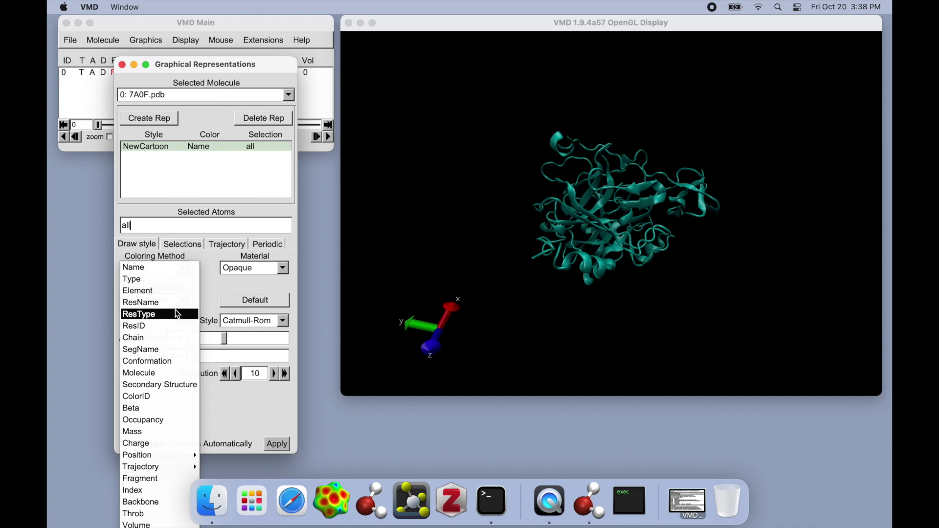
click(173, 269)
click(174, 272)
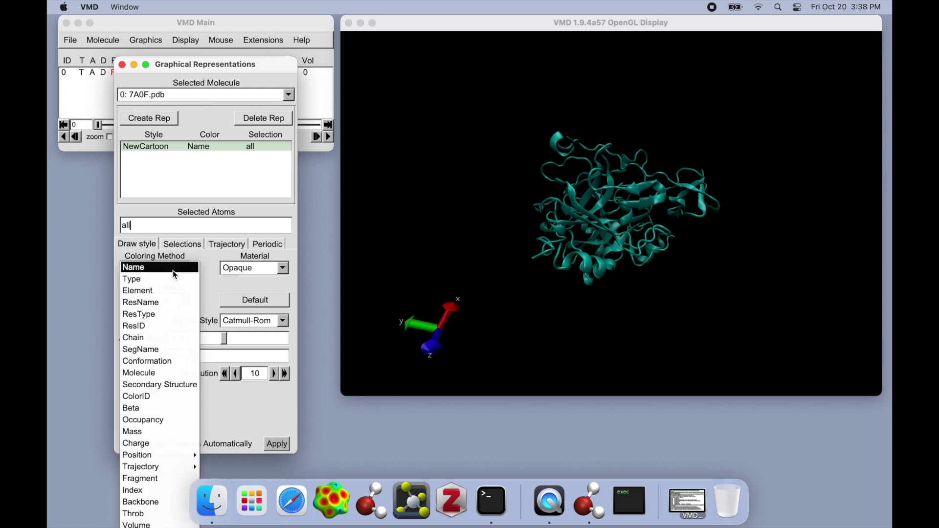
click(175, 273)
Set the drawing method to QuickSurf and rotate the molecular surface to inspect it from several sides.
drag(523, 308, 444, 264)
click(185, 302)
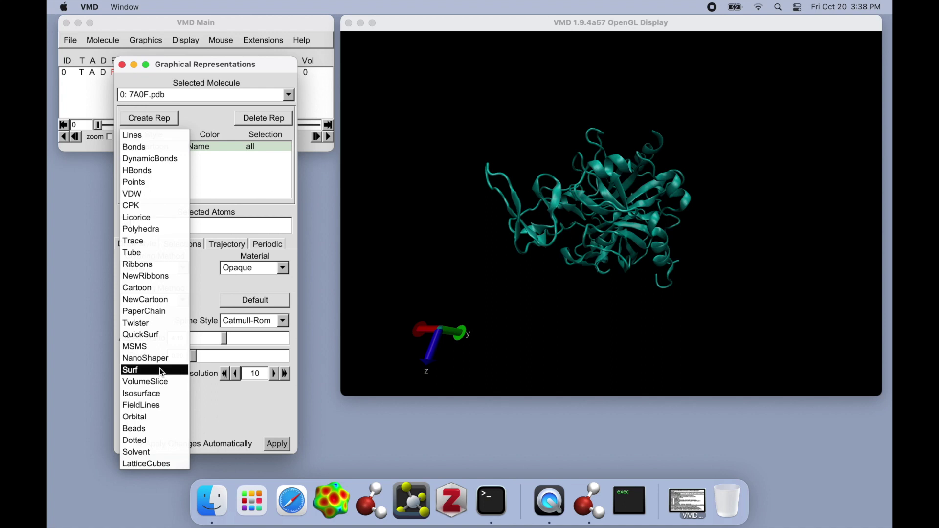
click(164, 335)
mouse_move(538, 176)
mouse_down()
mouse_move(556, 196)
mouse_move(499, 186)
mouse_move(562, 163)
mouse_move(581, 130)
mouse_move(543, 141)
mouse_move(543, 157)
mouse_move(528, 160)
mouse_move(541, 216)
mouse_move(528, 226)
mouse_move(543, 184)
mouse_move(478, 155)
mouse_move(518, 165)
mouse_move(554, 209)
mouse_move(528, 231)
mouse_move(527, 205)
mouse_move(555, 184)
mouse_move(506, 168)
mouse_move(566, 258)
mouse_move(531, 200)
mouse_up()
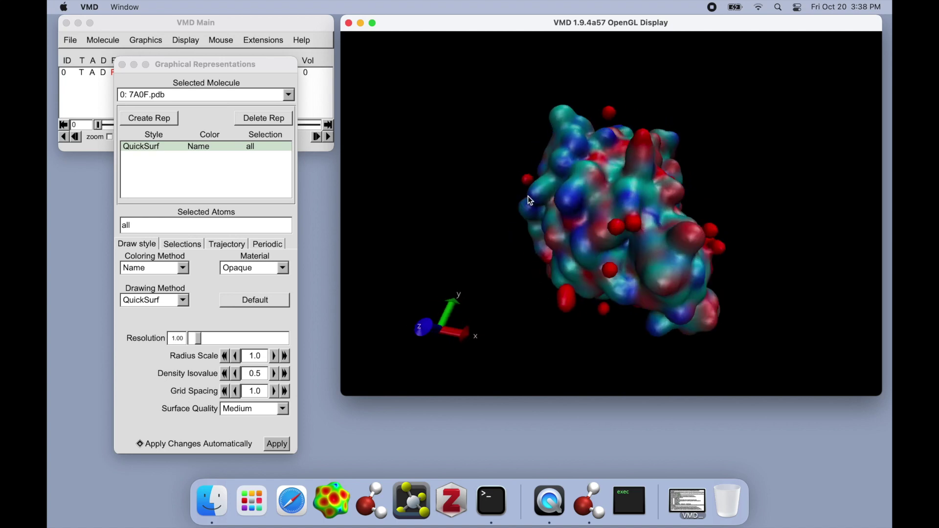
drag(630, 161, 585, 189)
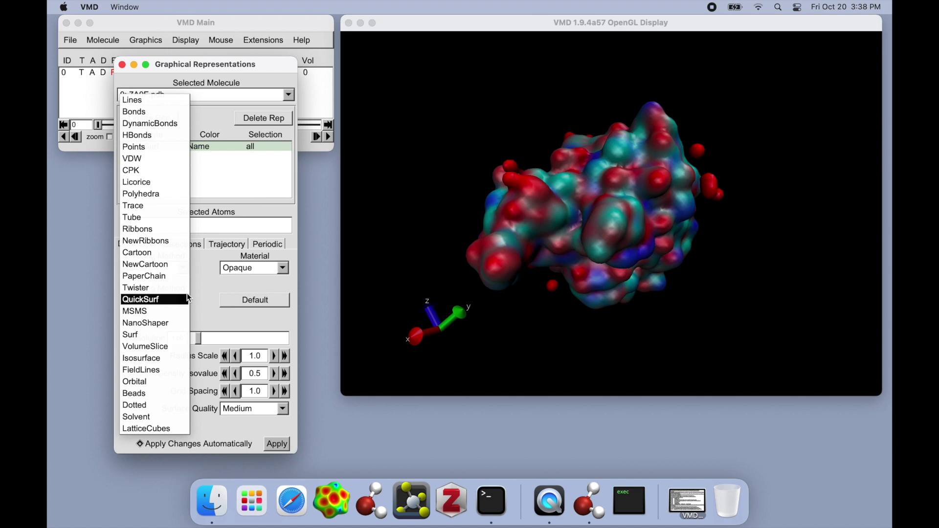
Try the Twister and Ribbons drawing methods, then set the protein's representation to NewRibbons.
click(188, 292)
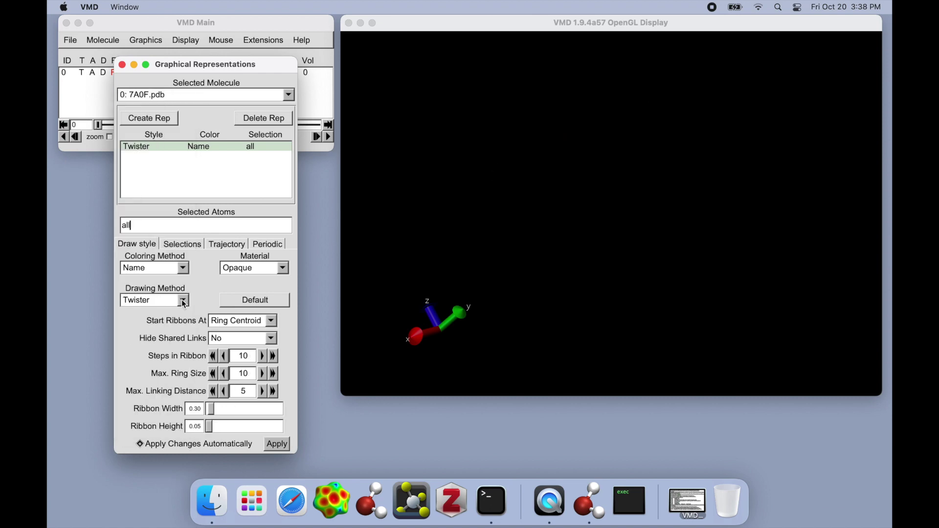
click(183, 301)
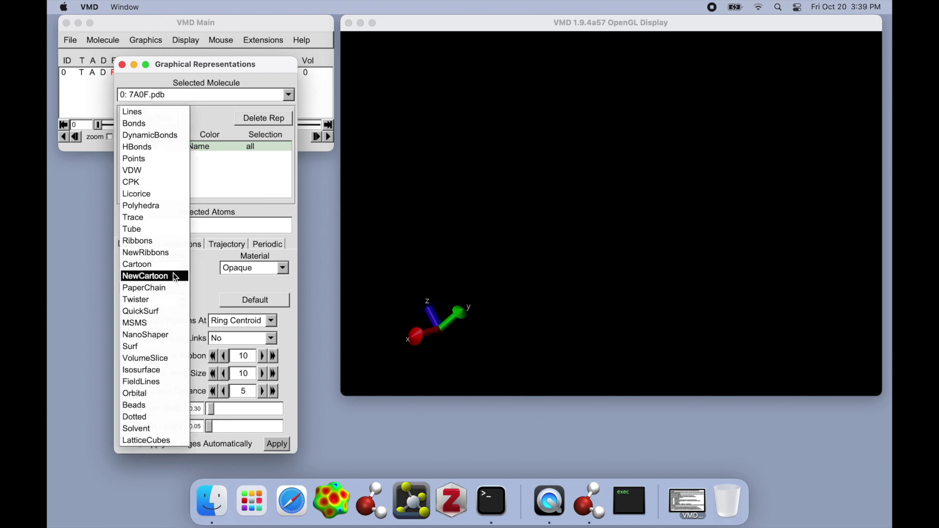
click(166, 241)
drag(577, 250, 562, 236)
click(181, 300)
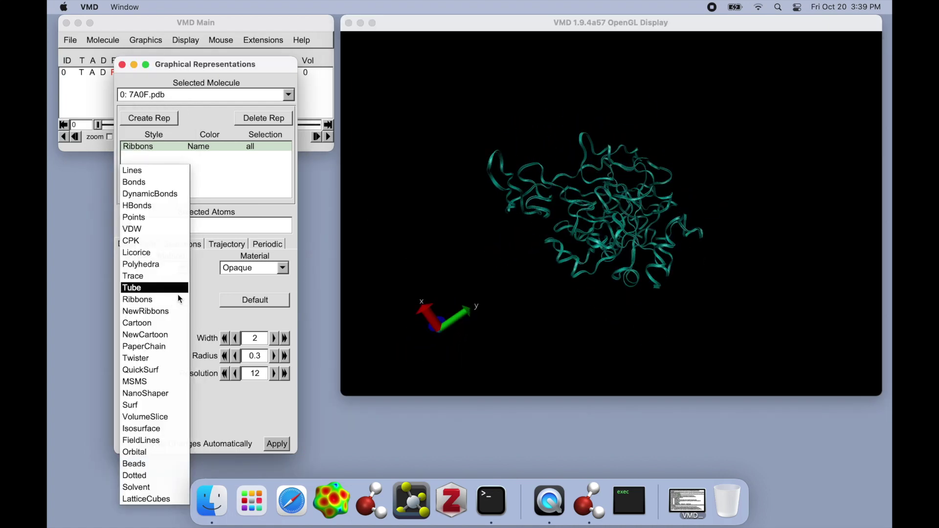
click(179, 312)
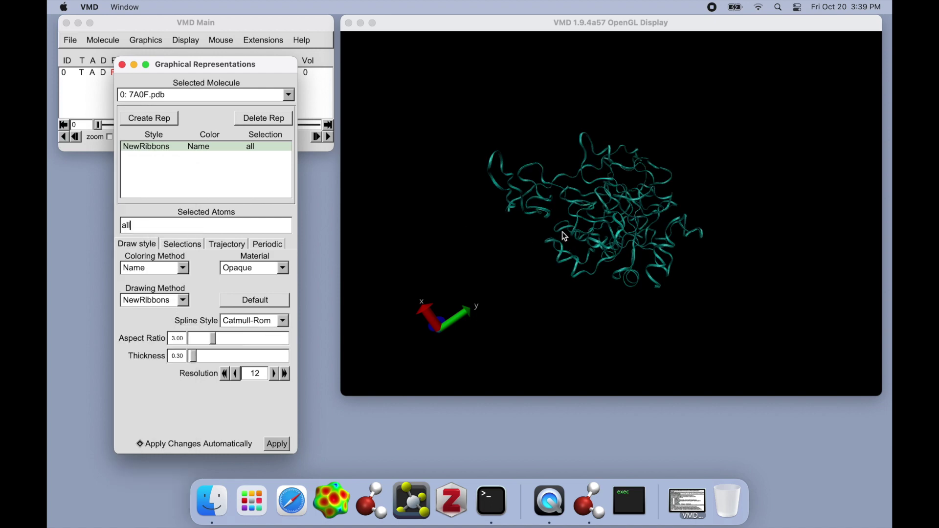
drag(565, 237, 578, 275)
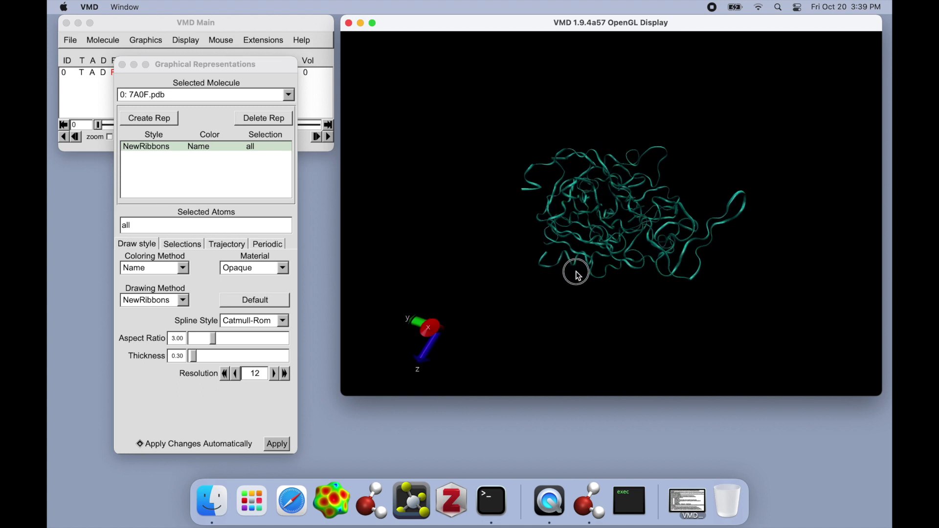
Try the Surf drawing method and rotate the molecular surface to inspect it from several sides.
click(185, 266)
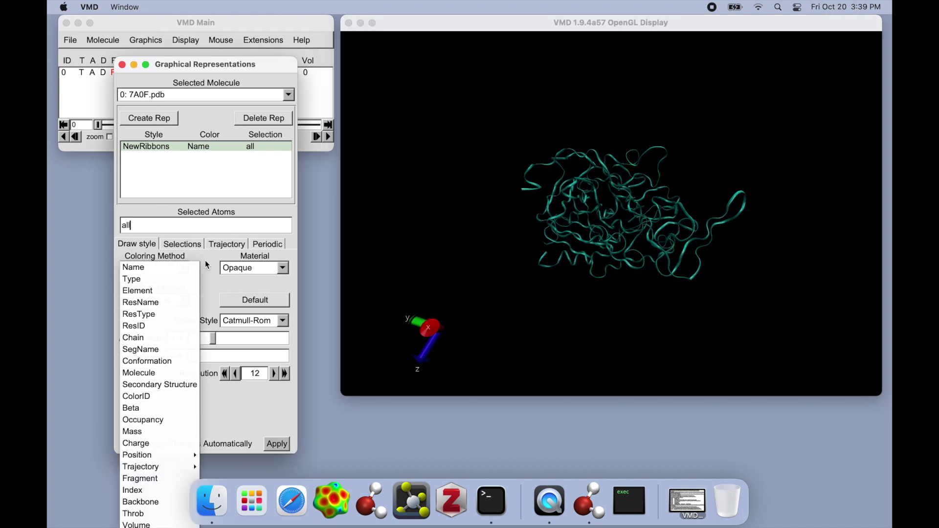
click(207, 265)
click(185, 300)
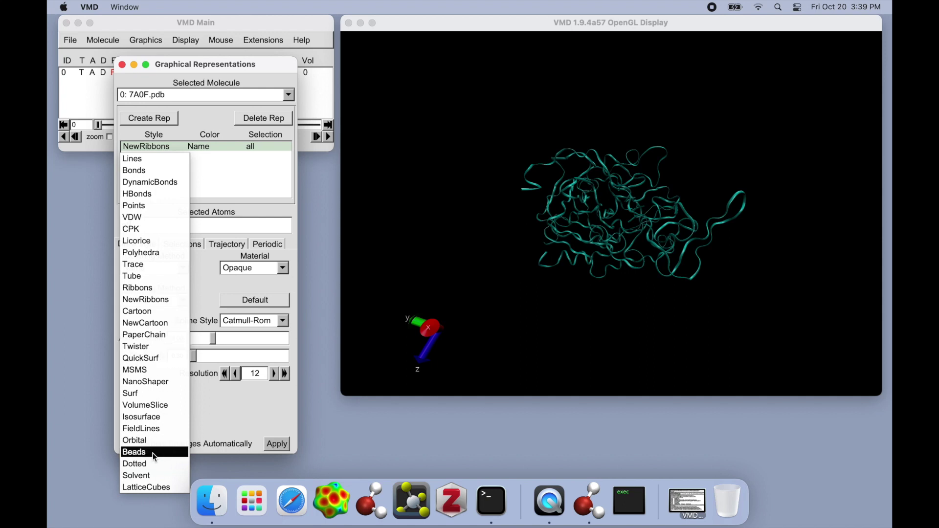
click(157, 375)
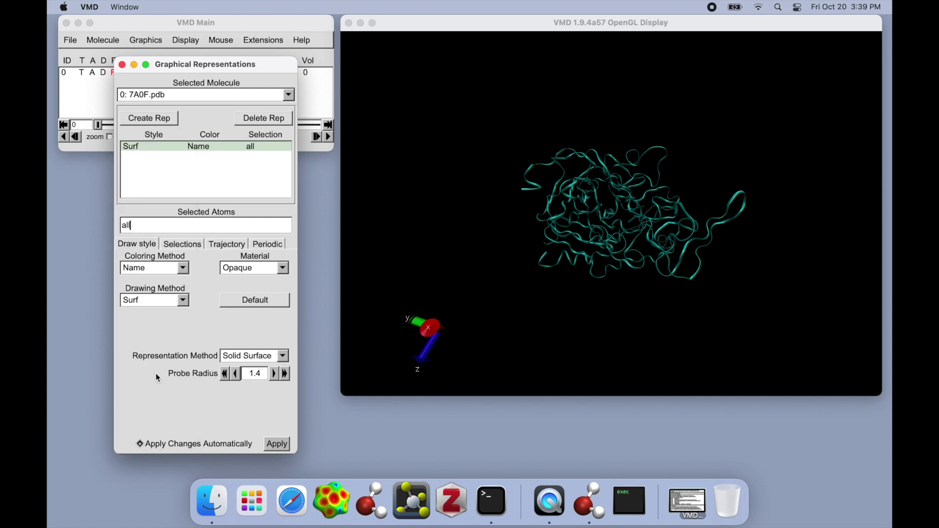
click(571, 254)
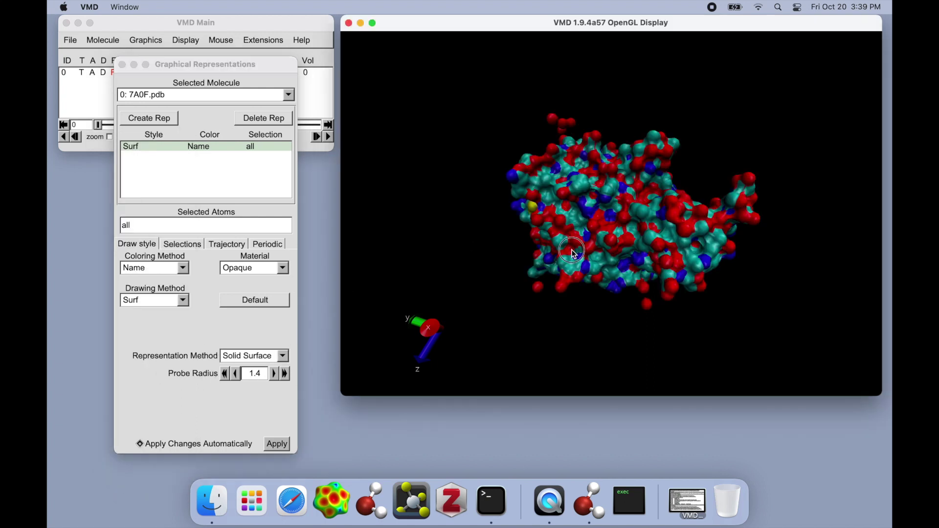
drag(571, 254, 593, 239)
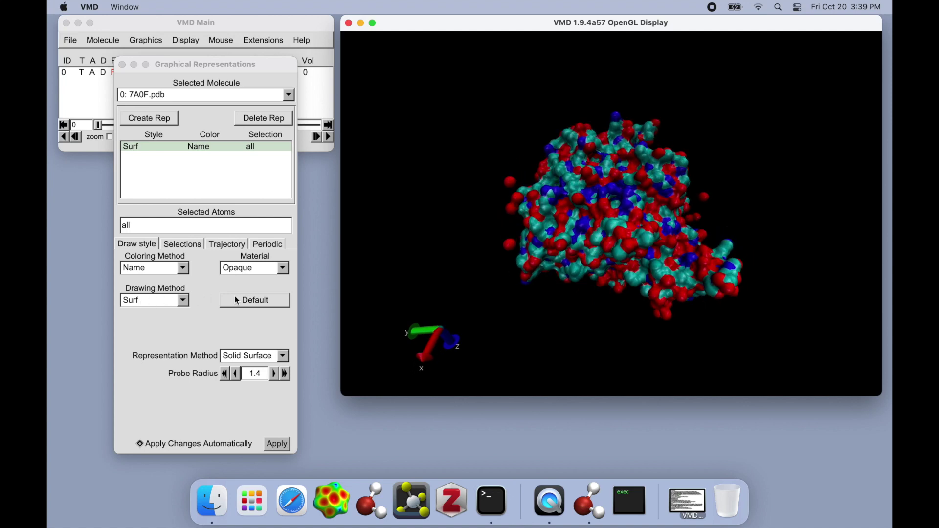
mouse_move(453, 245)
mouse_down()
mouse_move(449, 254)
mouse_move(454, 233)
mouse_up()
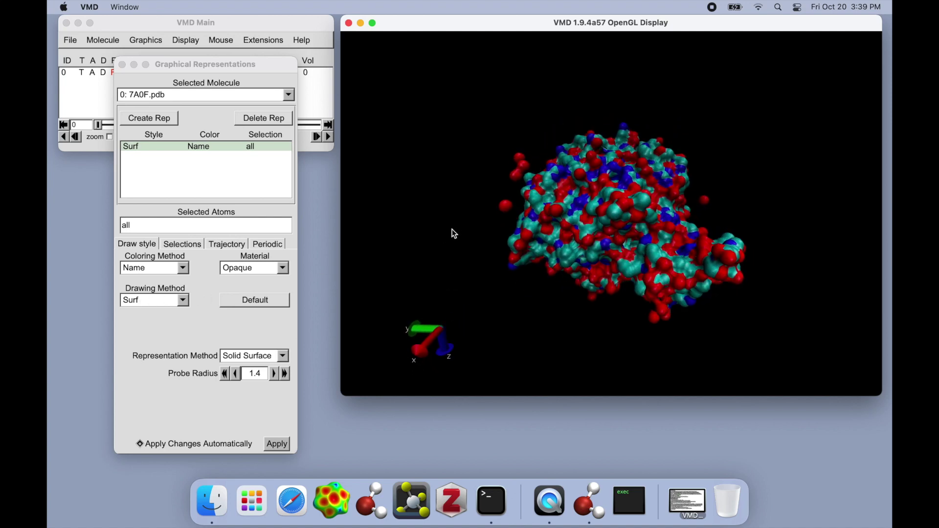
Try the Orbital and Beads drawing methods on the protein and inspect the bead model.
click(193, 286)
click(183, 301)
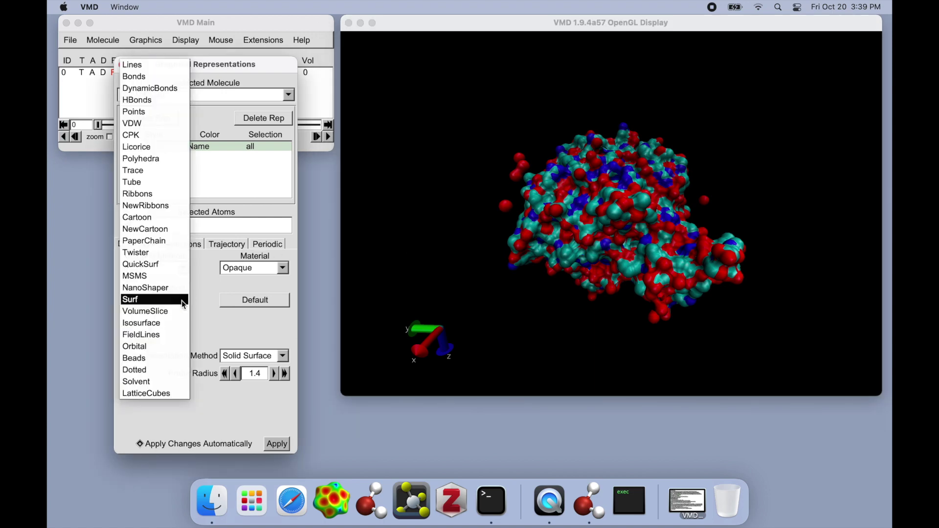
click(165, 346)
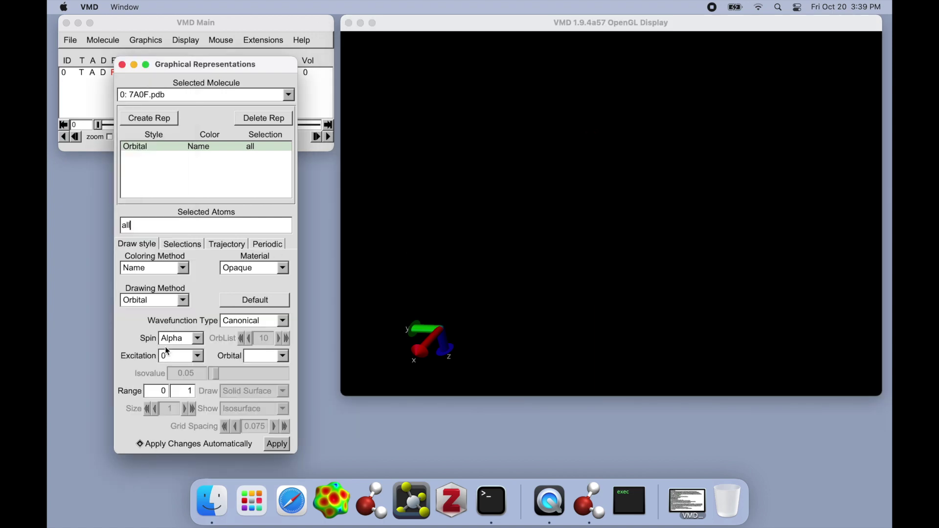
click(172, 305)
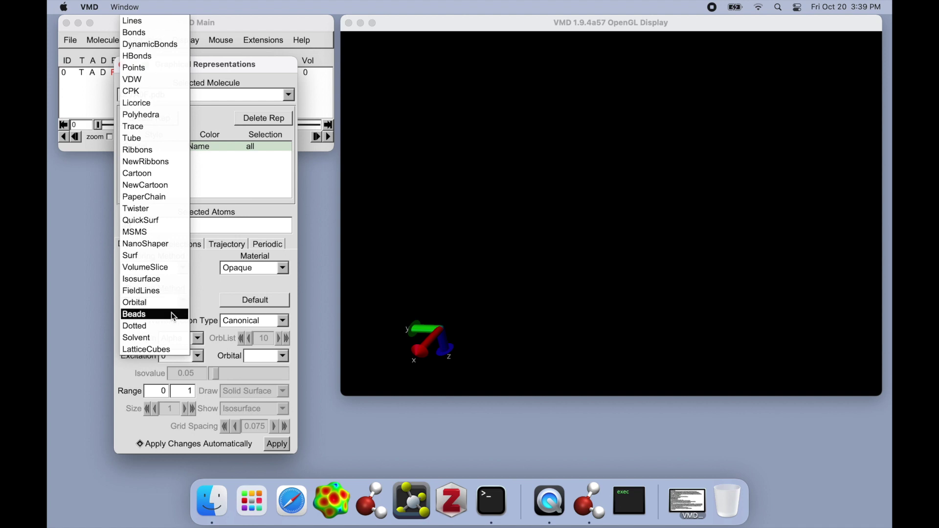
click(171, 313)
mouse_move(549, 245)
mouse_down()
mouse_move(552, 197)
mouse_move(561, 254)
mouse_up()
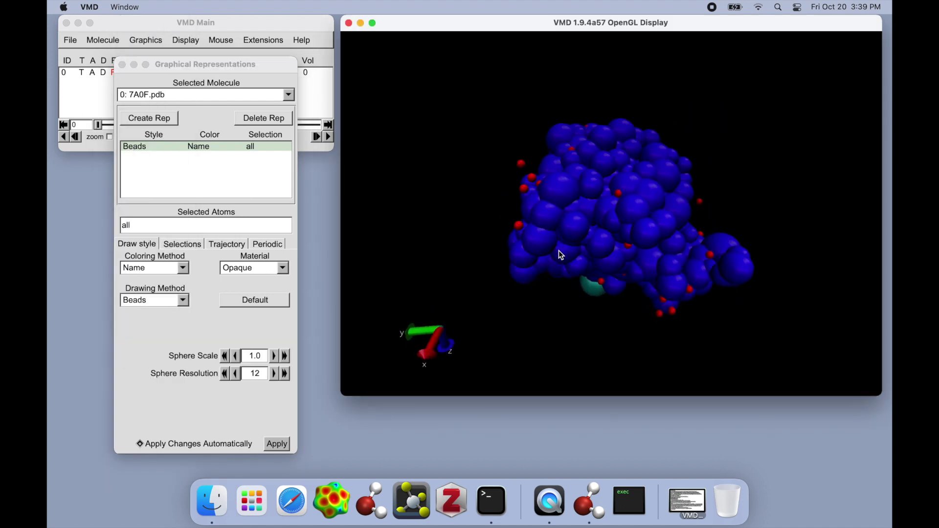
Try the VDW drawing method and rotate the space-filling model to inspect it.
click(183, 300)
click(149, 80)
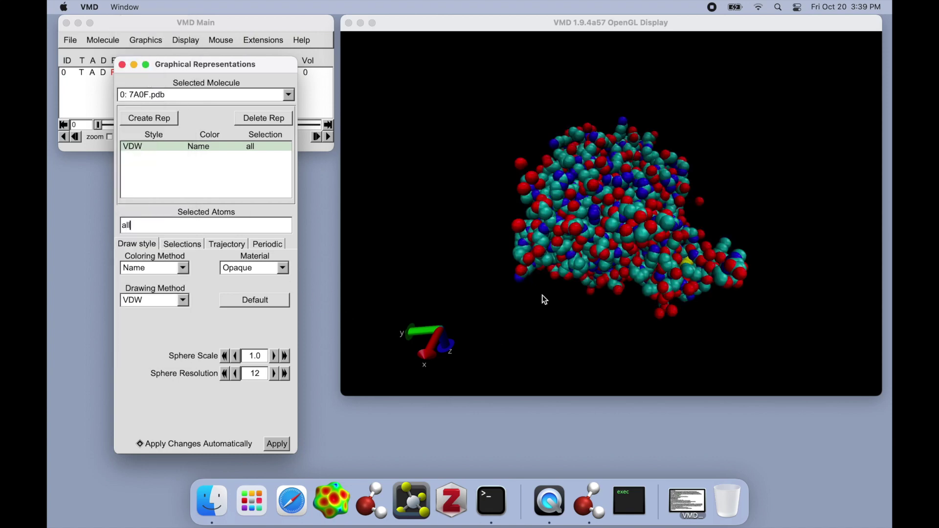
mouse_move(494, 264)
mouse_down()
mouse_move(484, 253)
mouse_move(492, 303)
mouse_move(470, 233)
mouse_move(507, 259)
mouse_move(473, 236)
mouse_move(479, 206)
mouse_move(477, 259)
mouse_up()
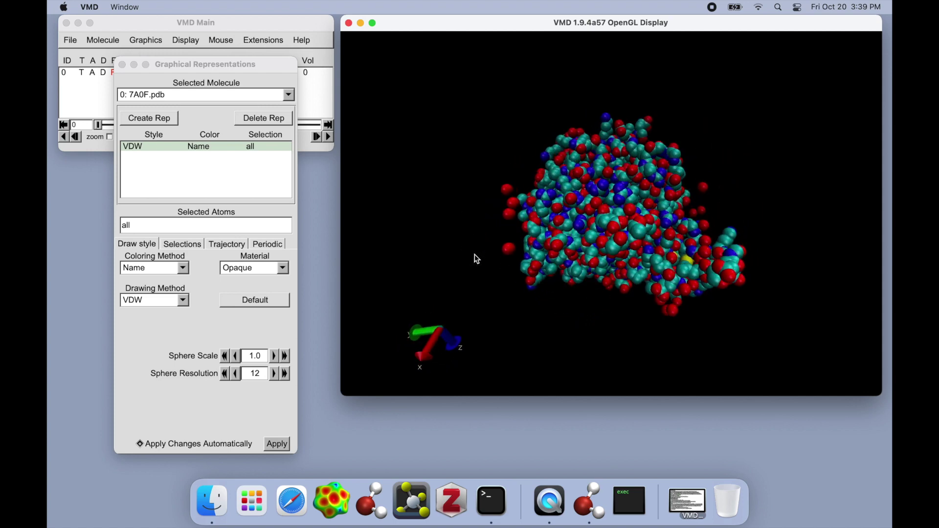
Try the Lines drawing method and rotate the wireframe to inspect it.
click(184, 301)
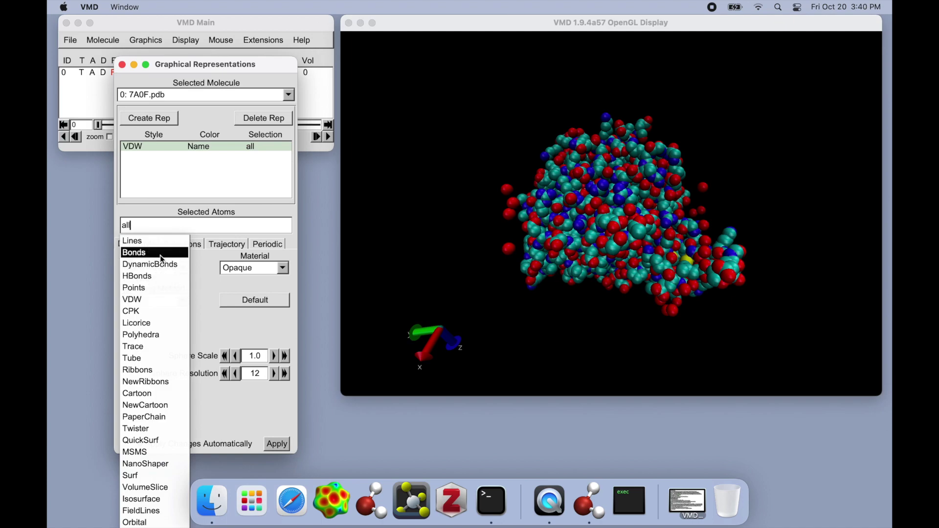
click(142, 241)
mouse_move(546, 237)
mouse_down()
mouse_move(550, 249)
mouse_move(563, 220)
mouse_move(499, 226)
mouse_up()
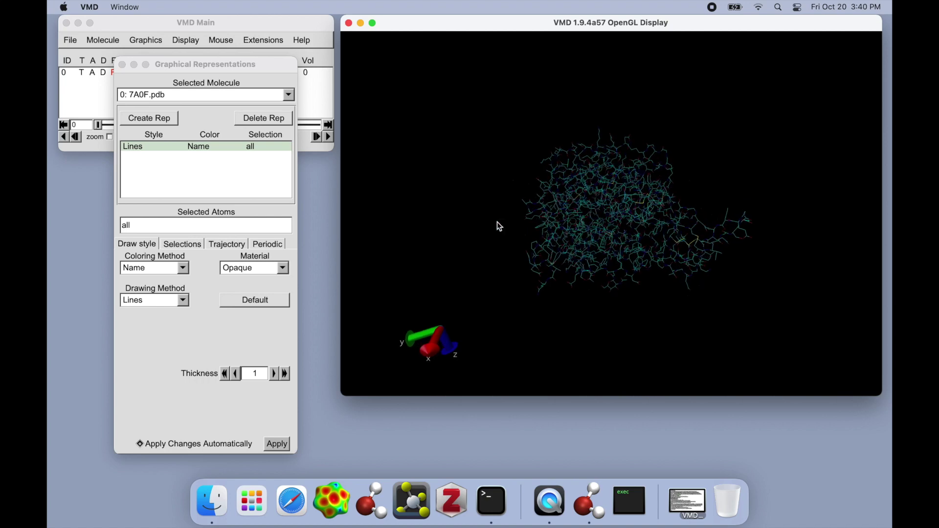
Keep Name coloring, set the drawing method to DynamicBonds and inspect the bonds from several sides and distances.
click(180, 267)
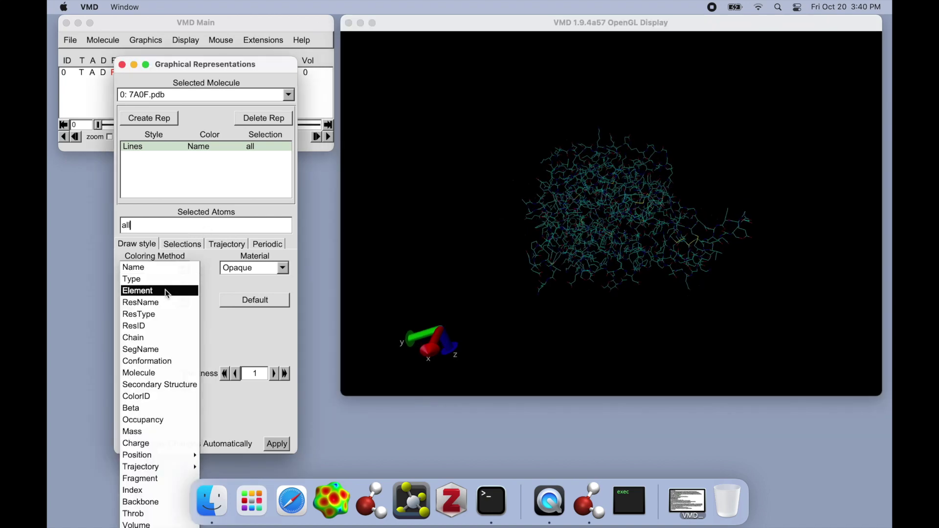
click(160, 267)
click(161, 300)
click(147, 317)
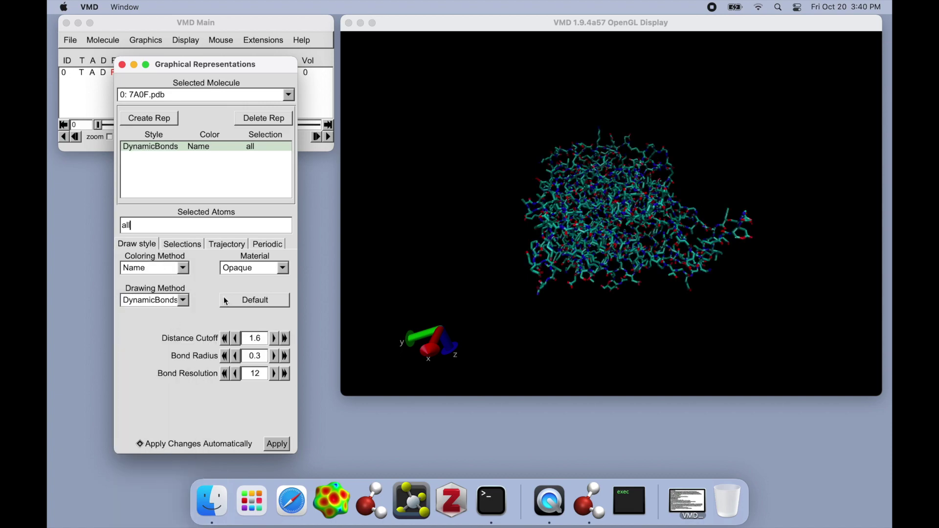
drag(493, 246, 544, 195)
scroll(542, 190, down, 5)
scroll(542, 190, up, 6)
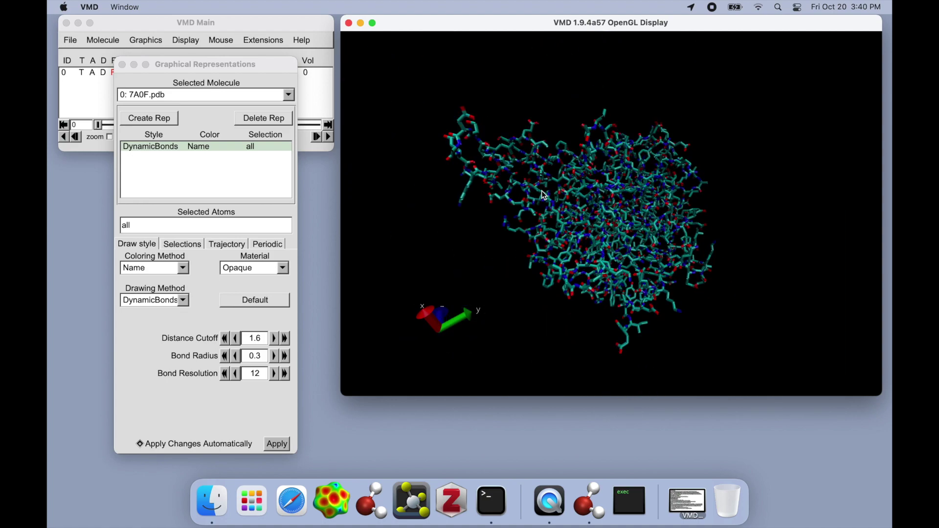
scroll(545, 196, down, 2)
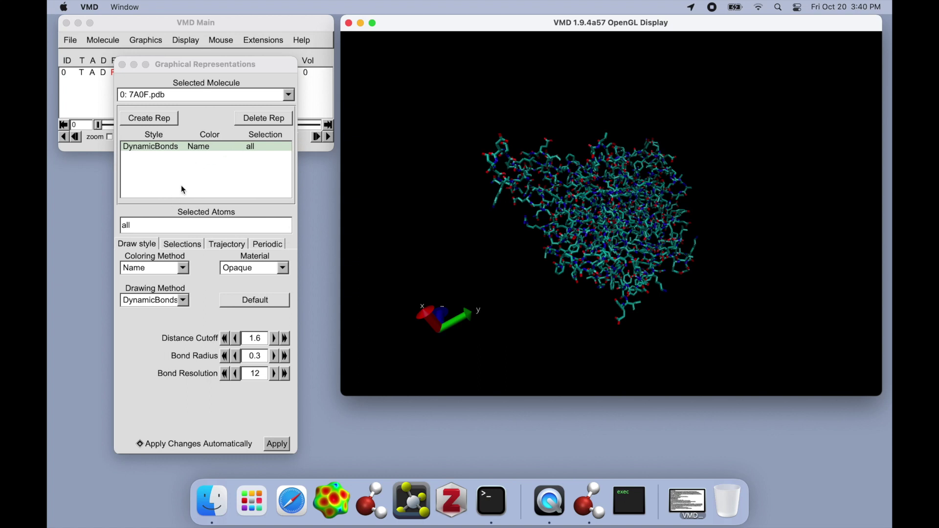
Try coloring the DynamicBonds representation by ResName and examine the residue colors up close.
click(147, 224)
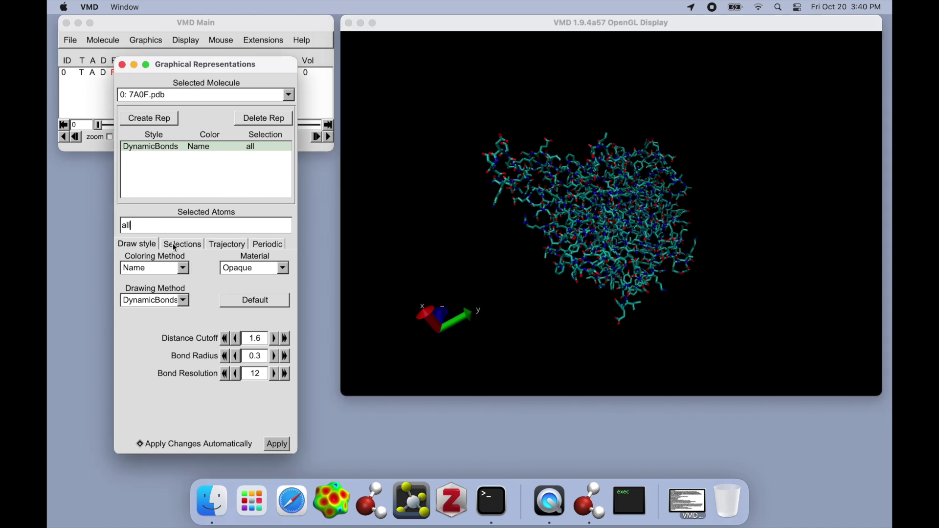
click(179, 270)
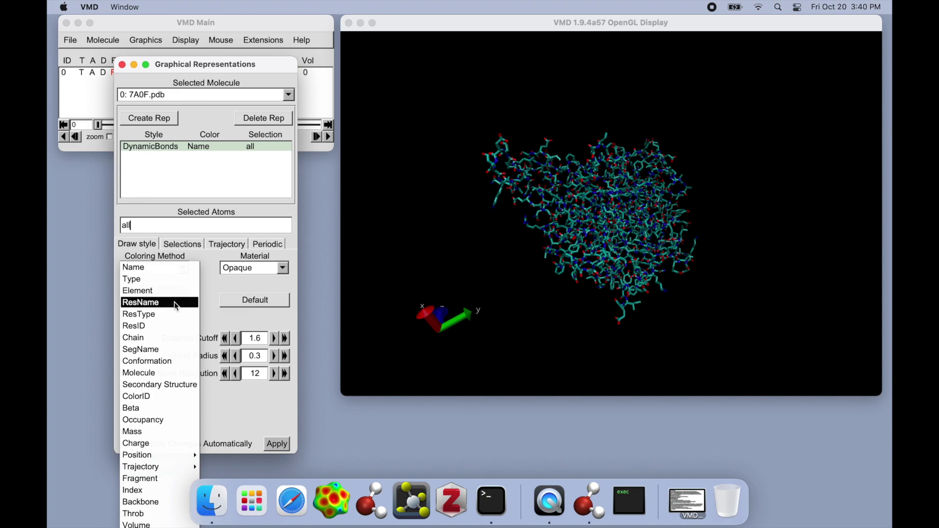
click(176, 302)
drag(425, 280, 521, 200)
scroll(549, 189, down, 3)
scroll(549, 189, up, 10)
scroll(530, 183, down, 2)
scroll(530, 184, up, 3)
scroll(530, 181, down, 6)
Try the ResType coloring method and rotate the protein to see how residue types are distributed.
click(183, 268)
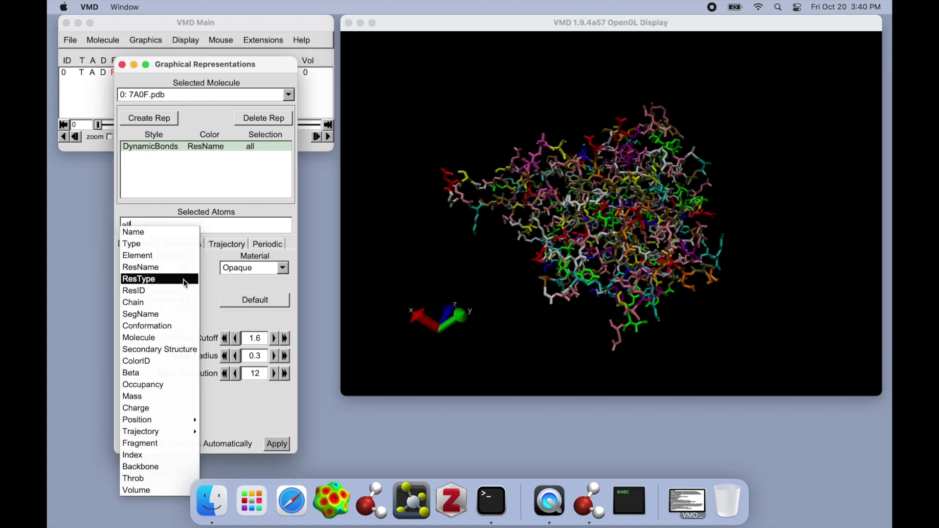
click(184, 278)
click(504, 208)
drag(504, 208, 533, 182)
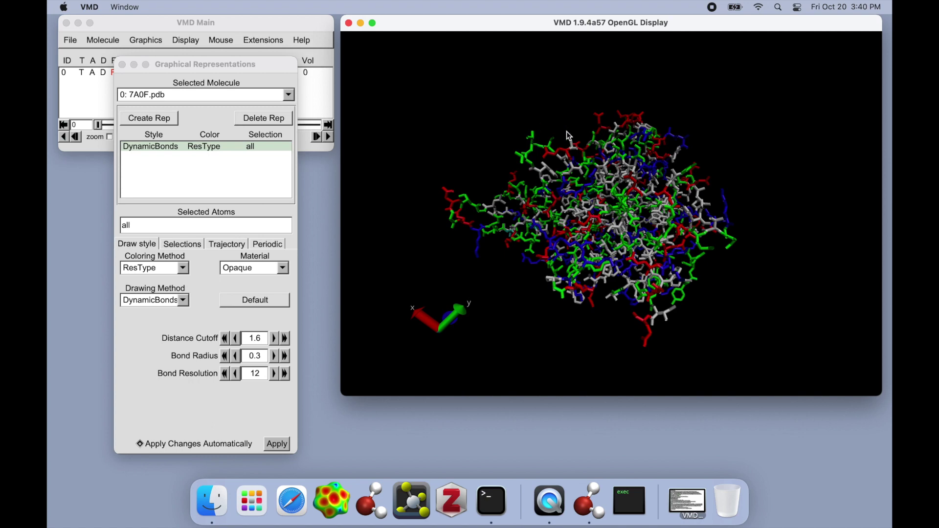
Set the coloring method to SegName and inspect the differently colored segments and the small separate ligand from several sides.
click(186, 274)
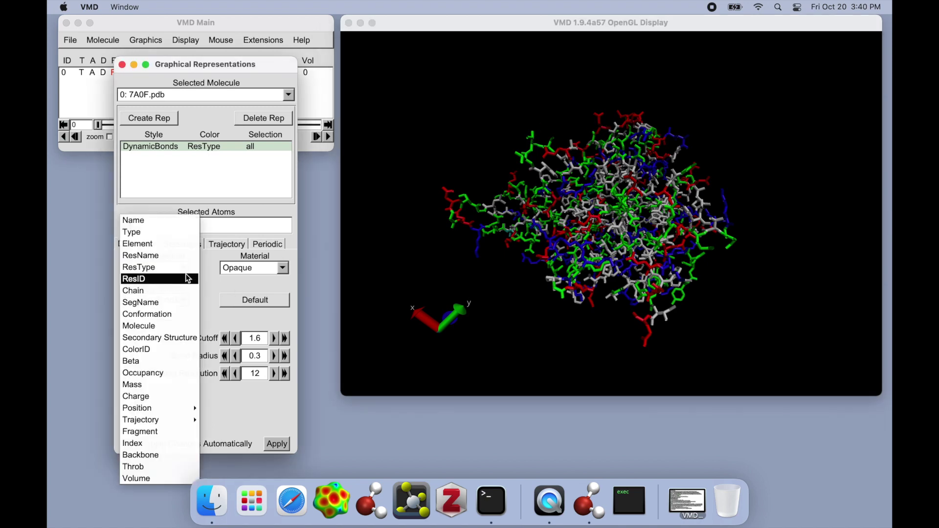
click(185, 303)
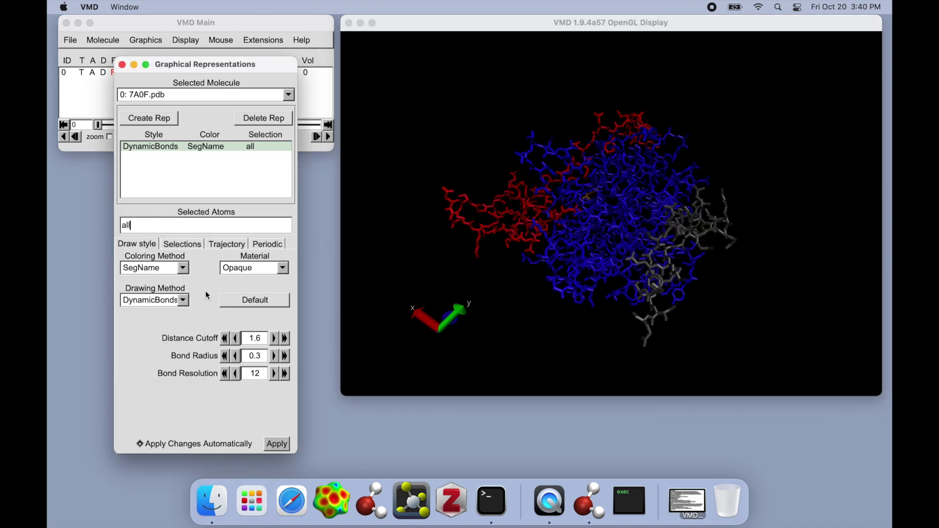
drag(460, 123, 389, 156)
drag(516, 185, 511, 255)
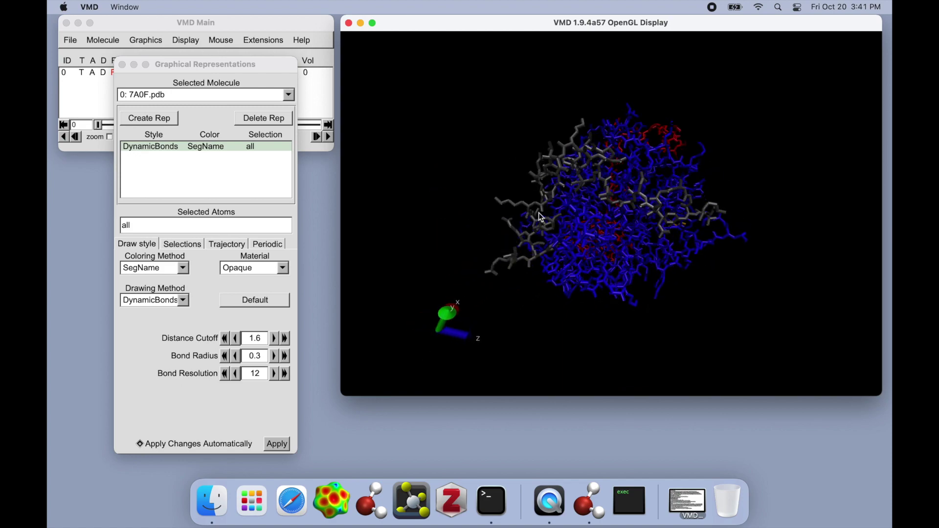
drag(681, 216, 576, 255)
drag(642, 200, 618, 161)
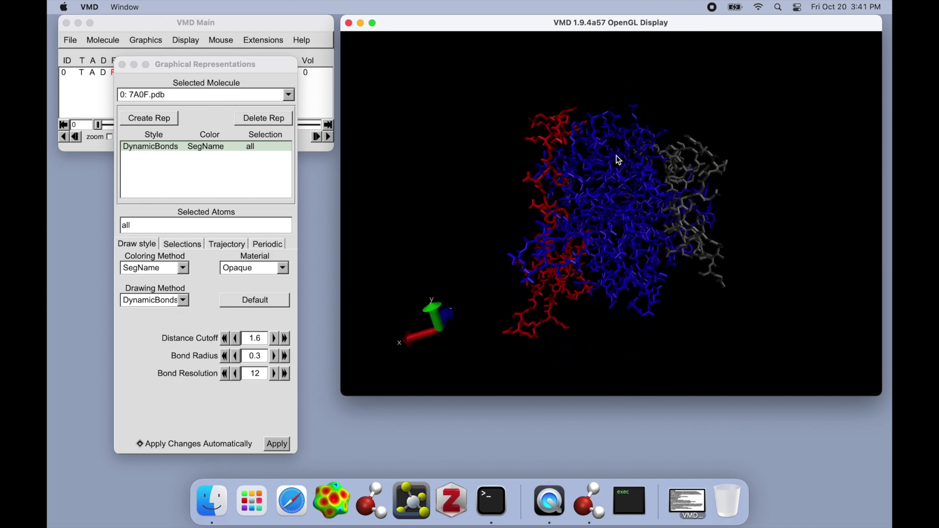
drag(655, 247, 566, 136)
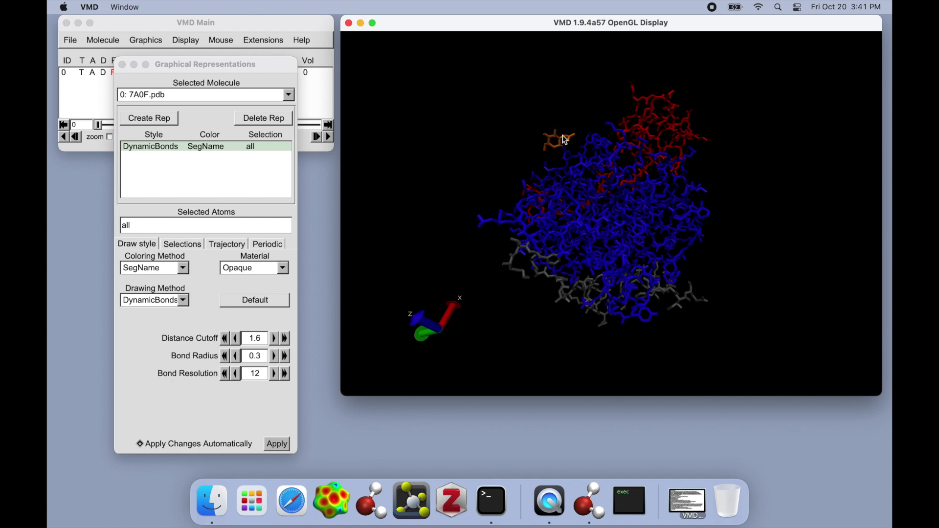
drag(582, 145, 553, 114)
scroll(552, 119, up, 5)
scroll(535, 109, down, 10)
scroll(553, 114, up, 5)
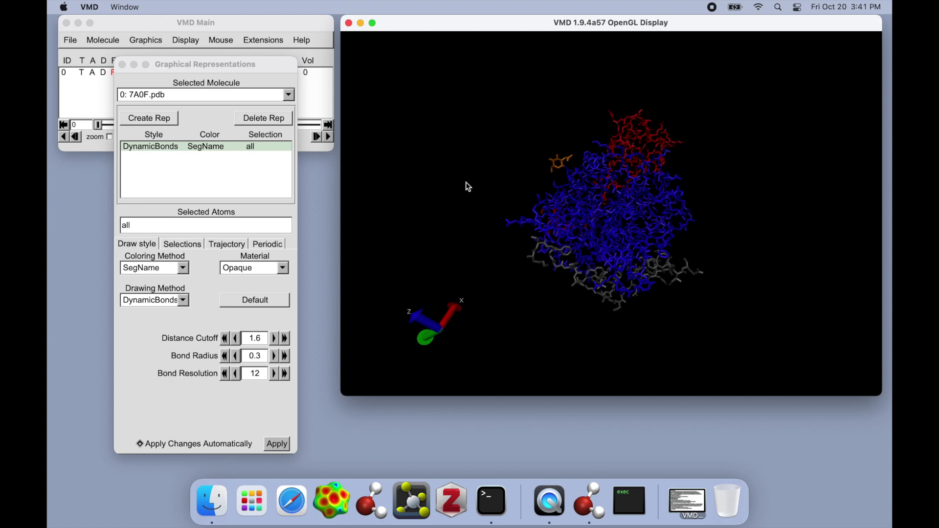
Limit the representation's selected atoms to protein and rotate the structure to check what is drawn.
click(228, 223)
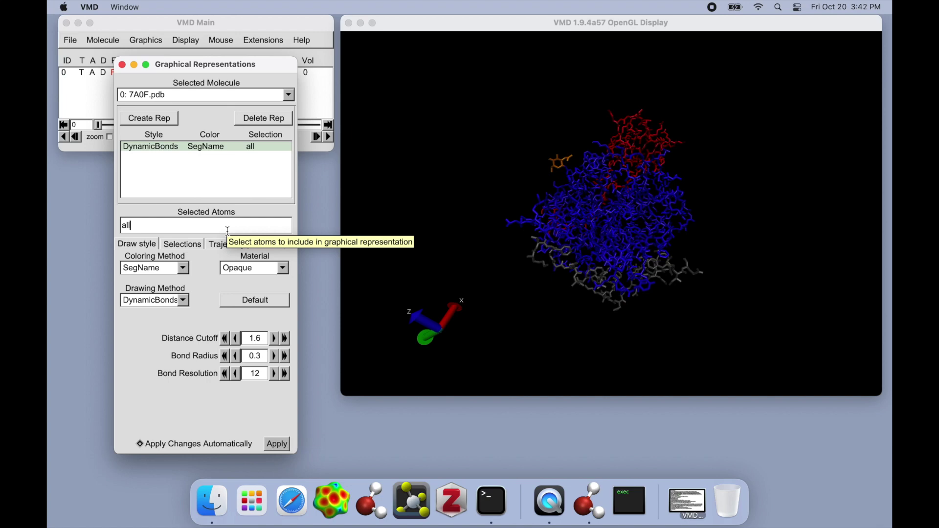
key(BackSpace)
key(BackSpace)
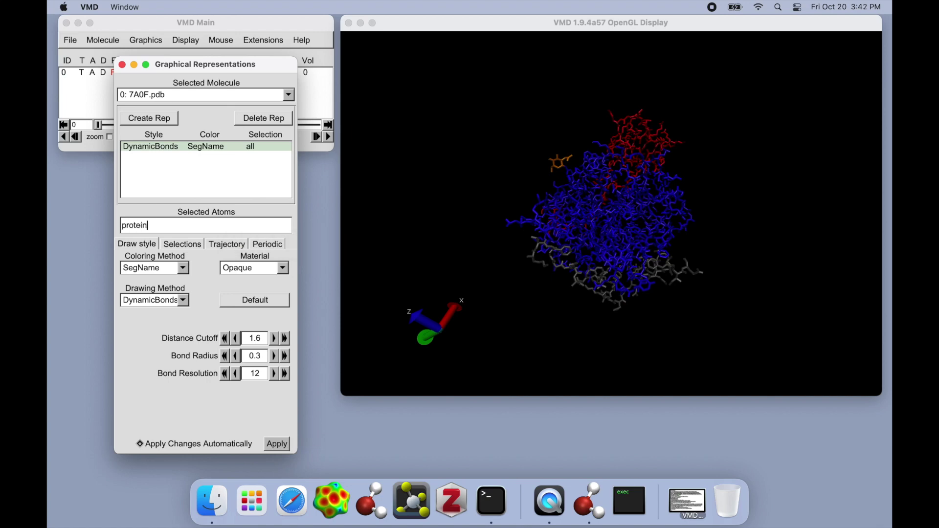
drag(494, 267, 615, 210)
drag(612, 224, 484, 193)
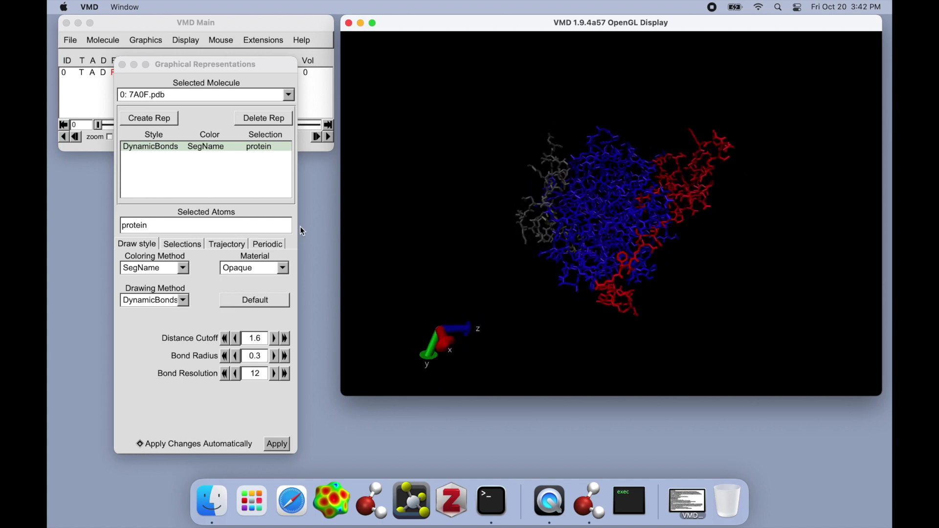
Create a second representation and set its selected atoms to resid NAG.
click(178, 121)
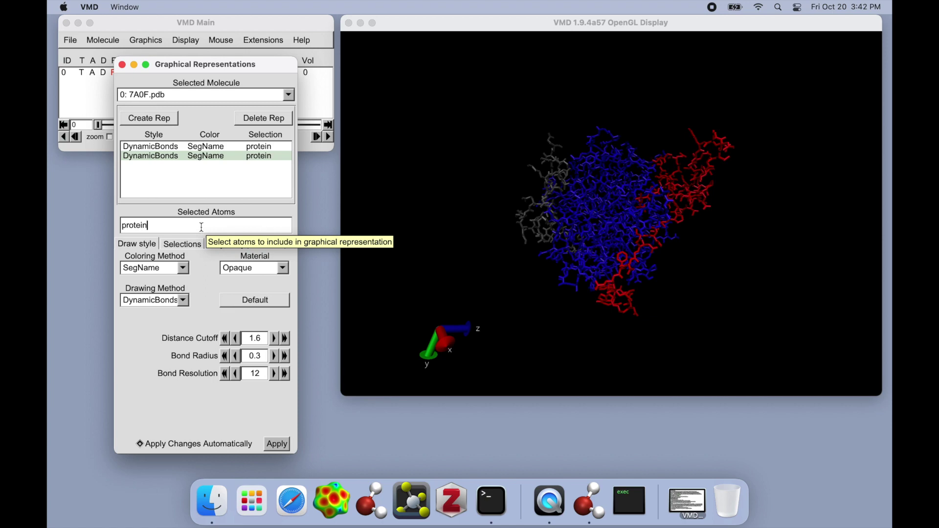
drag(201, 226, 121, 224)
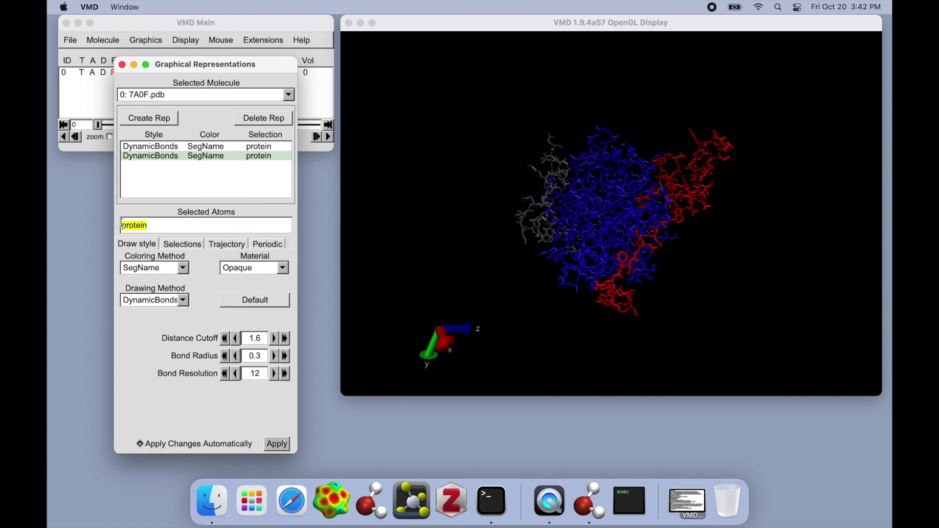
key(BackSpace)
text(AG)
key(Return)
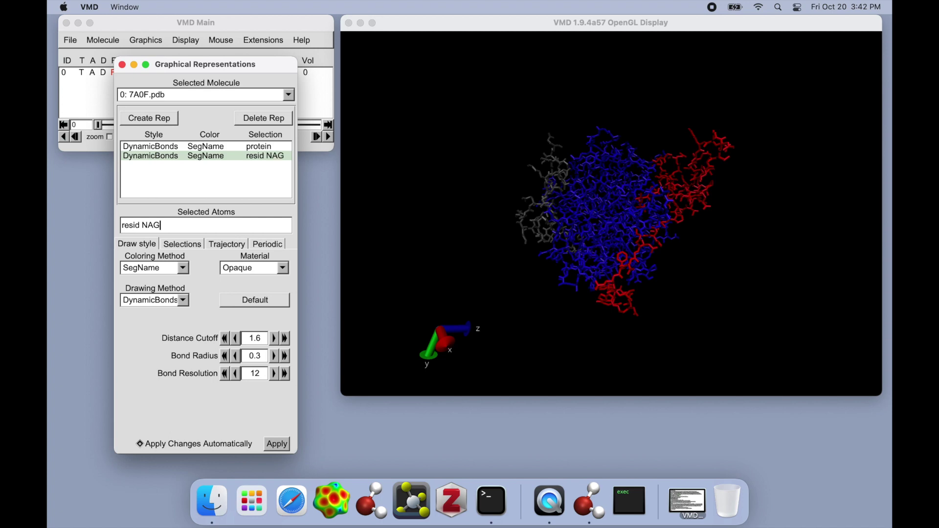
Correct the keyword in the second representation's NAG atom selection to resname.
click(142, 227)
key(BackSpace)
key(BackSpace)
key(BackSpace)
text(name)
key(Return)
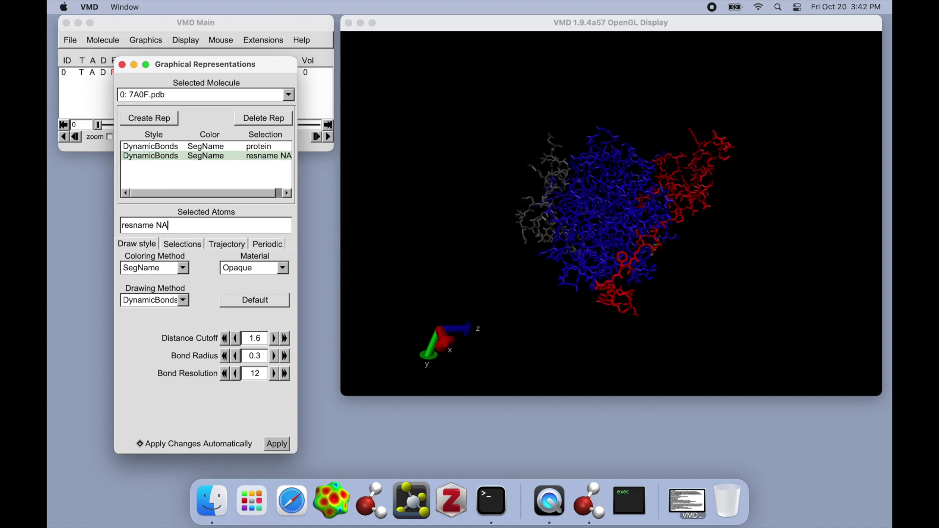
Try not protein as the second representation's atom selection and rotate the structure to check what is drawn.
key(BackSpace)
key(BackSpace)
key(BackSpace)
key(BackSpace)
key(BackSpace)
key(BackSpace)
key(BackSpace)
key(BackSpace)
key(BackSpace)
key(BackSpace)
key(Return)
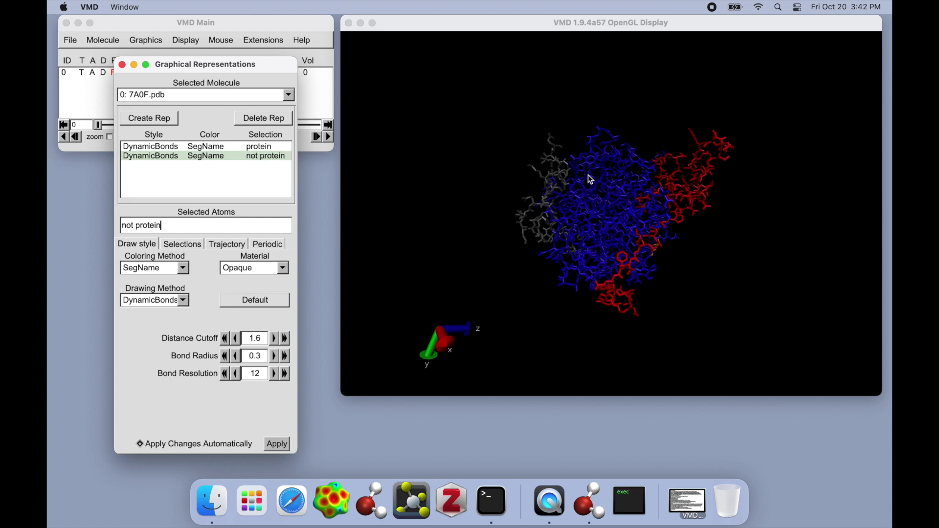
drag(618, 172, 520, 160)
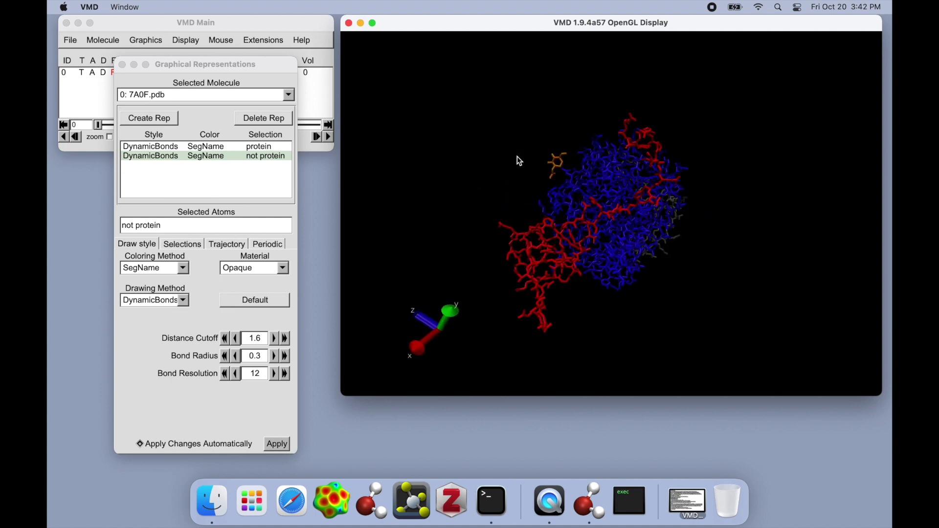
Set the second representation's selected atoms back to resname NAG and rotate the structure slightly to check the ligand.
click(156, 226)
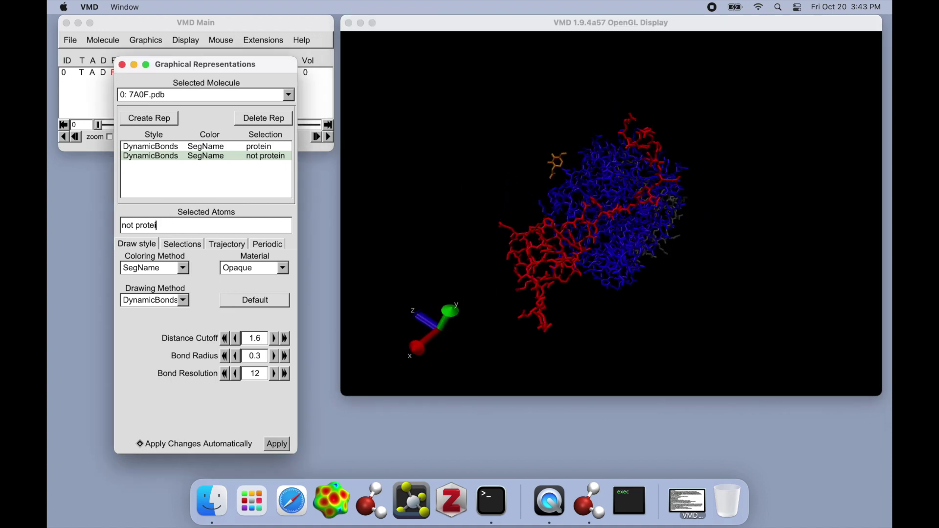
key(BackSpace)
key(BackSpace)
text(resname NAG)
key(Return)
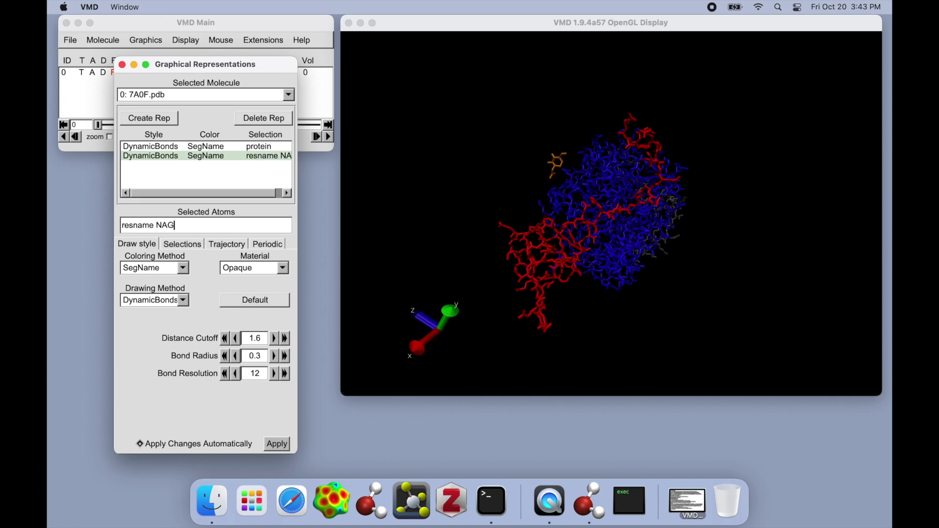
key(BackSpace)
text(G)
key(BackSpace)
text(G)
key(BackSpace)
text(G)
key(Return)
mouse_move(454, 212)
mouse_down()
mouse_move(457, 220)
mouse_move(460, 209)
mouse_up()
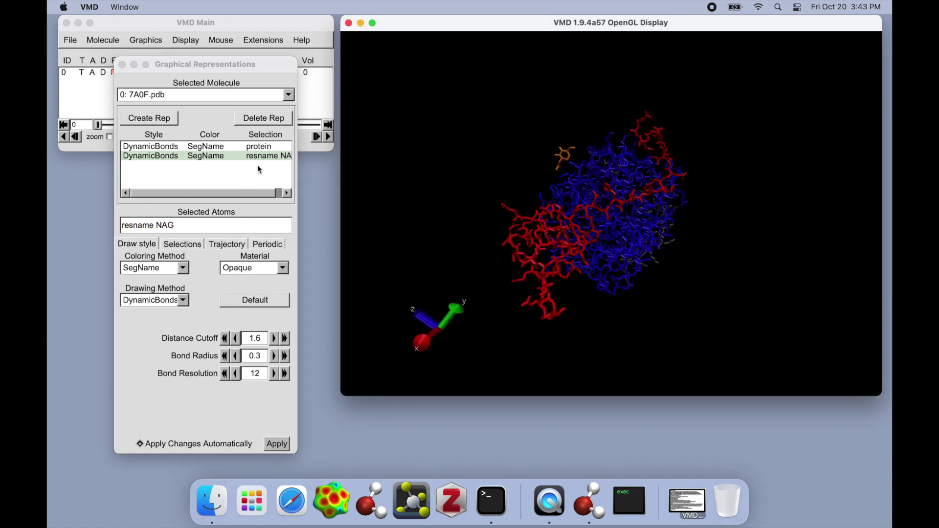
Create a third representation and set its selected atoms to water.
click(155, 122)
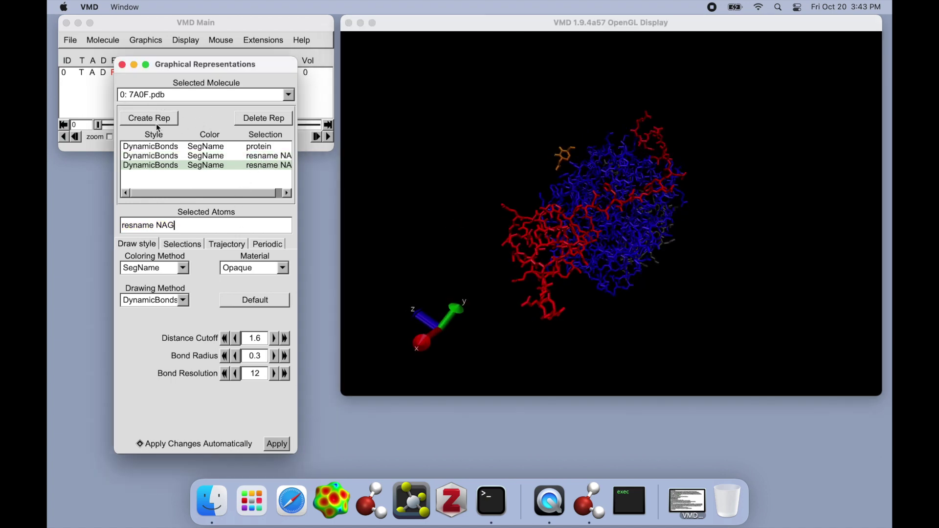
drag(185, 225, 89, 230)
text(water)
key(Return)
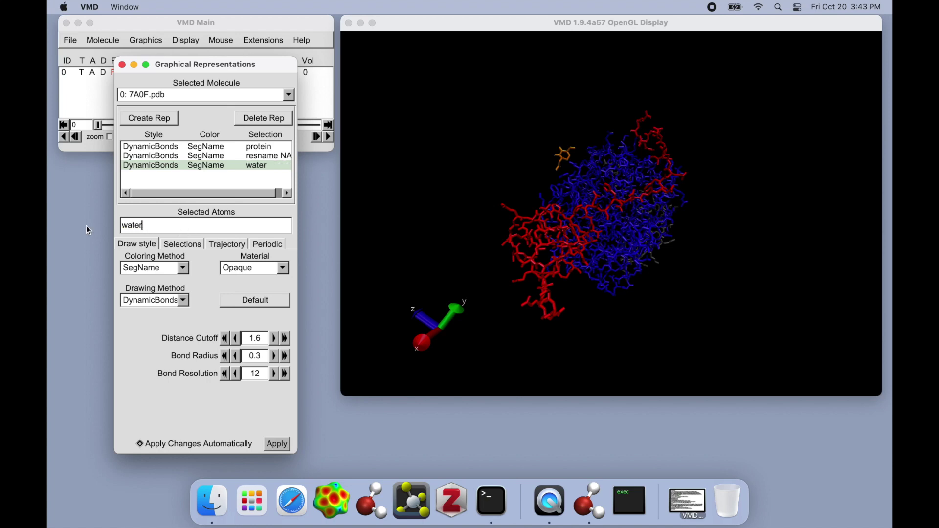
Set the water representation's drawing method to VDW and inspect the spheres around the protein up close.
click(186, 304)
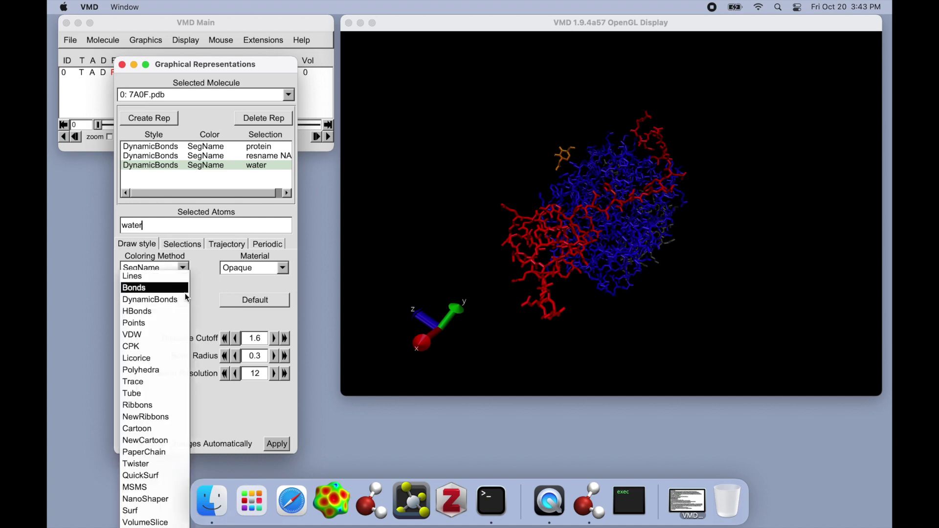
click(167, 333)
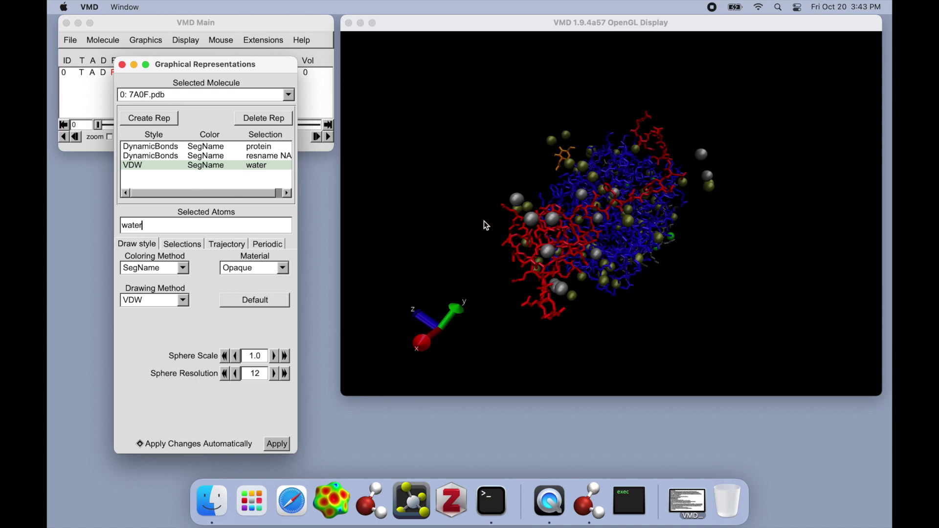
scroll(478, 234, up, 5)
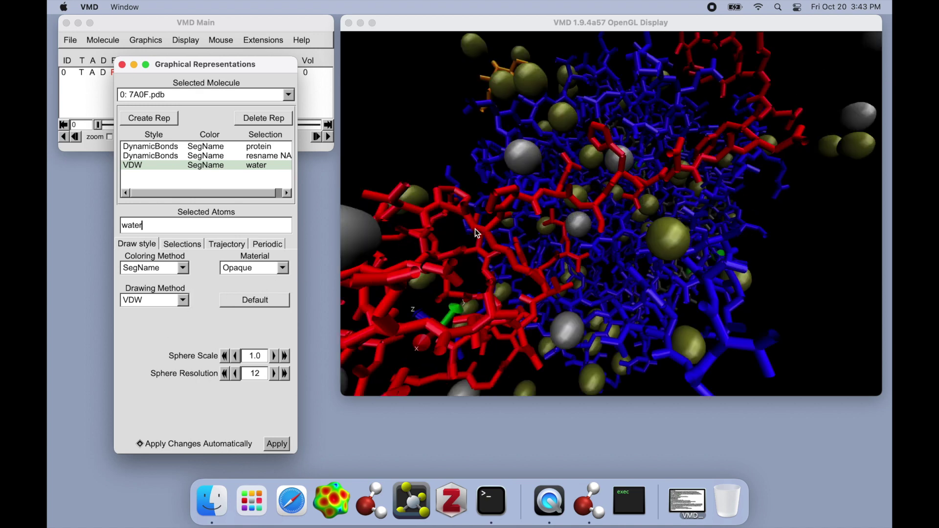
scroll(478, 234, down, 3)
click(462, 227)
mouse_move(462, 228)
mouse_down()
mouse_move(478, 168)
mouse_move(468, 235)
mouse_up()
scroll(469, 235, up, 2)
scroll(469, 235, down, 6)
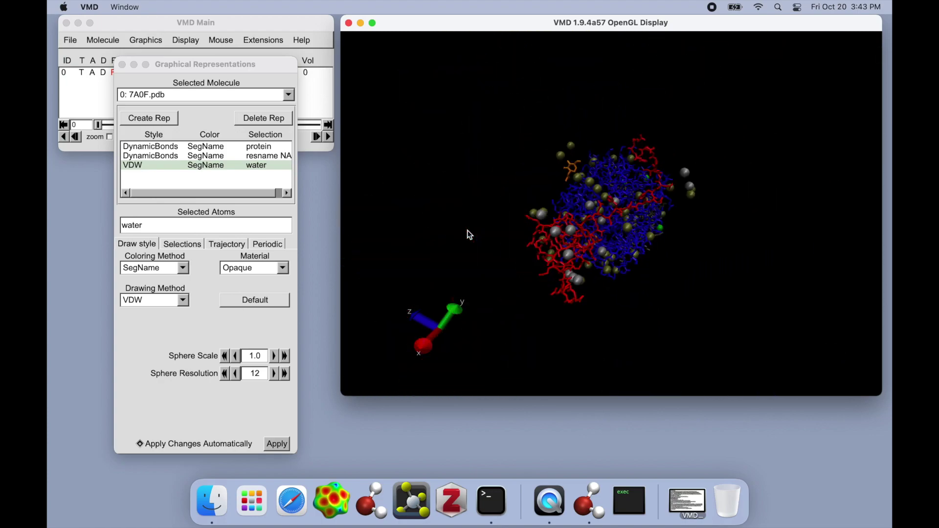
Color the water representation by ColorID 15 (iceblue) and view it from another side.
click(179, 268)
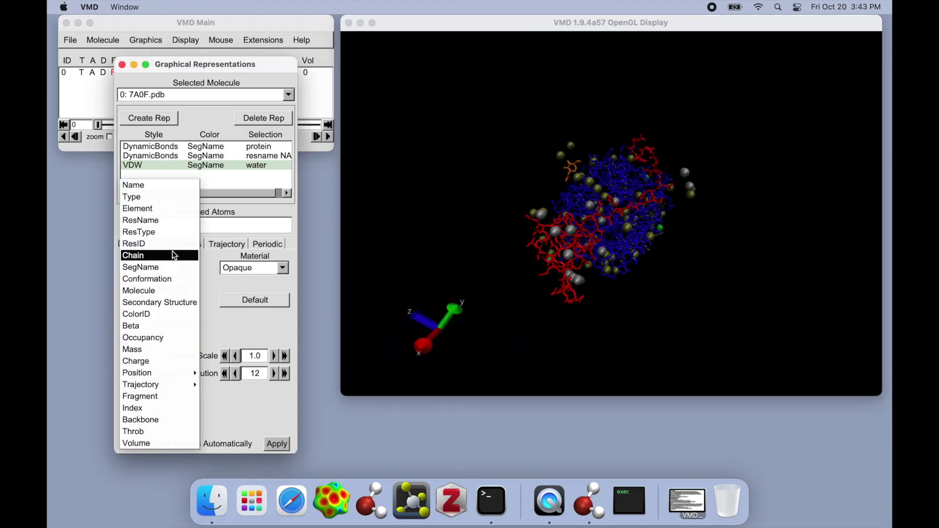
click(168, 314)
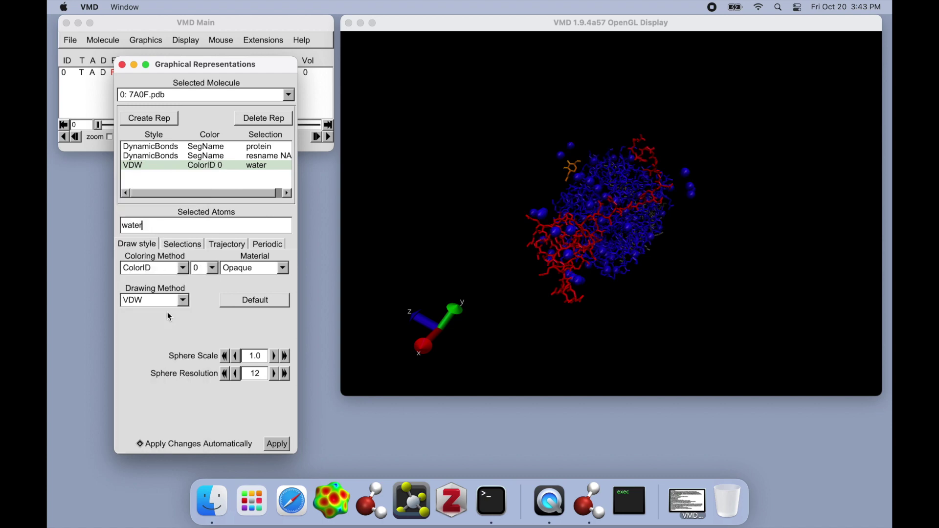
click(213, 268)
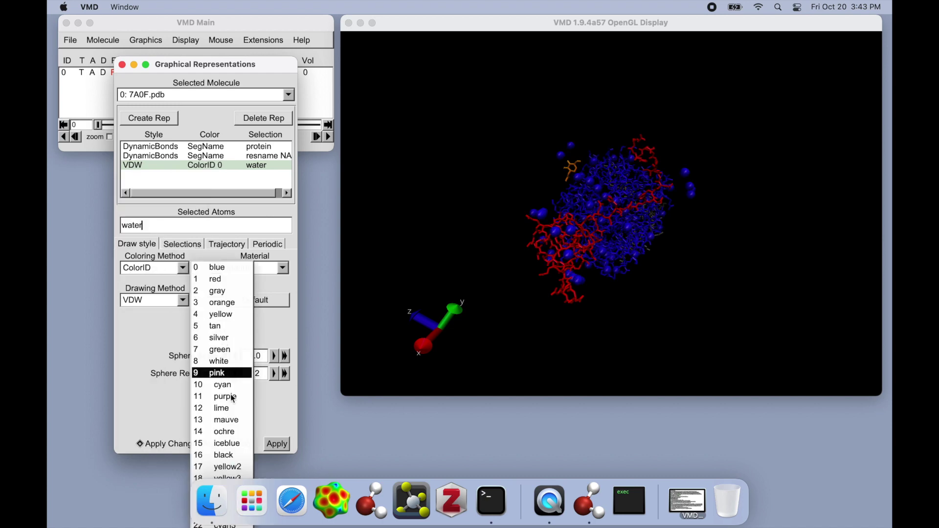
click(218, 265)
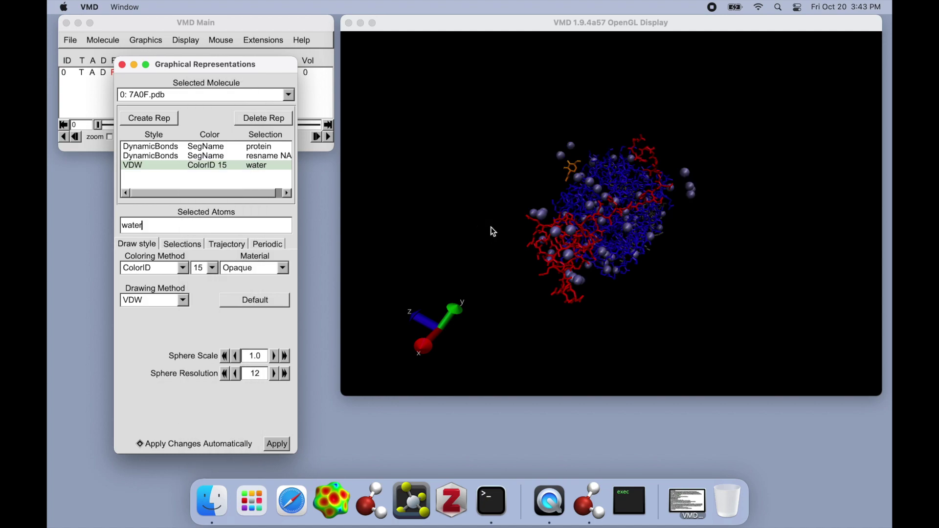
drag(491, 227, 485, 310)
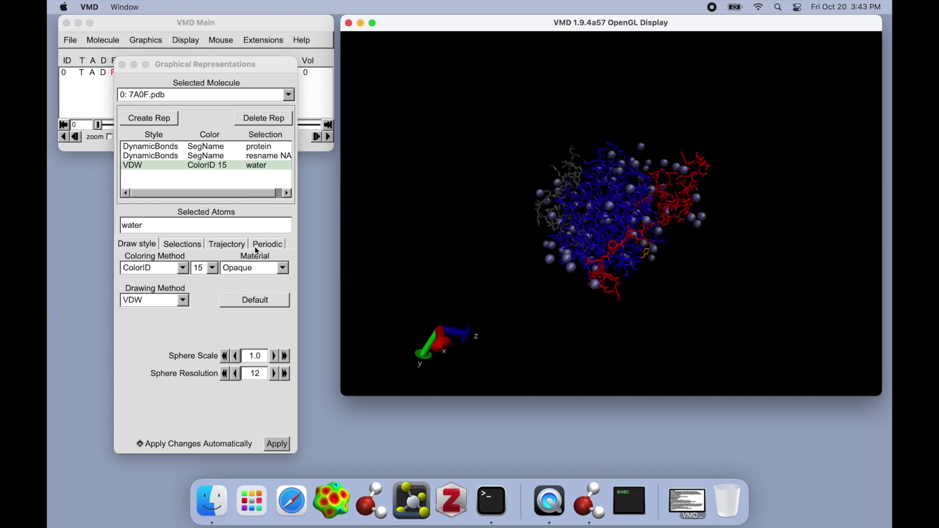
Try the EdgyGlass and BlownGlass materials on the water representation and compare how the spheres look.
click(287, 275)
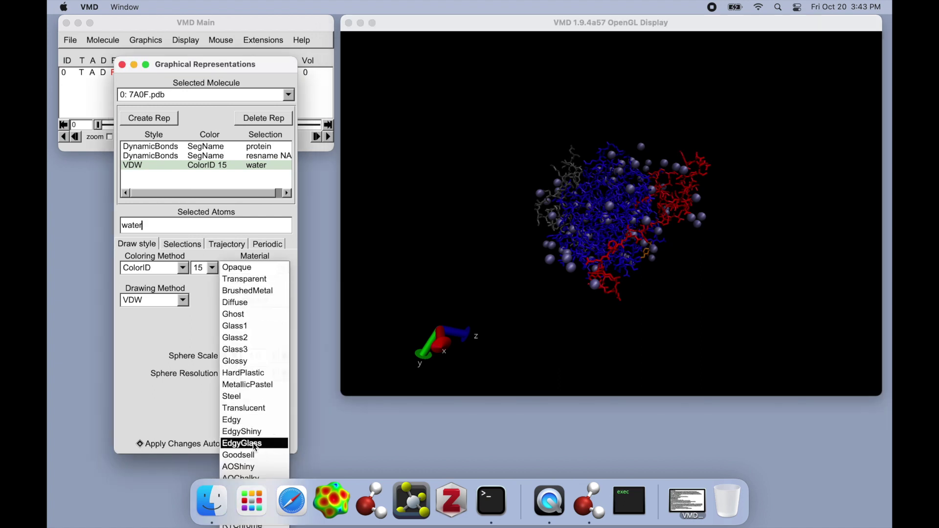
click(247, 443)
drag(520, 269, 473, 285)
scroll(529, 266, up, 3)
click(277, 268)
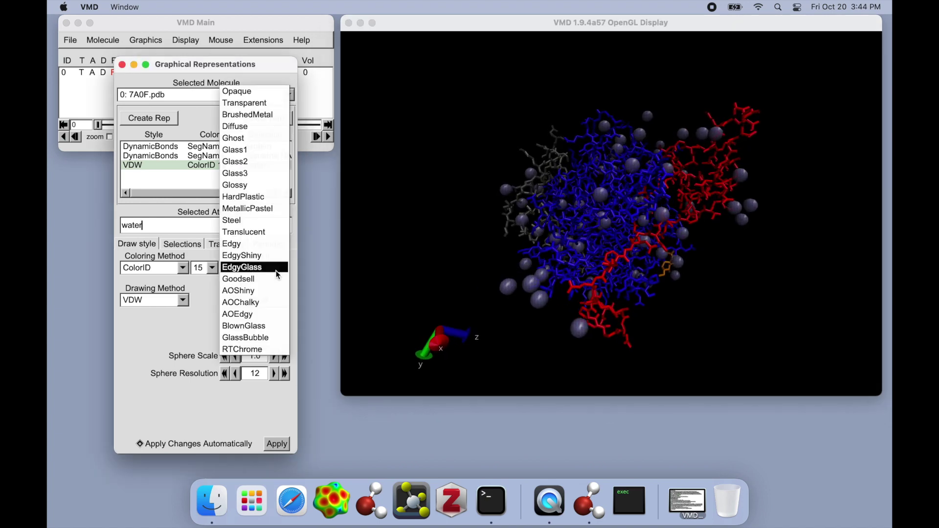
click(267, 326)
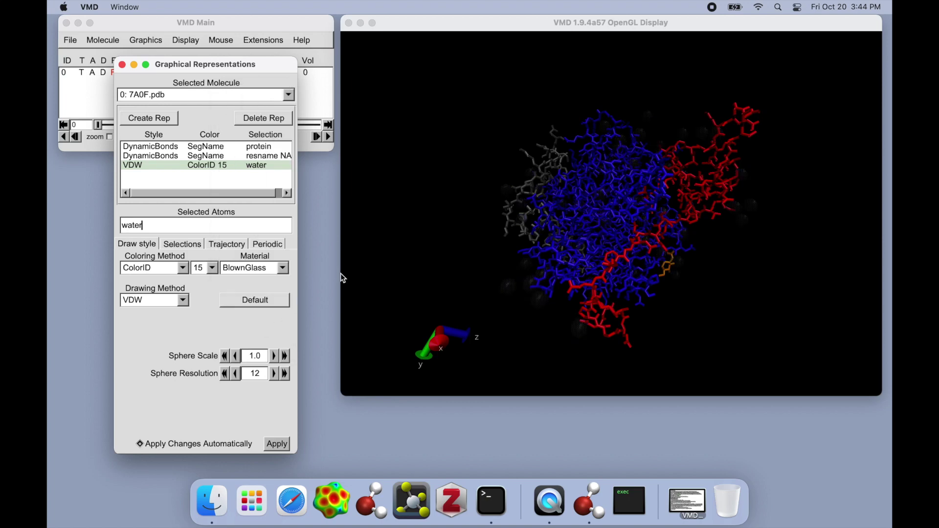
mouse_move(413, 279)
mouse_down()
mouse_move(388, 268)
mouse_move(395, 276)
mouse_up()
Set the water representation's material to Transparent and inspect the spheres from near and far.
click(283, 268)
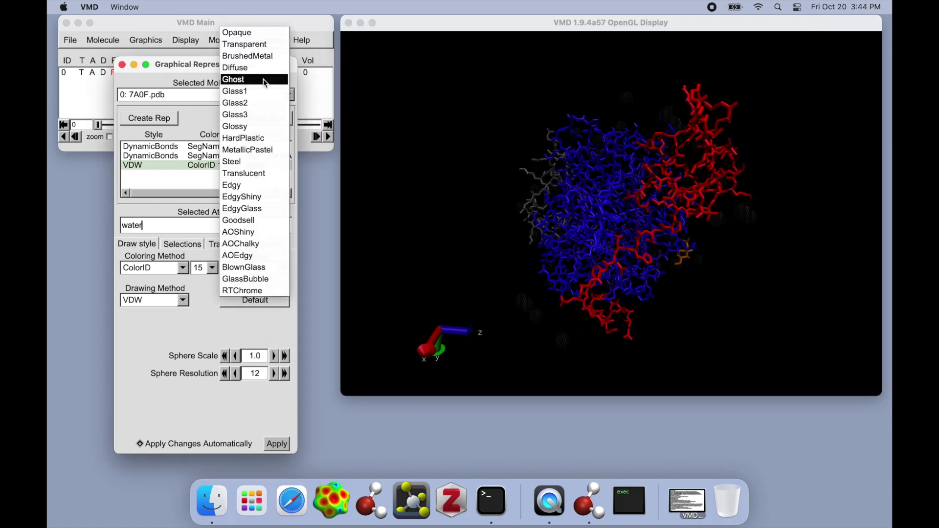
click(264, 42)
drag(478, 151, 483, 147)
scroll(484, 147, up, 5)
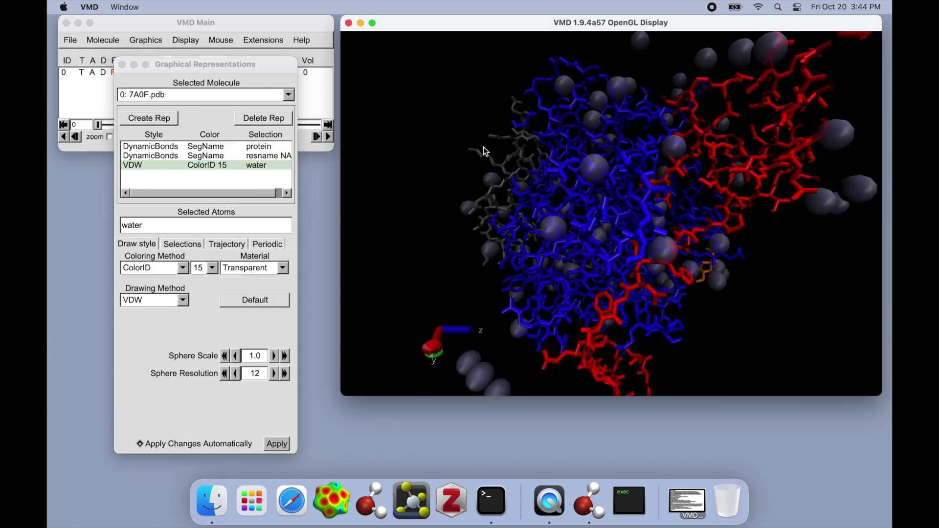
scroll(483, 147, down, 8)
scroll(476, 191, up, 4)
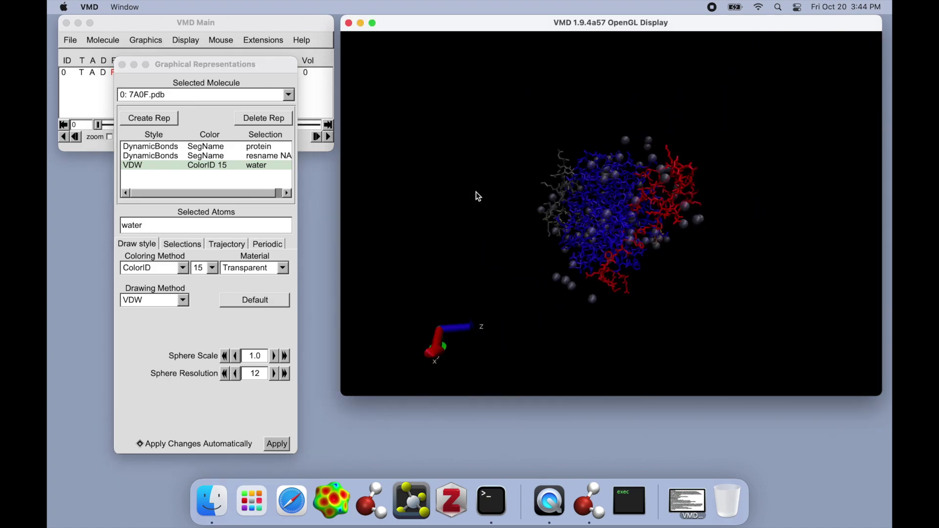
drag(477, 192, 473, 269)
Create a fourth representation from the water one and set its color to ColorID 4 (yellow).
click(200, 226)
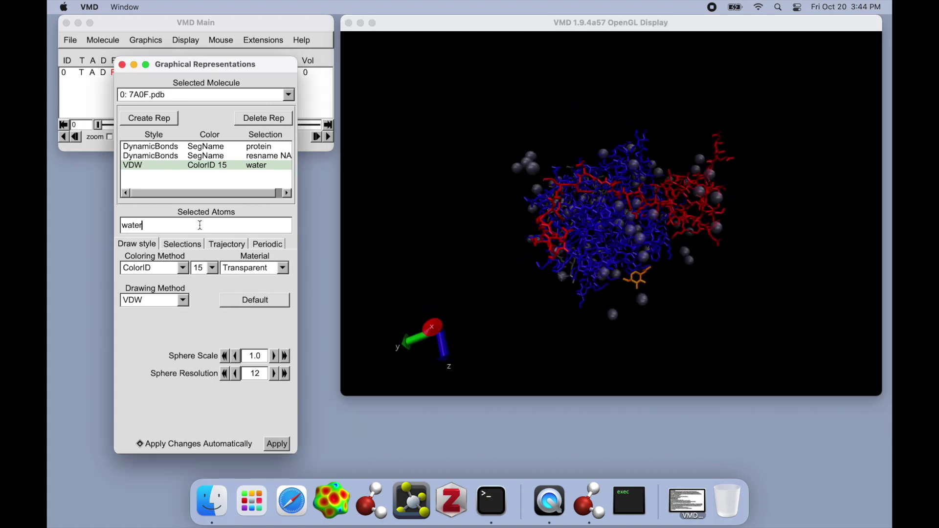
click(171, 120)
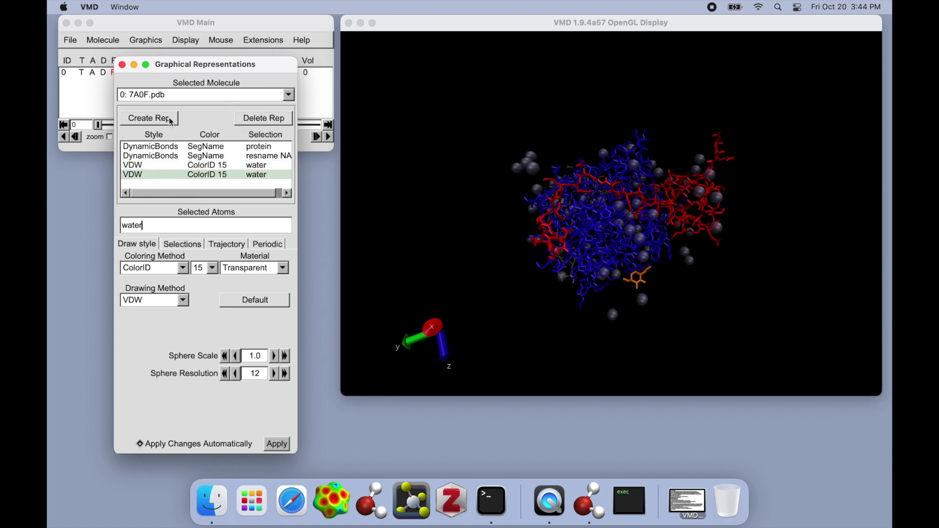
click(217, 269)
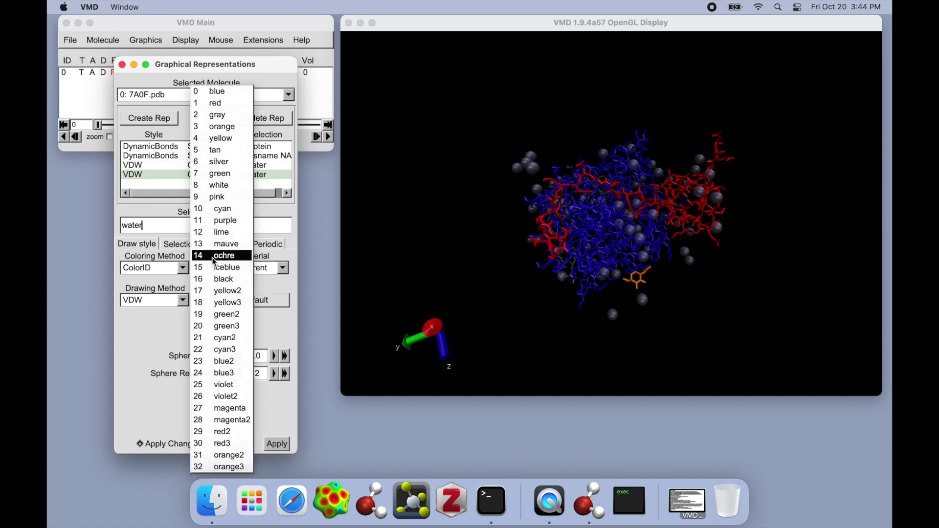
click(217, 139)
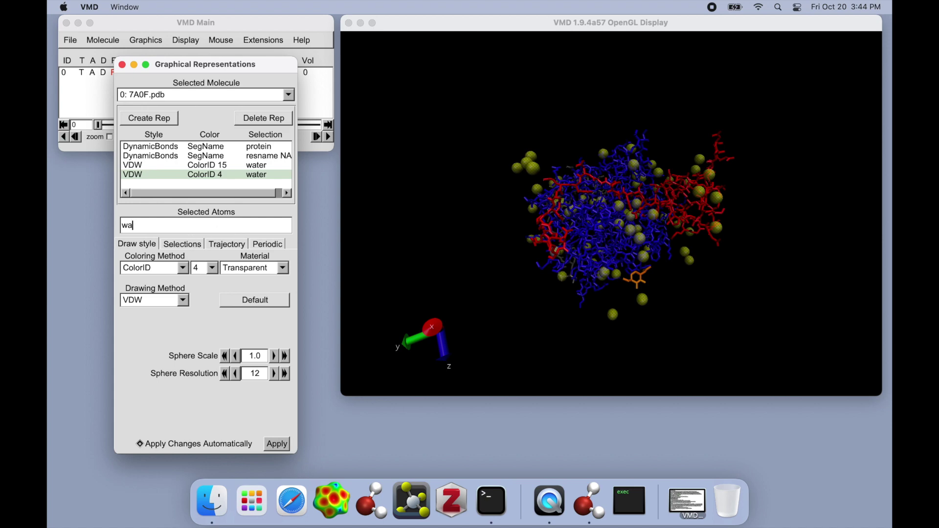
Set the fourth representation's selected atoms to ions and locate the yellow ion in the structure up close.
key(BackSpace)
key(BackSpace)
key(Return)
click(256, 219)
text(ions)
key(Return)
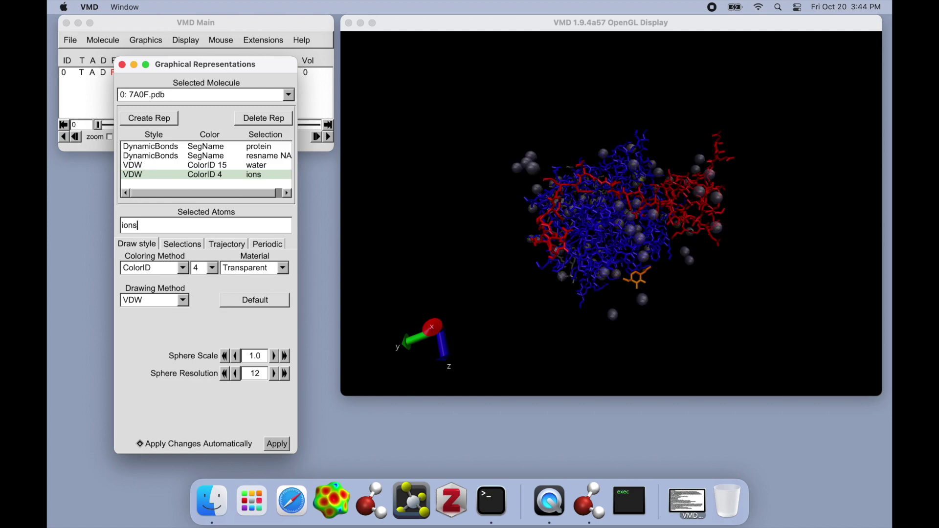
drag(559, 210, 487, 233)
scroll(555, 203, down, 3)
scroll(577, 204, up, 10)
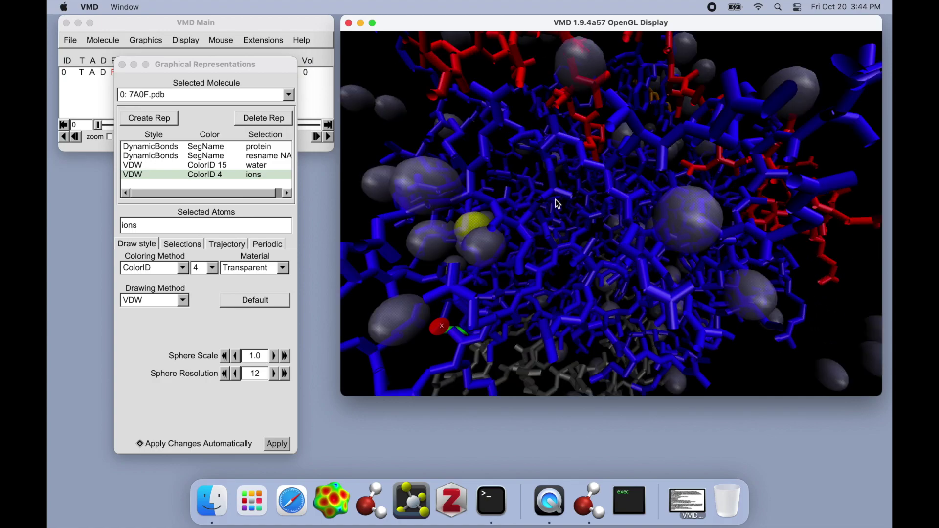
drag(587, 205, 531, 208)
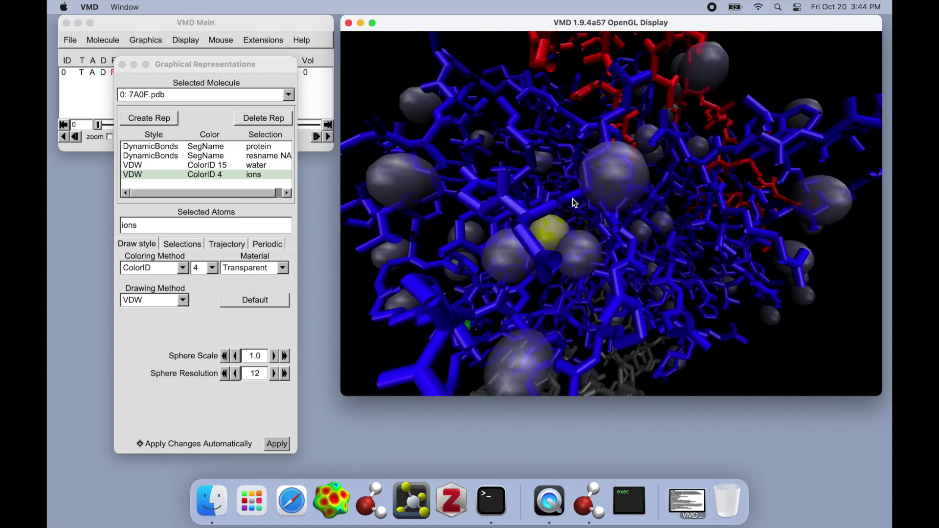
Set the ions representation's material to Opaque and inspect the ion from several sides.
click(282, 268)
click(280, 255)
drag(499, 251, 525, 321)
scroll(479, 251, up, 8)
scroll(479, 245, down, 5)
scroll(468, 260, down, 5)
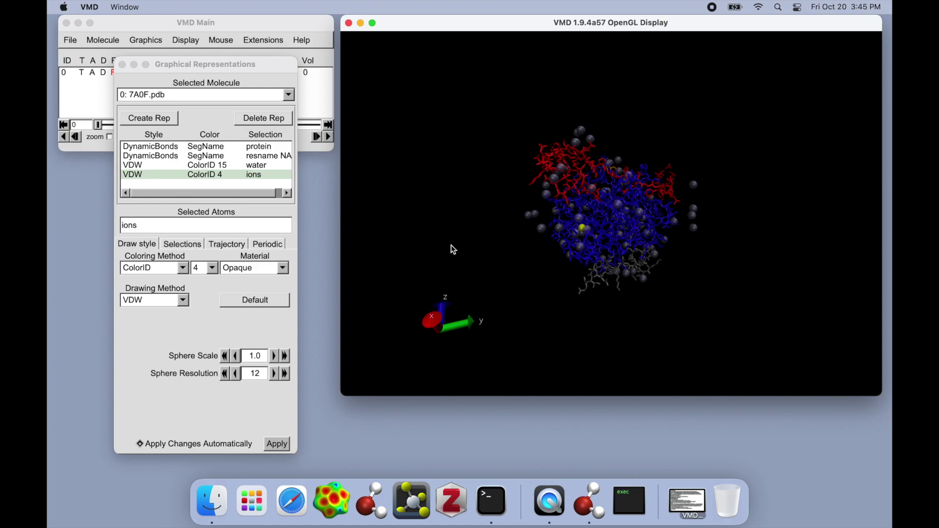
drag(454, 204, 581, 265)
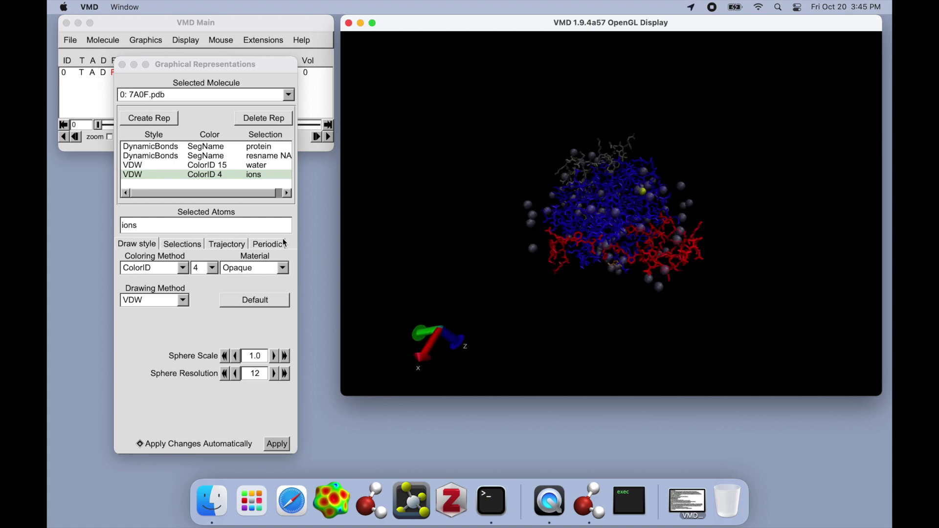
Hide all four existing representations: ions, water, resname NAG and protein.
double_click(204, 175)
double_click(204, 165)
double_click(205, 156)
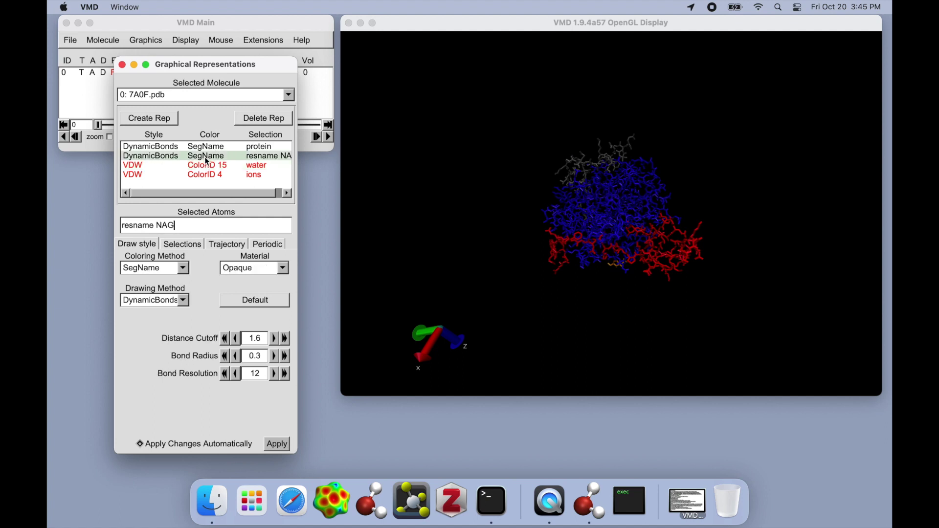
double_click(205, 148)
Create a fifth representation from the water one and set its selected atoms to not protein.
click(197, 166)
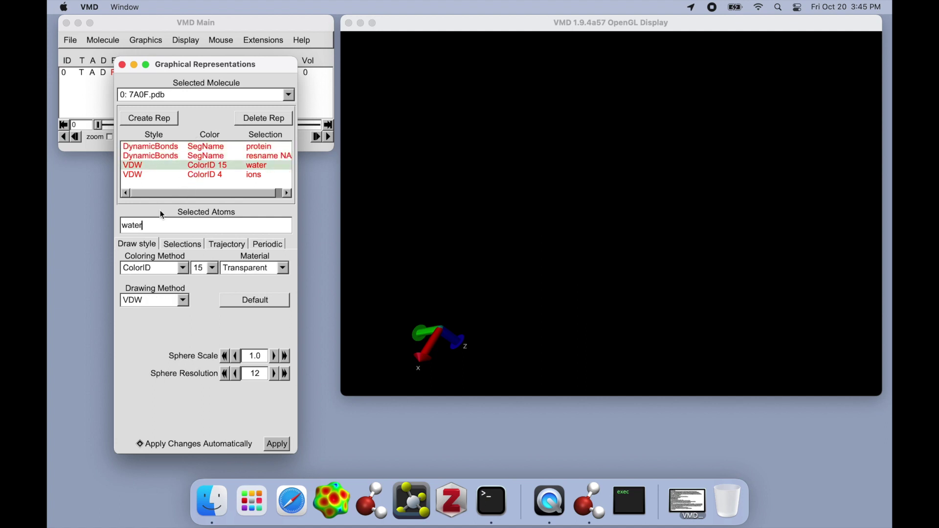
click(150, 119)
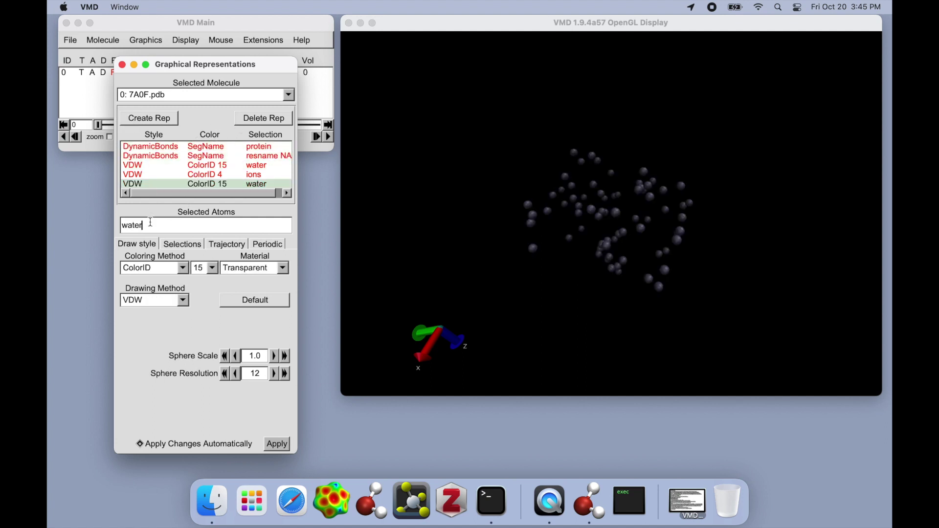
double_click(131, 227)
key(BackSpace)
text(not protein)
key(Return)
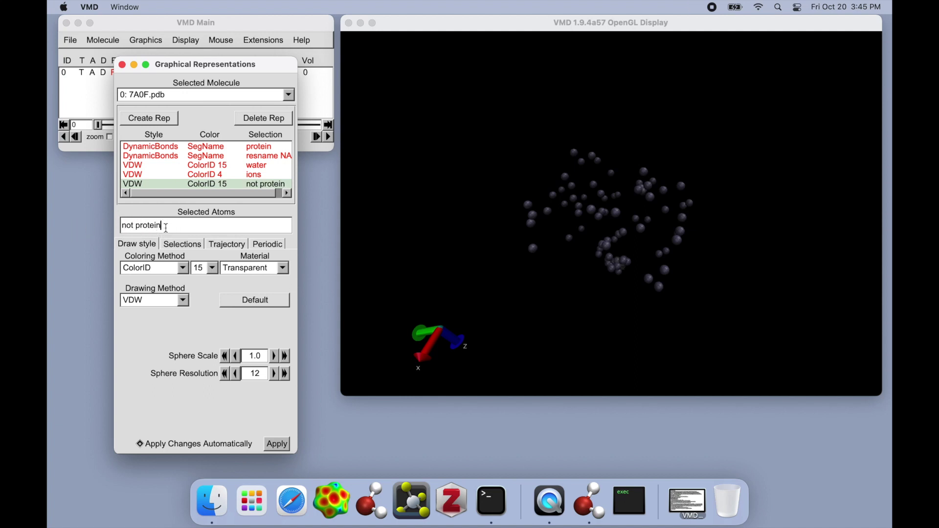
Set the coloring method of the not protein representation to Name.
triple_click(208, 229)
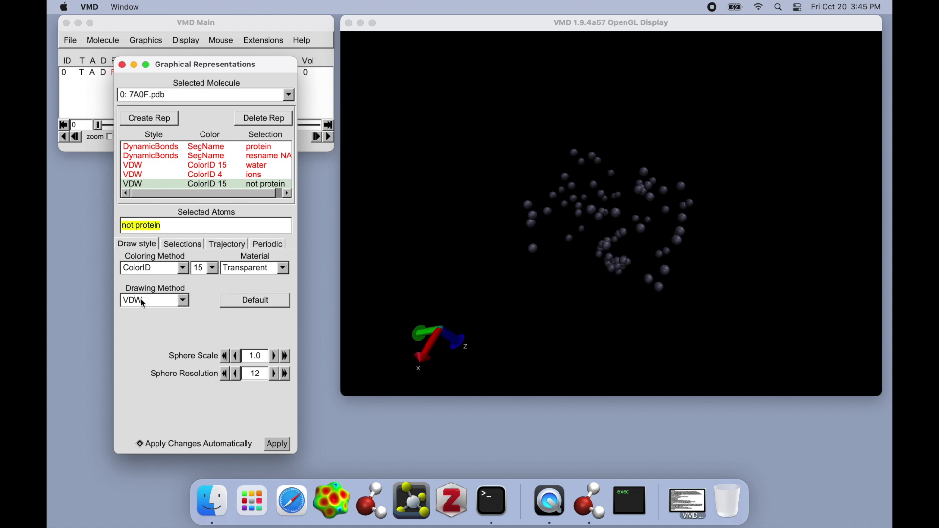
click(214, 268)
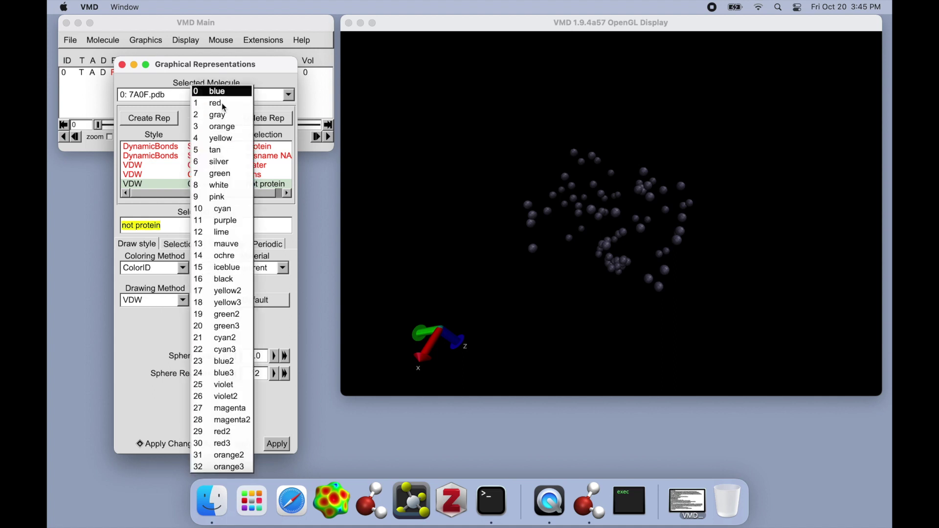
click(168, 269)
click(179, 269)
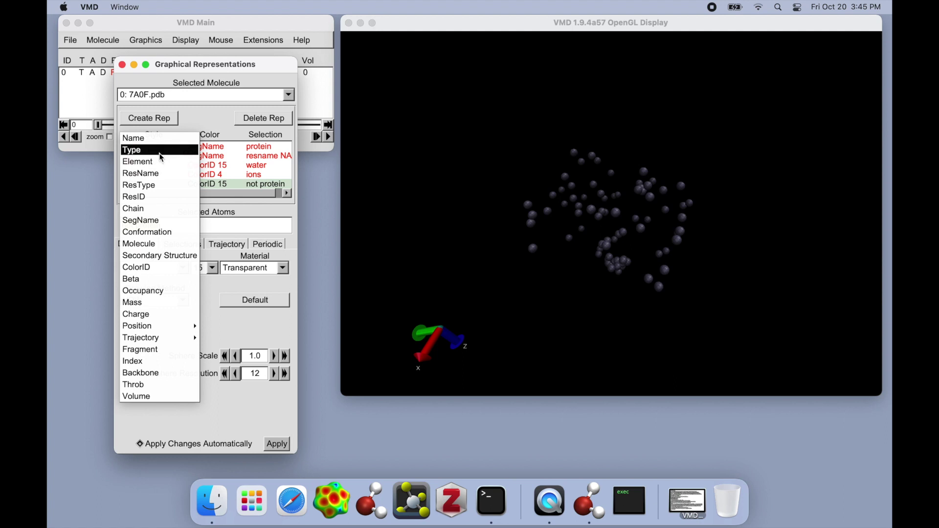
click(158, 140)
drag(471, 230, 592, 212)
Restrict the fifth representation's selected atoms to not protein and not water.
click(204, 224)
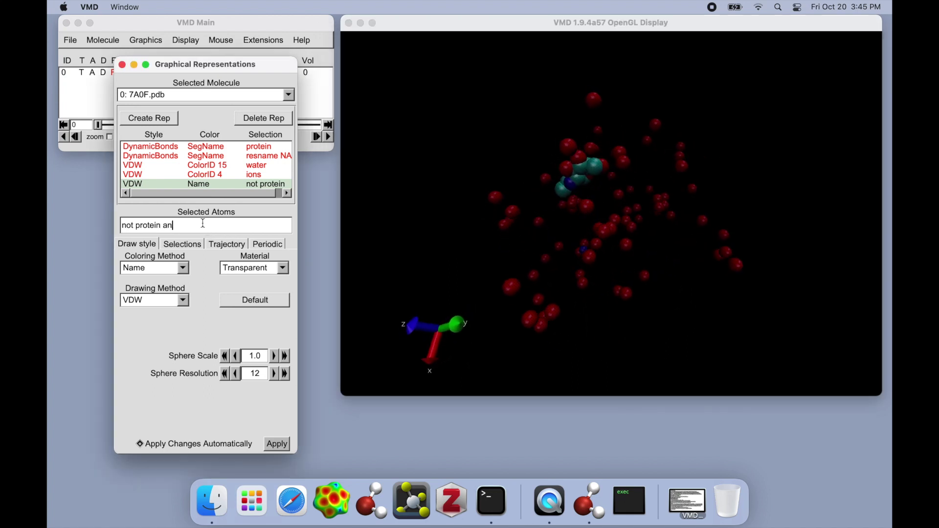
text(and not water)
key(Return)
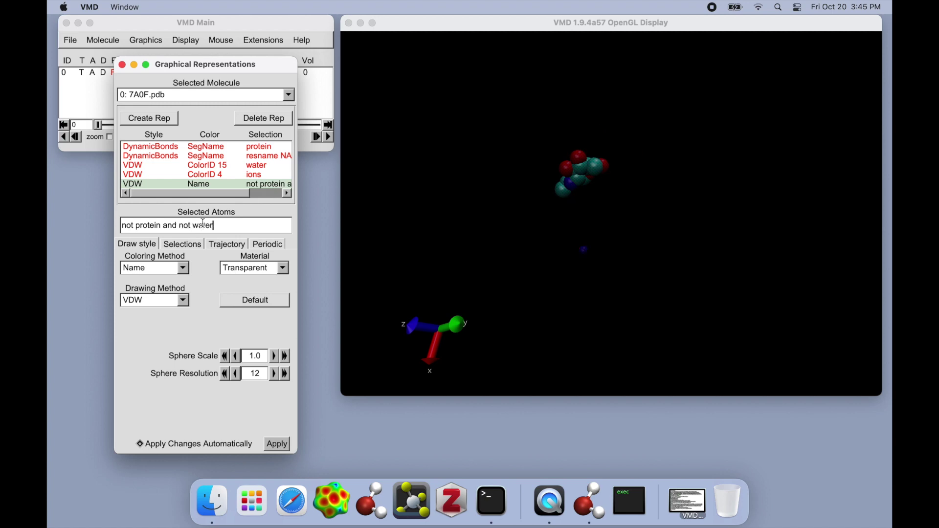
drag(511, 248, 463, 305)
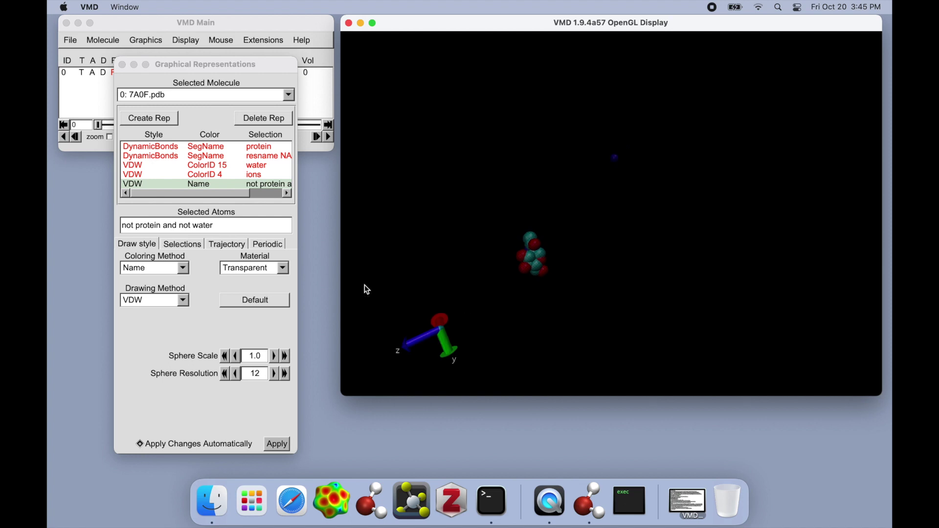
drag(486, 295, 485, 322)
Set the material of the not protein and not water representation to Opaque and inspect the remaining atoms.
click(255, 268)
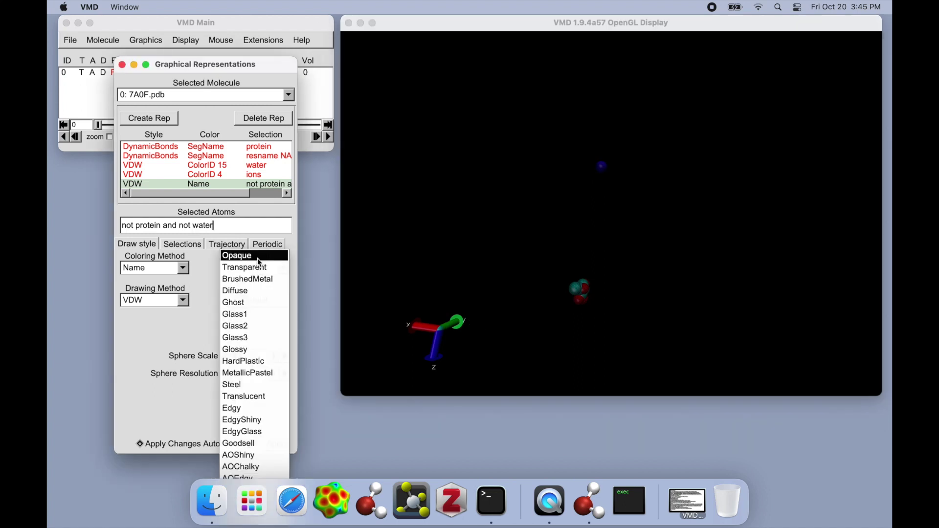
click(234, 255)
drag(528, 221, 516, 261)
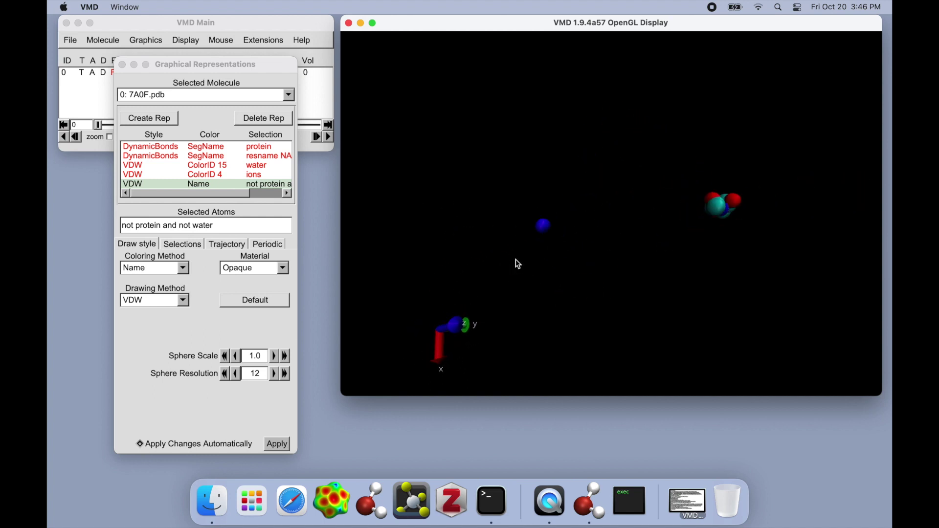
Hide the fifth representation and show the ions, water, resname NAG and protein representations again.
click(240, 181)
click(240, 174)
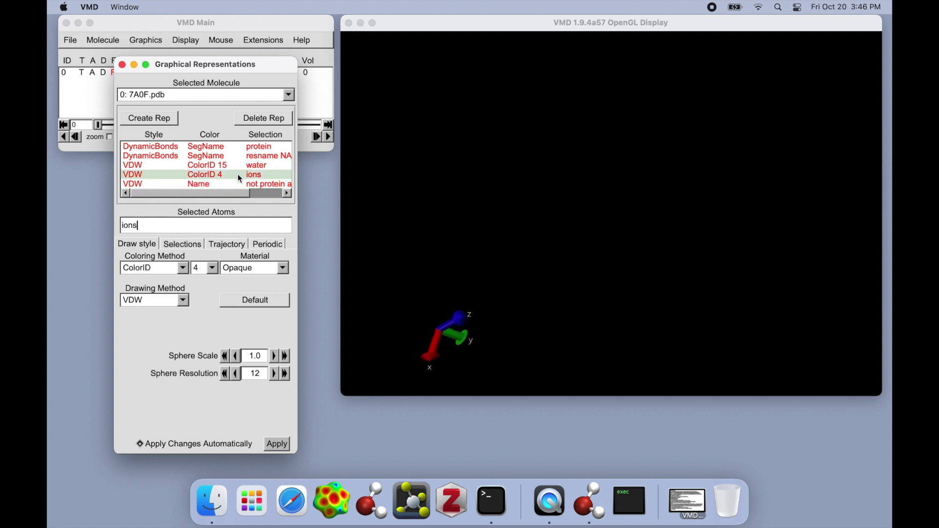
click(239, 168)
click(237, 156)
click(237, 147)
click(410, 171)
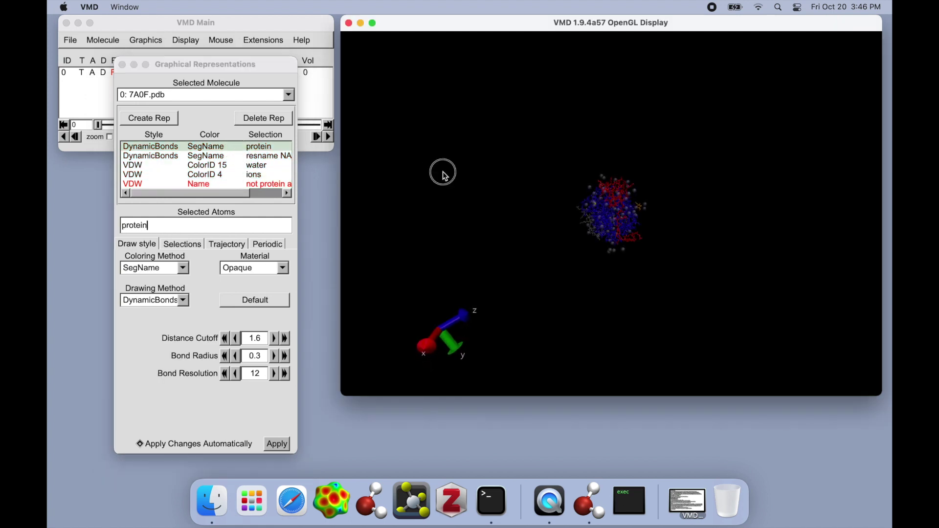
drag(404, 200, 582, 240)
scroll(595, 200, up, 5)
List the values of the residuetype selection keyword and look through the available keywords.
click(187, 243)
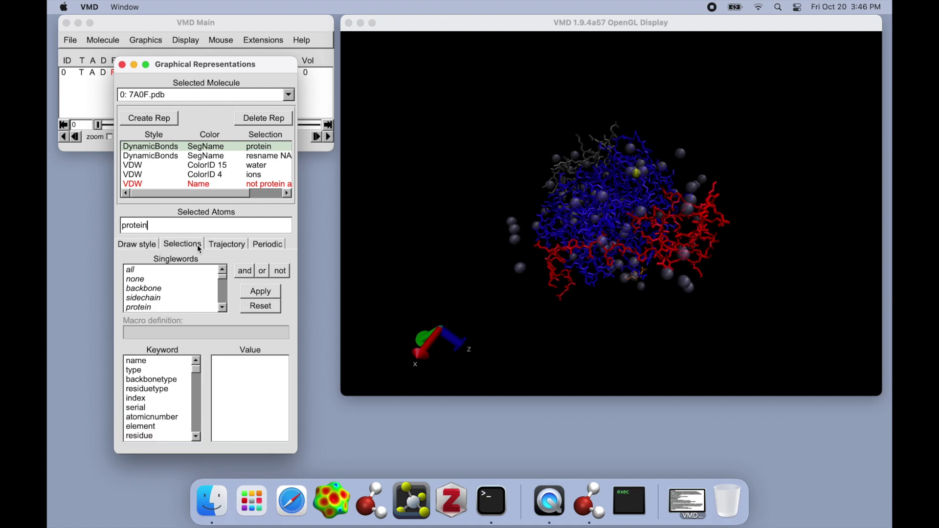
click(169, 390)
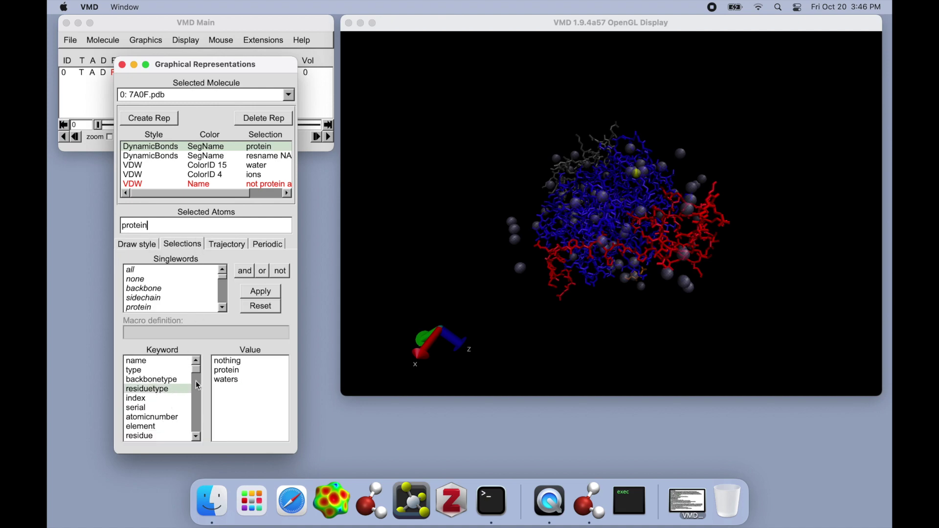
scroll(157, 387, down, 1)
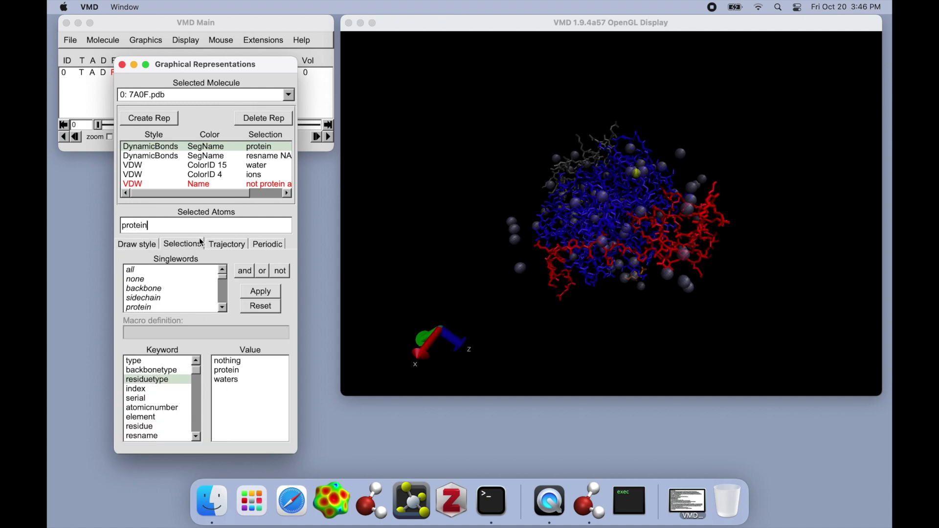
scroll(156, 284, down, 3)
scroll(157, 284, up, 3)
scroll(143, 429, down, 2)
scroll(143, 429, up, 3)
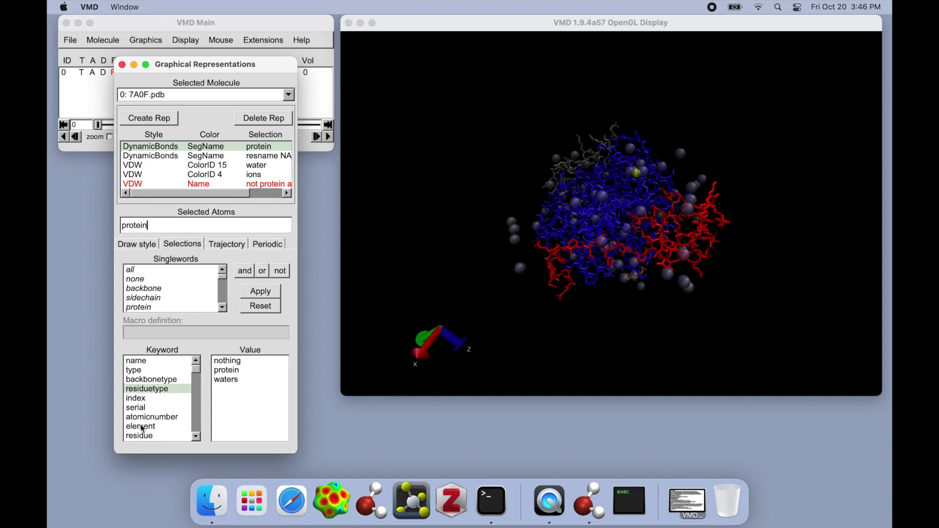
Examine the full range of index values and the atomicnumber values, highlighting atomic number 6.
click(146, 398)
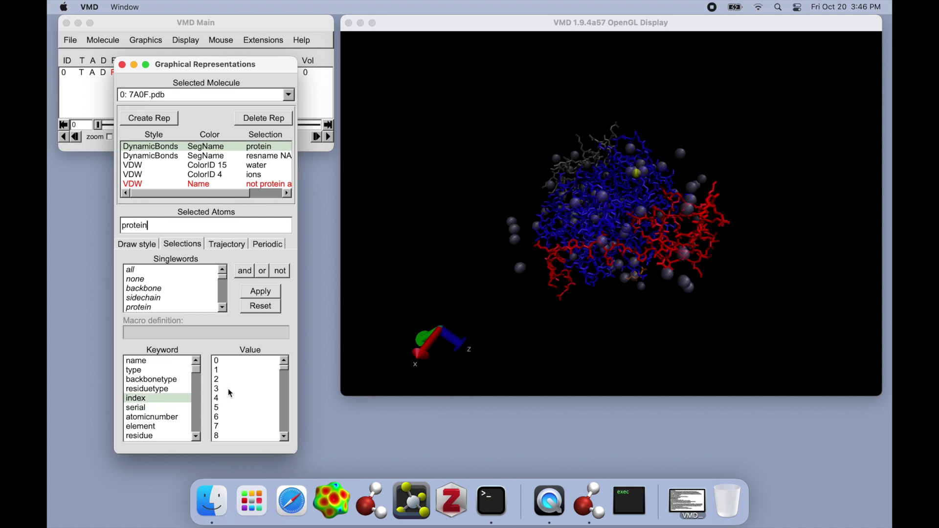
drag(284, 370, 288, 462)
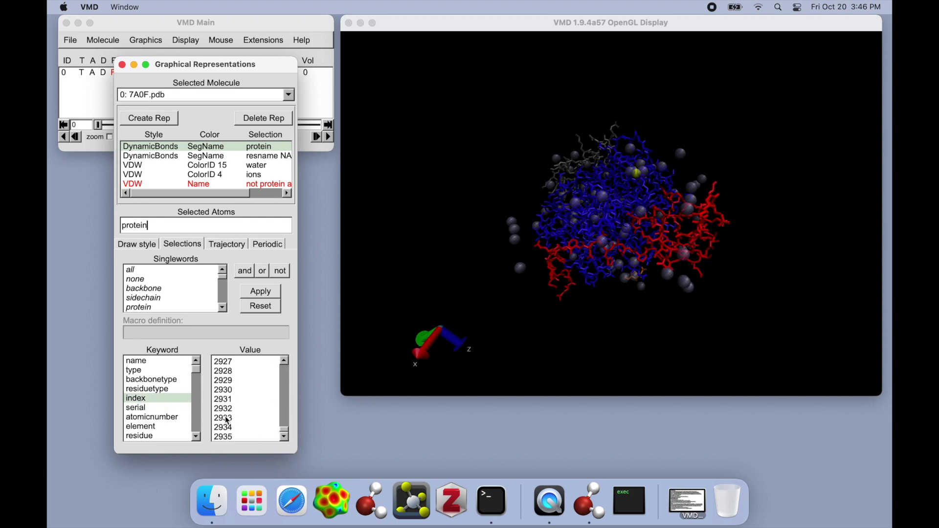
click(156, 417)
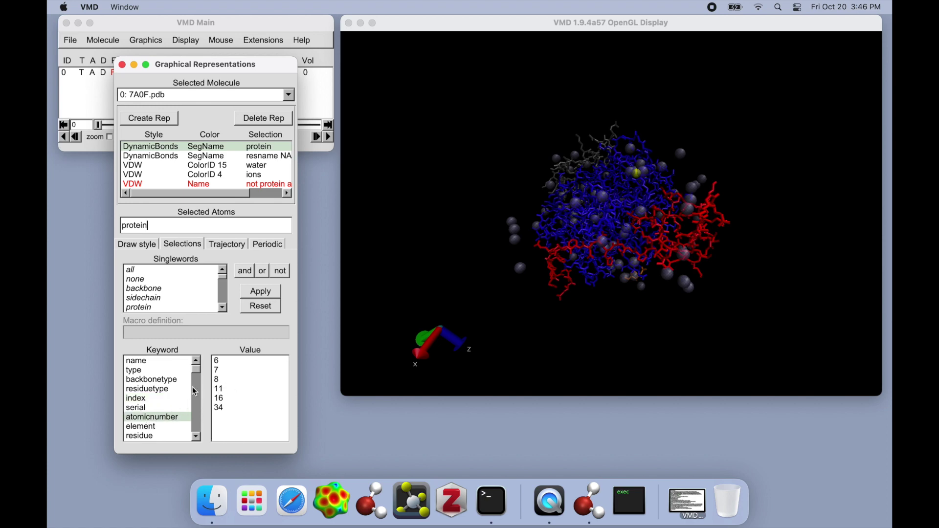
click(172, 420)
click(223, 360)
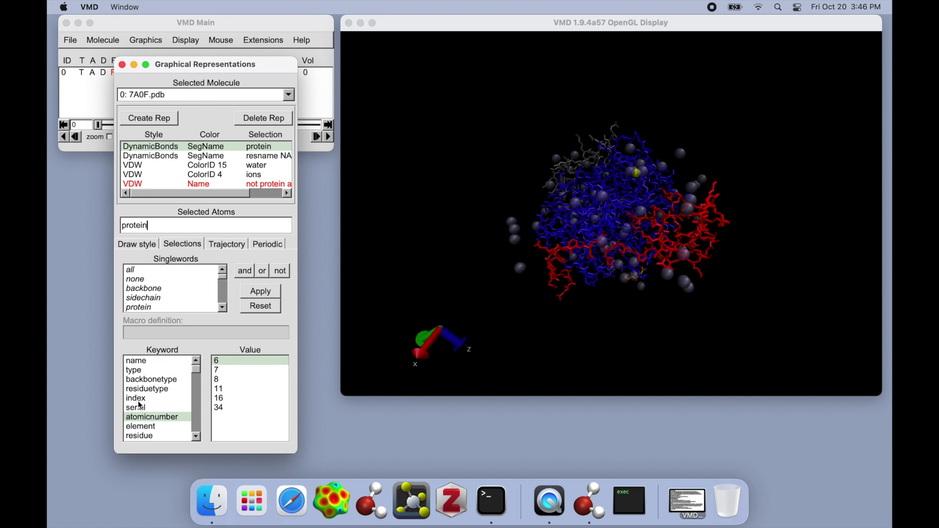
Compare the values of the element keyword with those of atomicnumber, and check the serial values.
scroll(141, 406, down, 4)
click(163, 390)
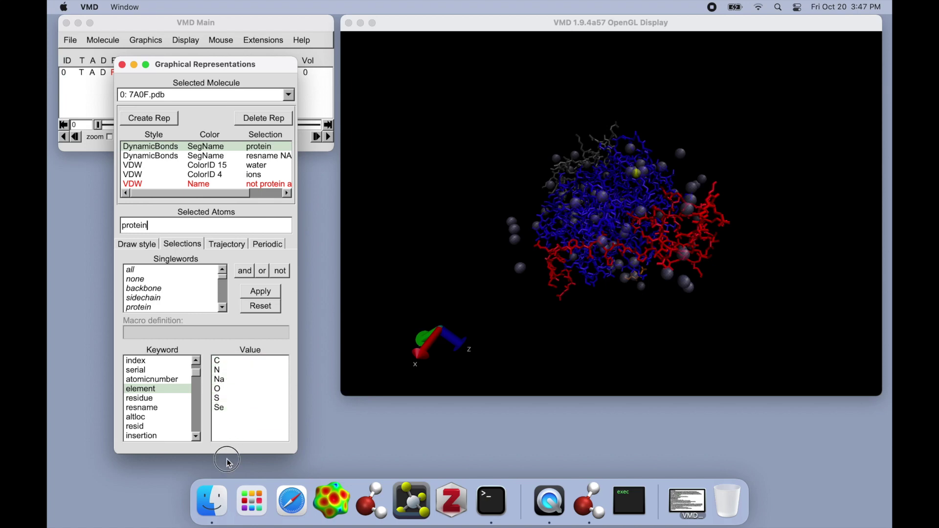
click(154, 380)
click(157, 390)
click(146, 371)
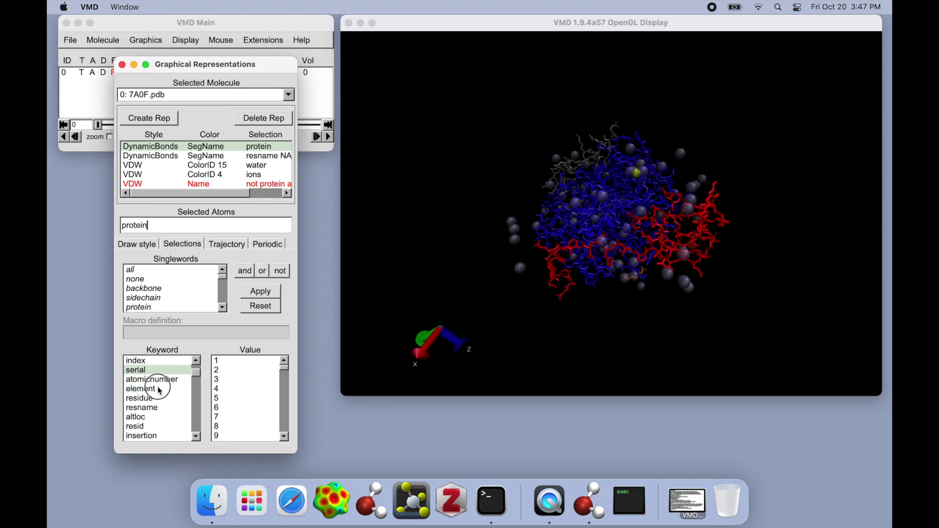
click(161, 381)
click(160, 388)
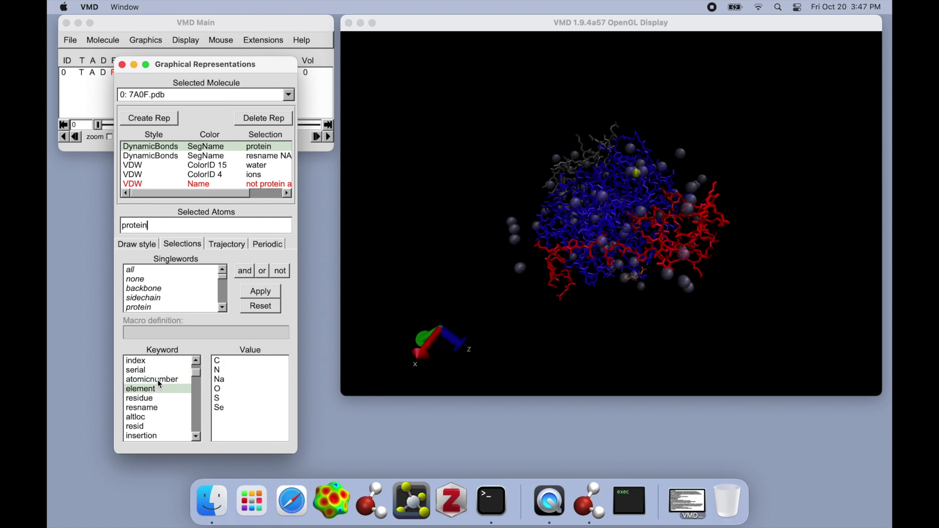
click(158, 380)
click(159, 389)
click(156, 381)
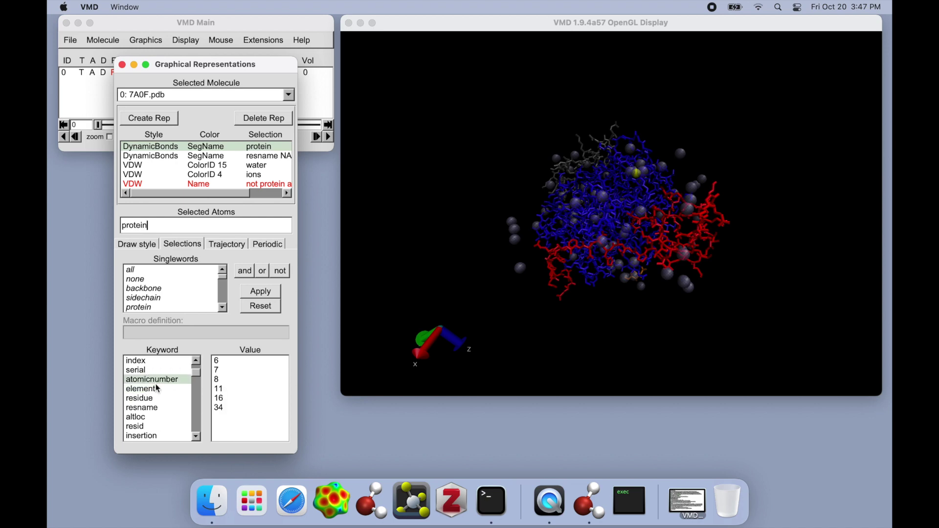
click(158, 389)
List the residue keyword's values and look through the range of residue numbers.
click(155, 399)
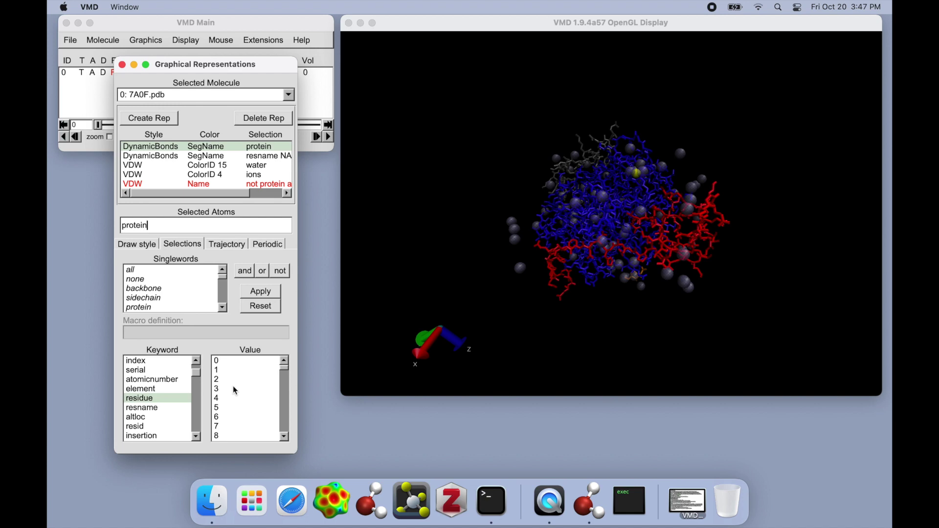
scroll(233, 386, down, 15)
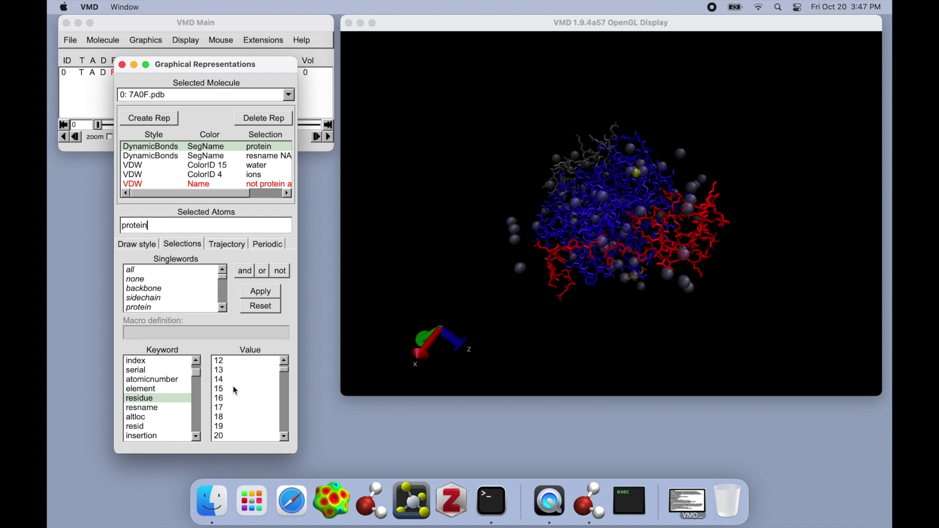
click(284, 413)
drag(283, 379, 287, 339)
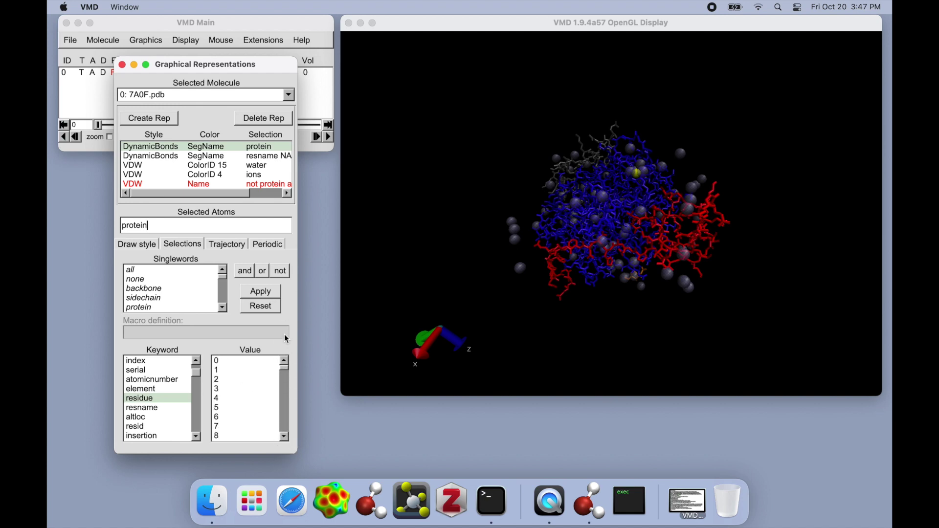
List the resname keyword's values and locate the NAG and NA entries among the residue names.
click(154, 410)
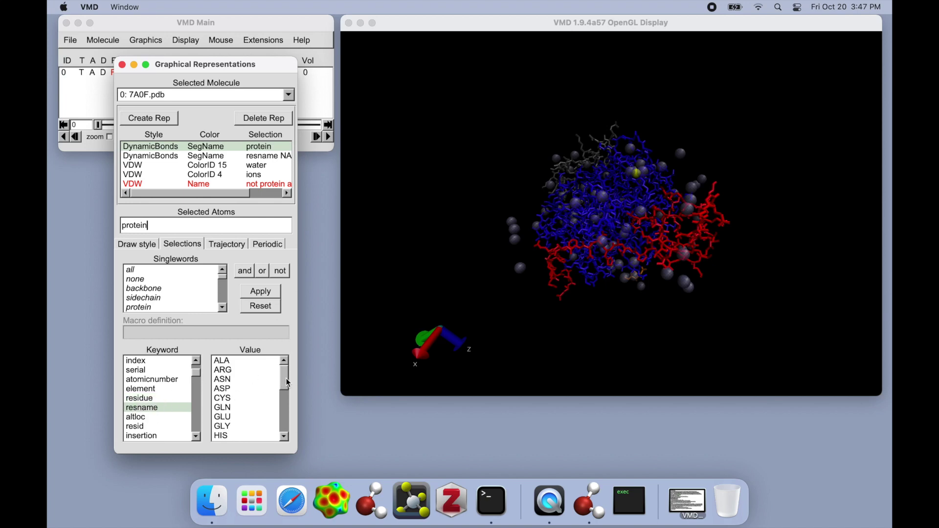
drag(285, 381, 283, 457)
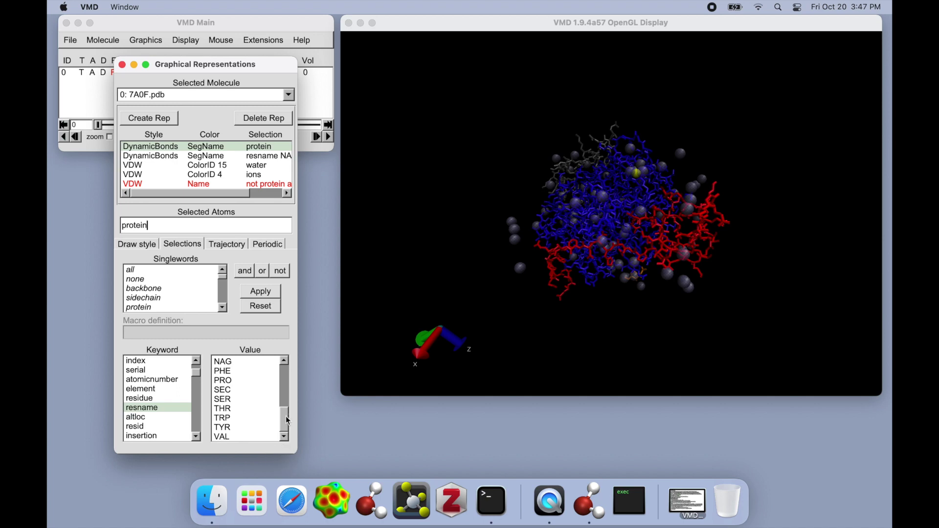
drag(288, 421, 285, 330)
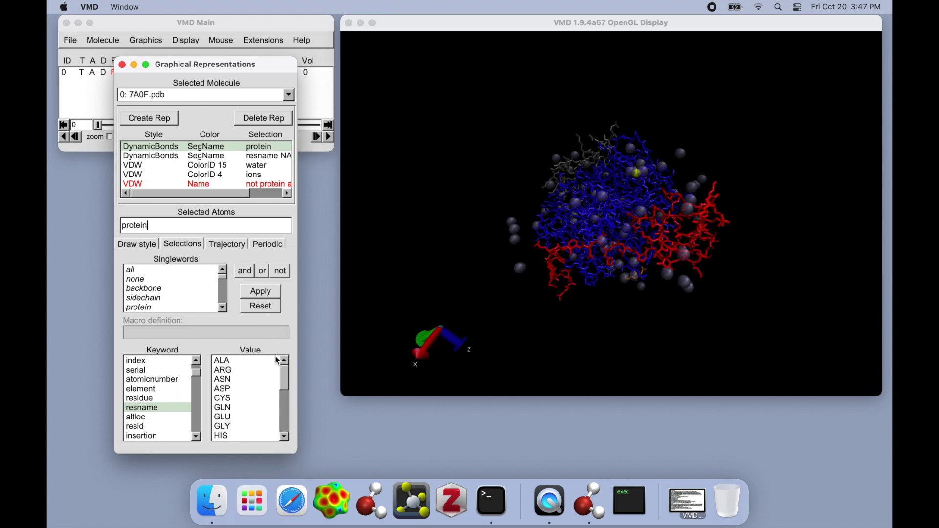
drag(278, 362, 275, 414)
click(230, 387)
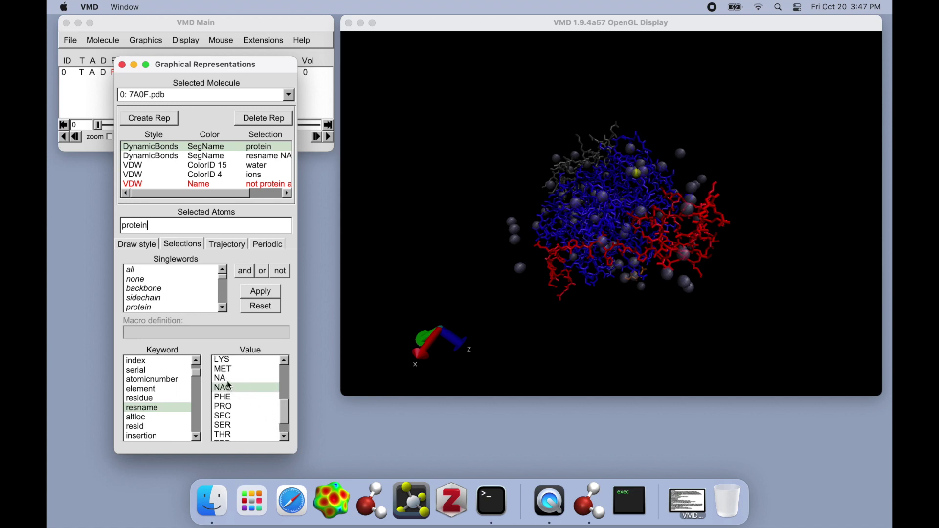
click(228, 381)
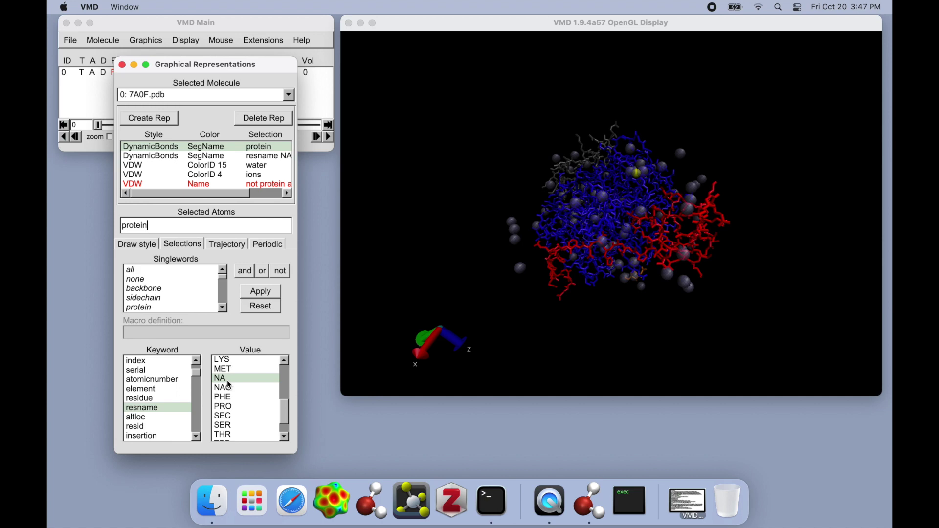
Look through the amino acid and water names among the resname values.
scroll(229, 385, up, 5)
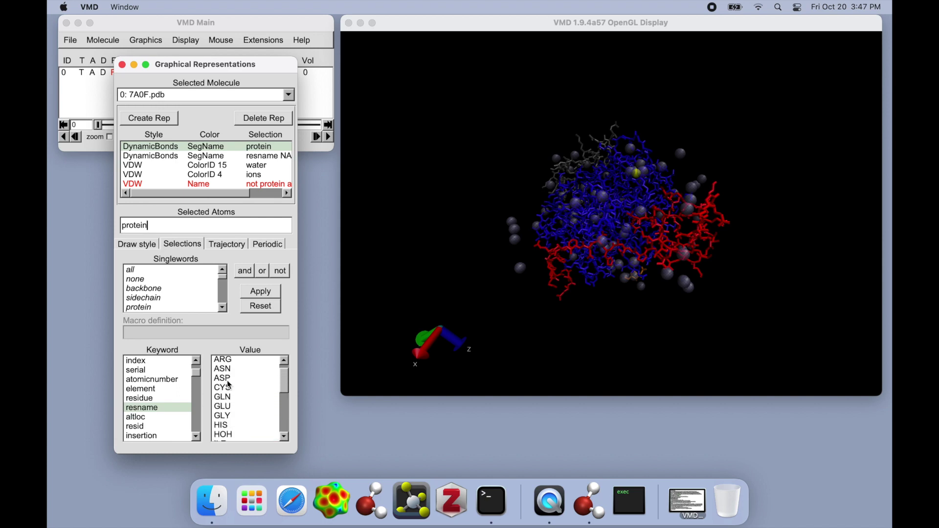
scroll(229, 385, down, 5)
scroll(229, 385, up, 6)
scroll(229, 385, left, 3)
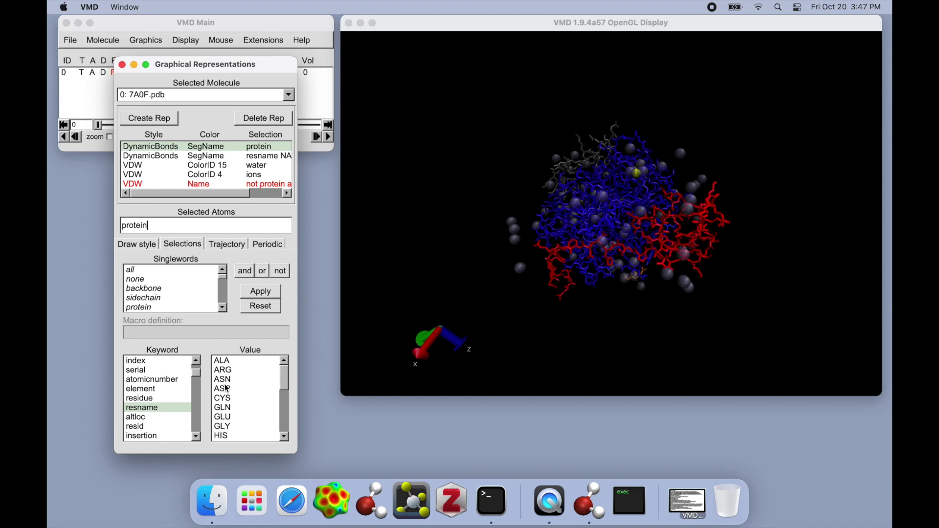
scroll(156, 424, up, 3)
List the values of the chain and segname selection keywords.
scroll(157, 424, down, 5)
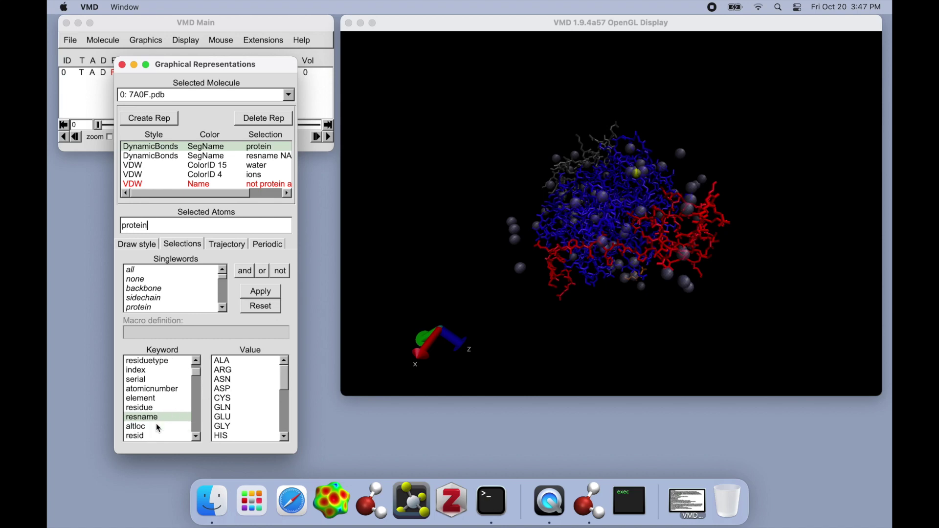
scroll(157, 424, right, 2)
scroll(154, 413, down, 2)
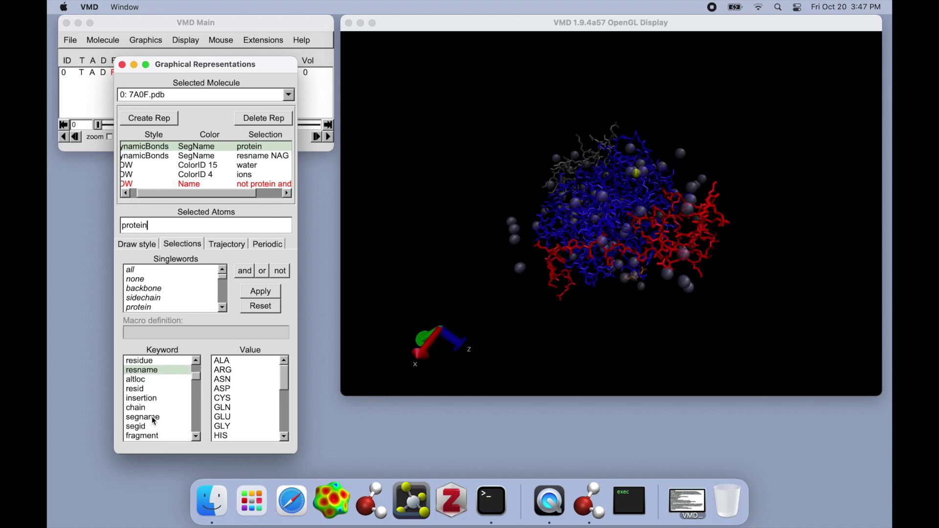
click(150, 409)
click(155, 420)
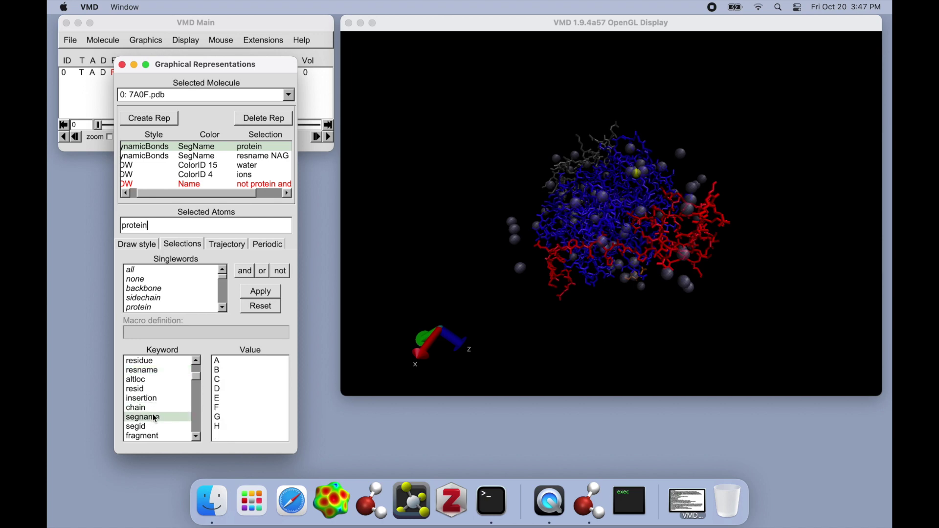
List the chain keyword's values and hide the ions, water, NAG and protein representations.
click(147, 408)
click(223, 361)
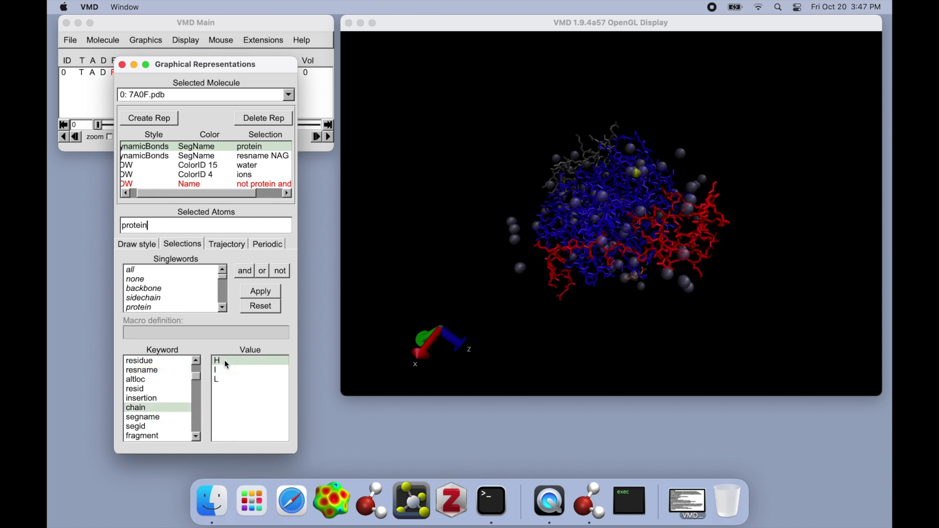
scroll(248, 191, right, 2)
scroll(248, 191, left, 4)
click(207, 175)
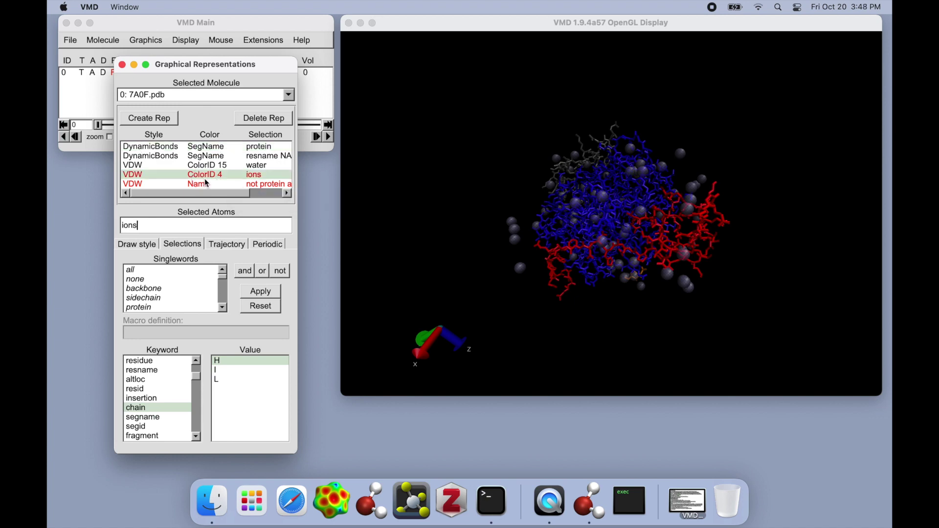
double_click(207, 165)
double_click(205, 156)
double_click(205, 147)
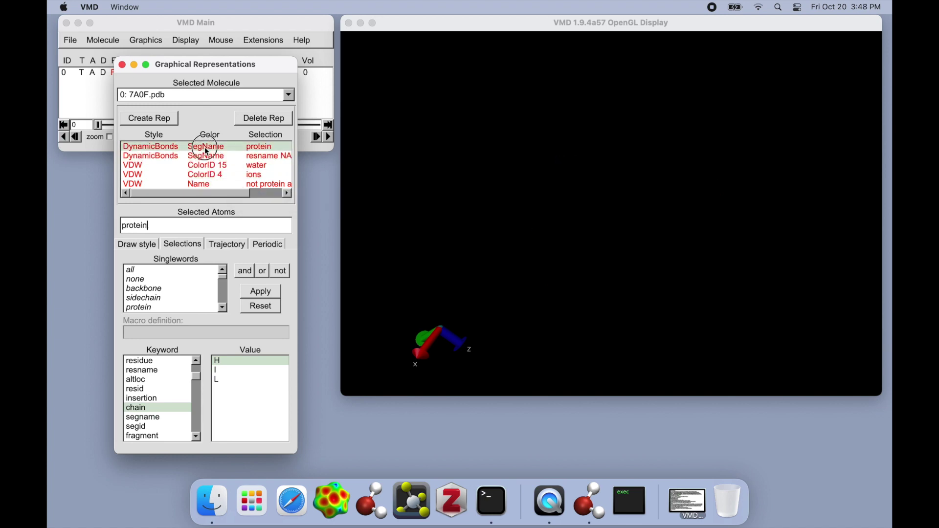
Create another VDW representation and set its atom selection to chain H.
click(203, 175)
click(202, 184)
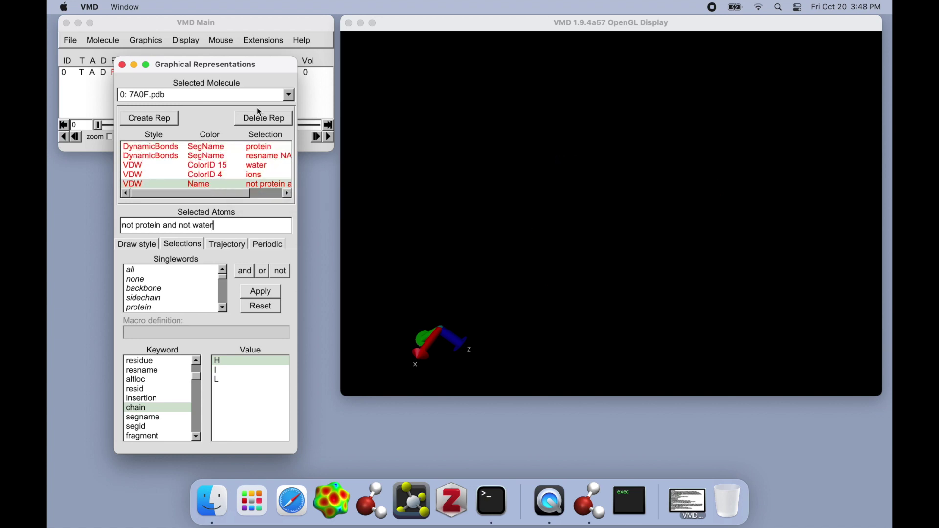
click(159, 123)
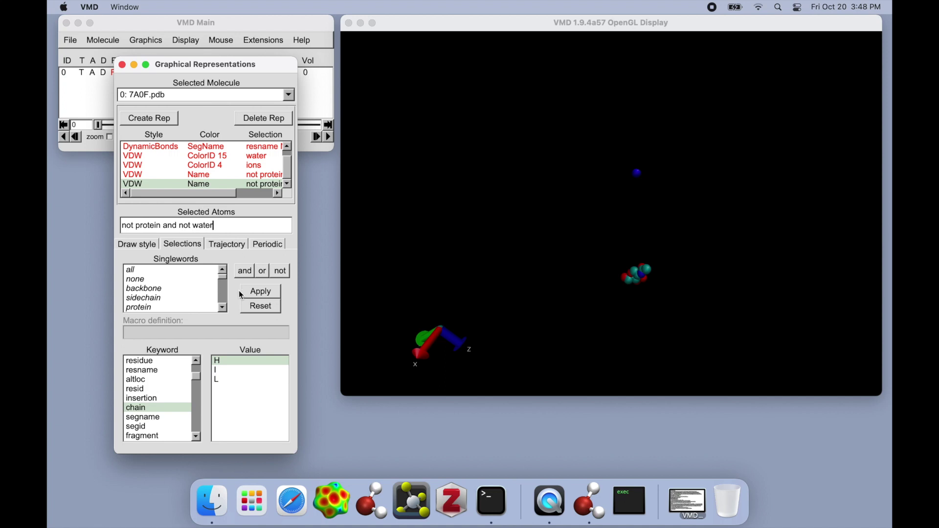
double_click(228, 360)
key(BackSpace)
key(BackSpace)
key(BackSpace)
key(BackSpace)
key(BackSpace)
key(BackSpace)
key(BackSpace)
key(BackSpace)
key(BackSpace)
key(BackSpace)
key(BackSpace)
key(BackSpace)
key(BackSpace)
key(BackSpace)
key(BackSpace)
key(BackSpace)
key(BackSpace)
key(BackSpace)
key(BackSpace)
key(BackSpace)
double_click(146, 408)
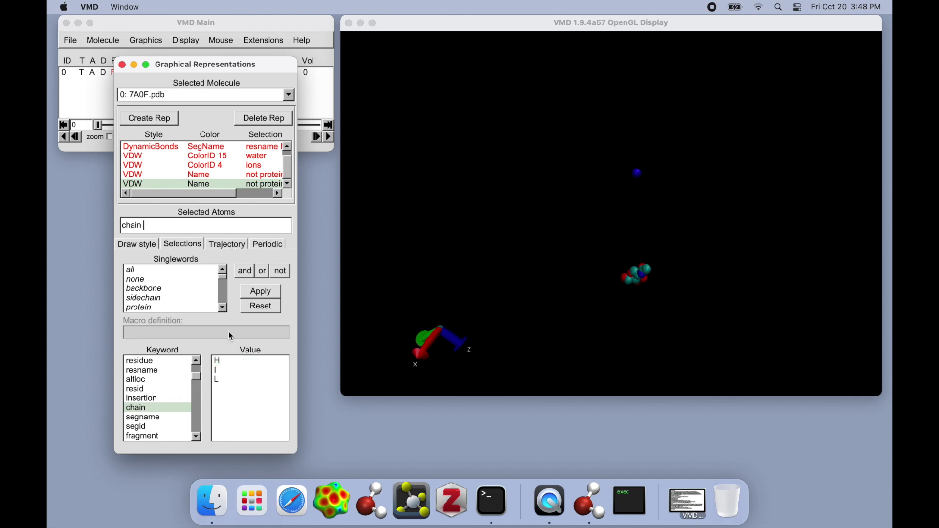
double_click(224, 361)
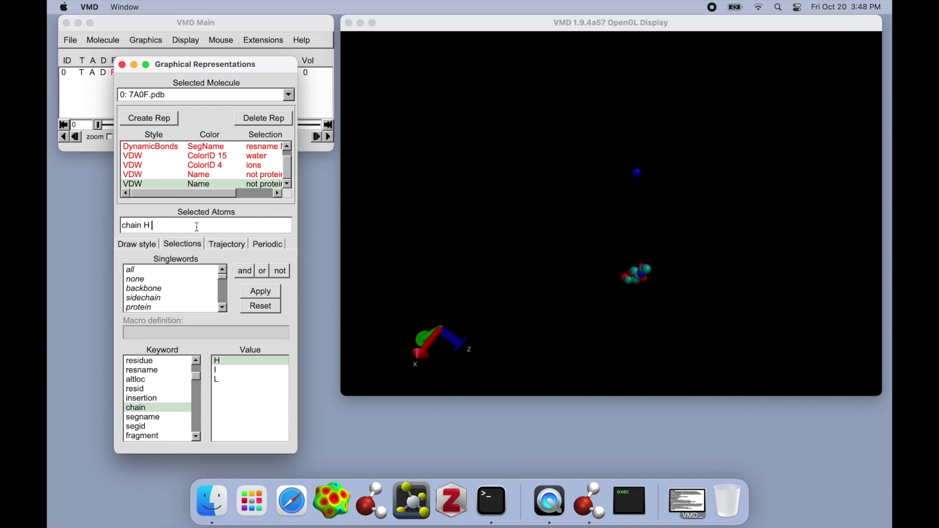
key(Return)
Change the chain H representation's drawing method to NewCartoon and inspect the fold from another angle.
drag(503, 221, 443, 177)
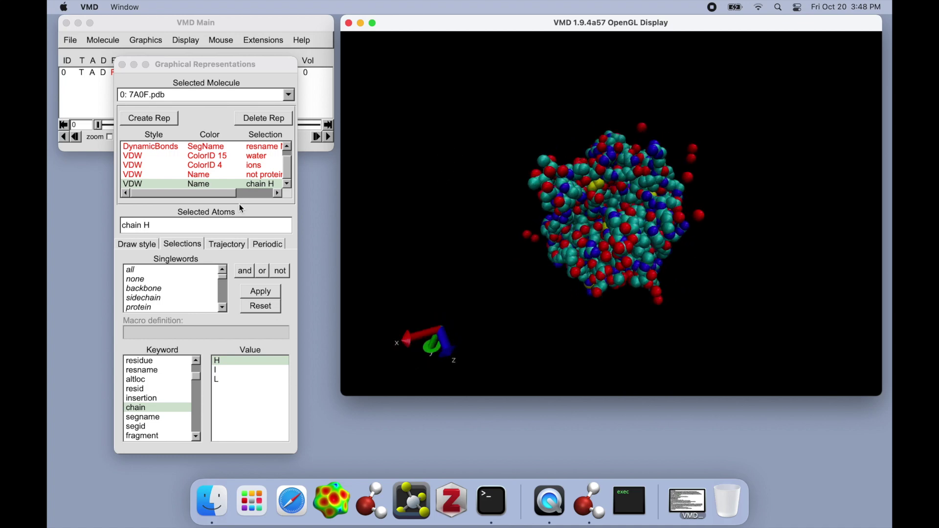
click(137, 244)
click(172, 300)
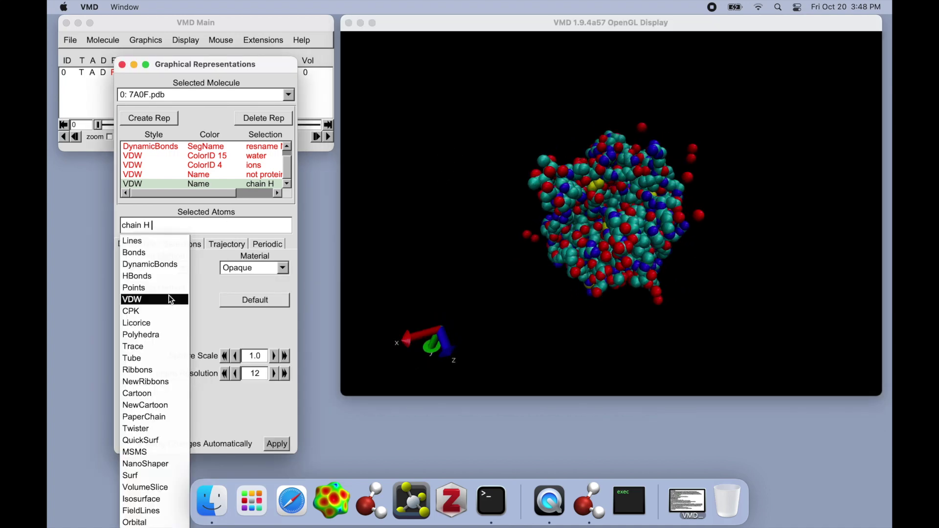
click(165, 406)
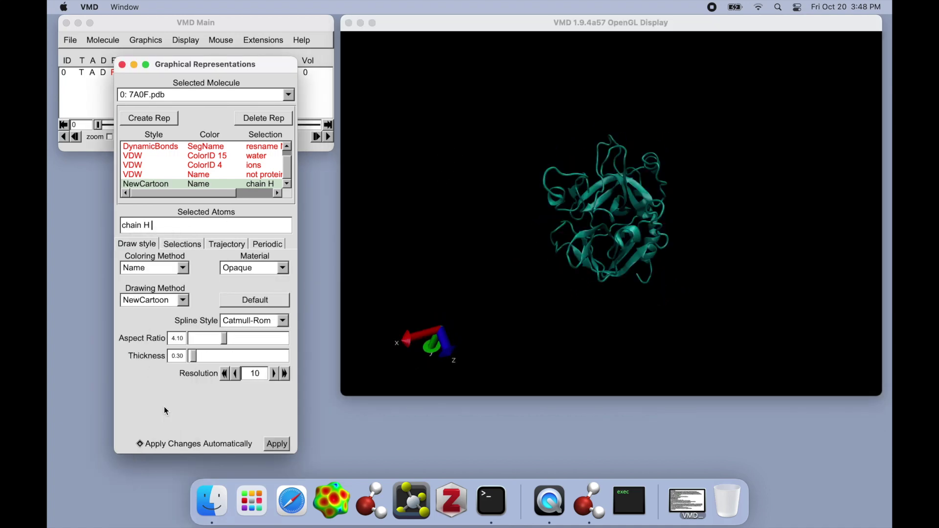
click(492, 283)
mouse_move(492, 283)
mouse_down()
mouse_move(480, 267)
mouse_move(484, 279)
mouse_up()
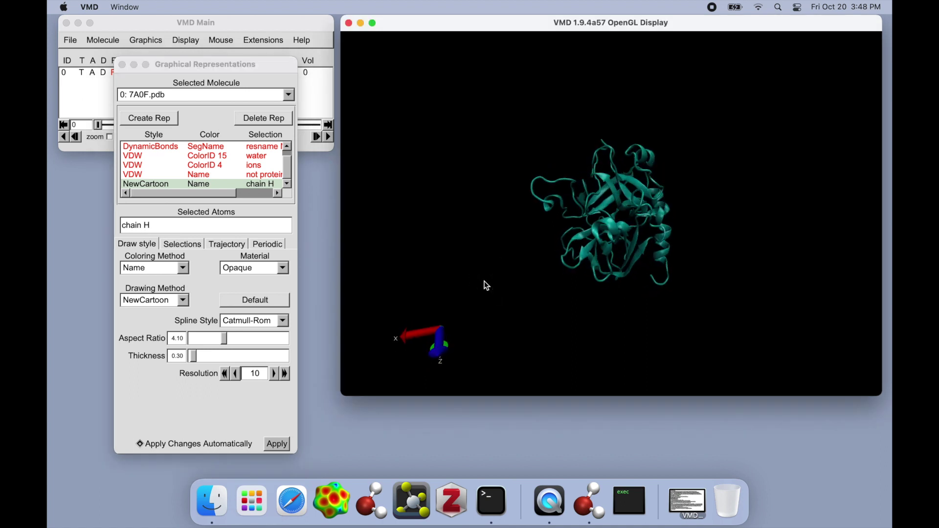
Try ColorID coloring on the chain H cartoon, and set its coloring method to Chain.
click(184, 244)
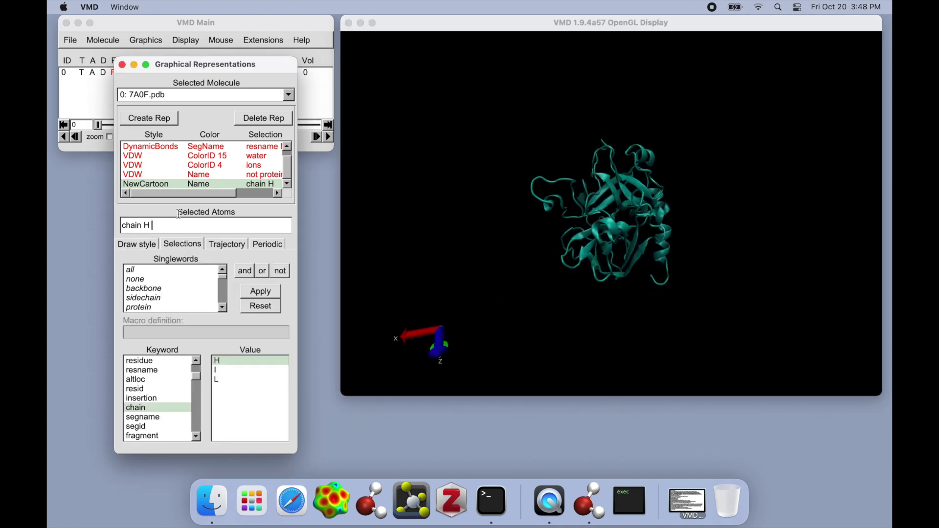
click(139, 244)
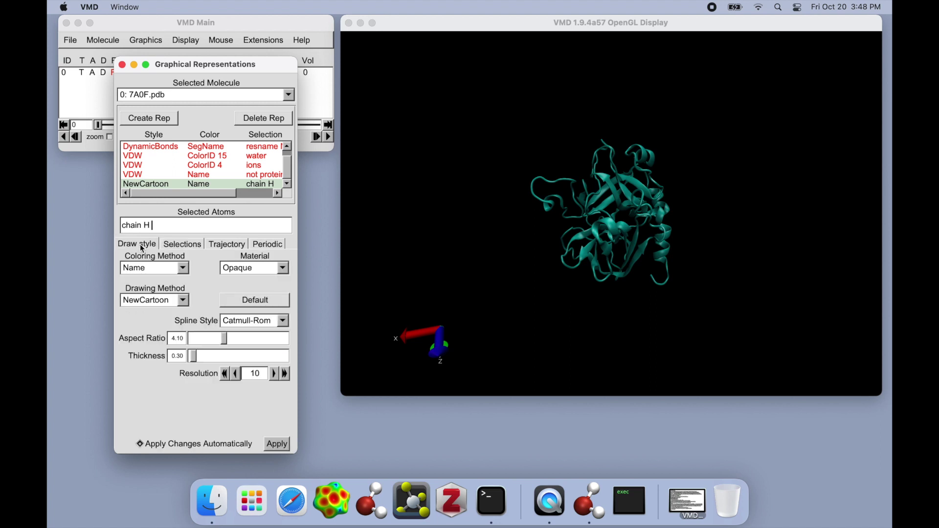
click(177, 245)
click(137, 244)
click(181, 269)
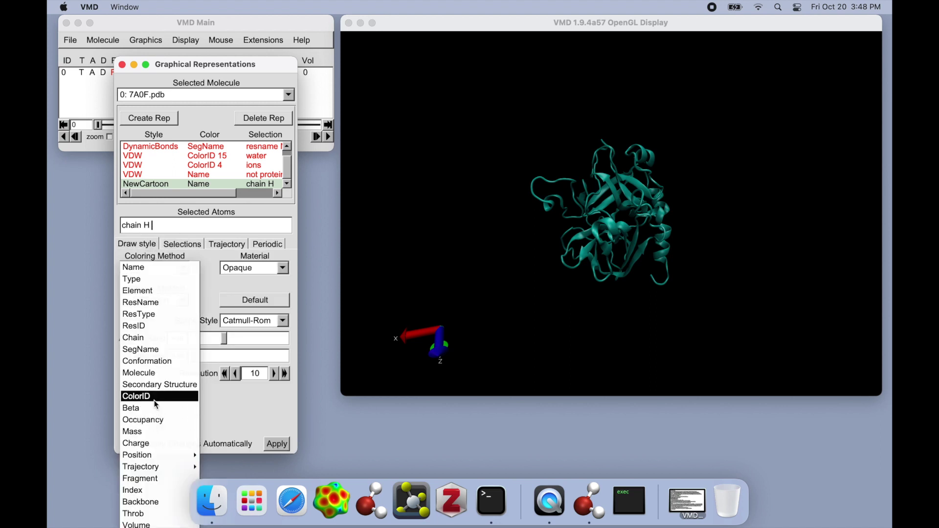
click(154, 397)
click(182, 268)
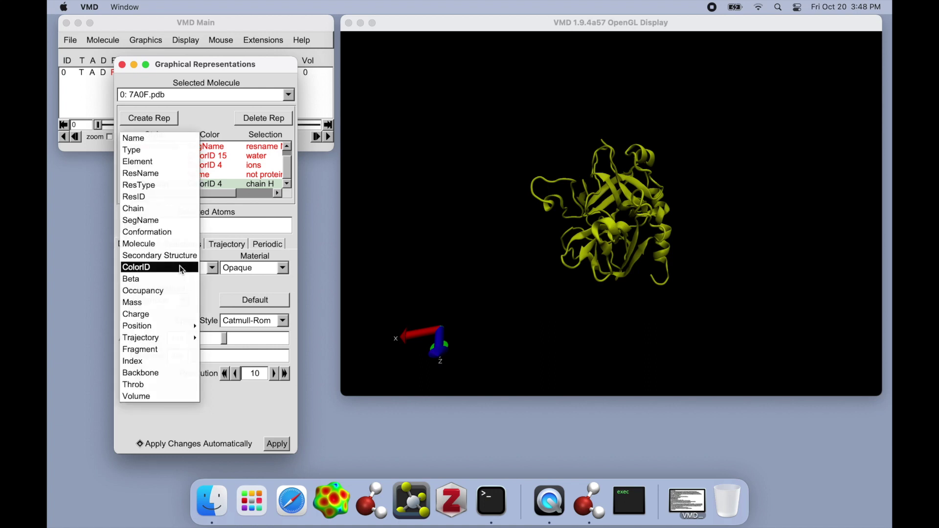
click(146, 208)
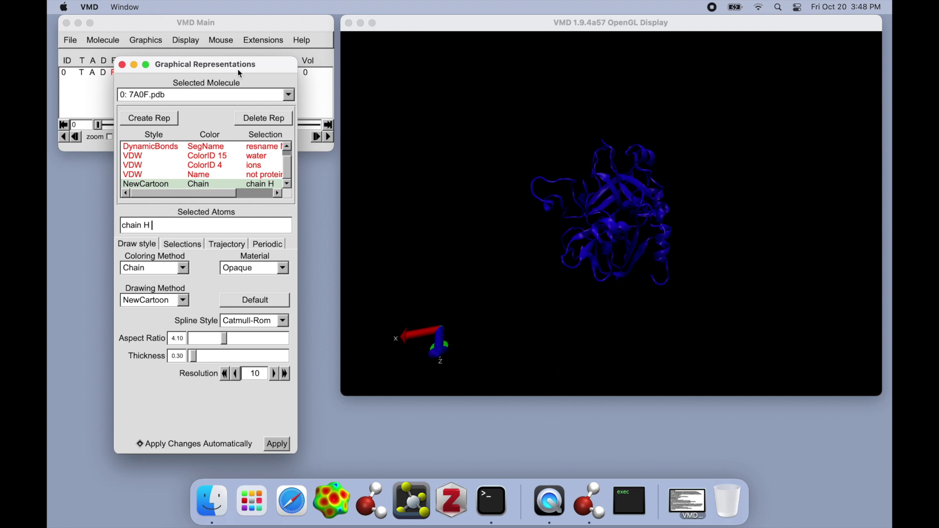
Add a second NewCartoon representation colored by Chain, with the atom selection set to chain I.
click(166, 122)
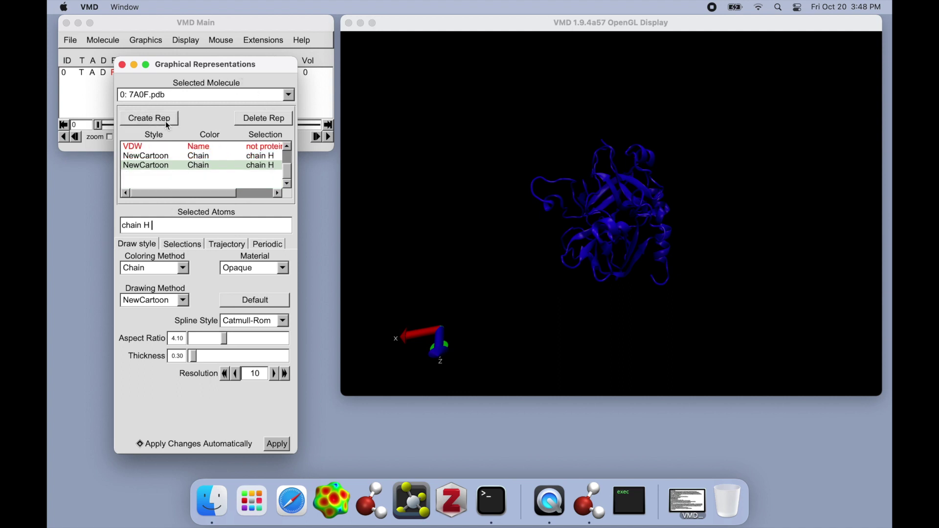
click(189, 244)
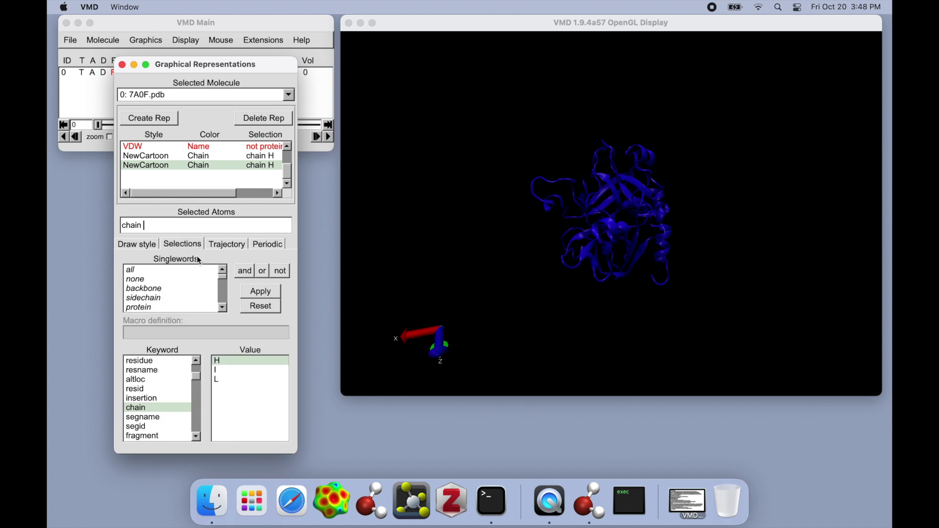
click(215, 371)
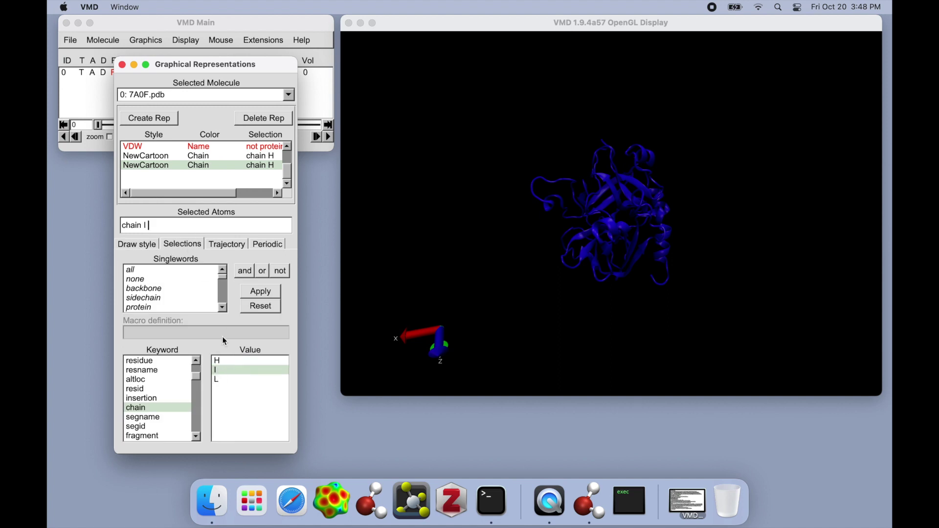
click(155, 245)
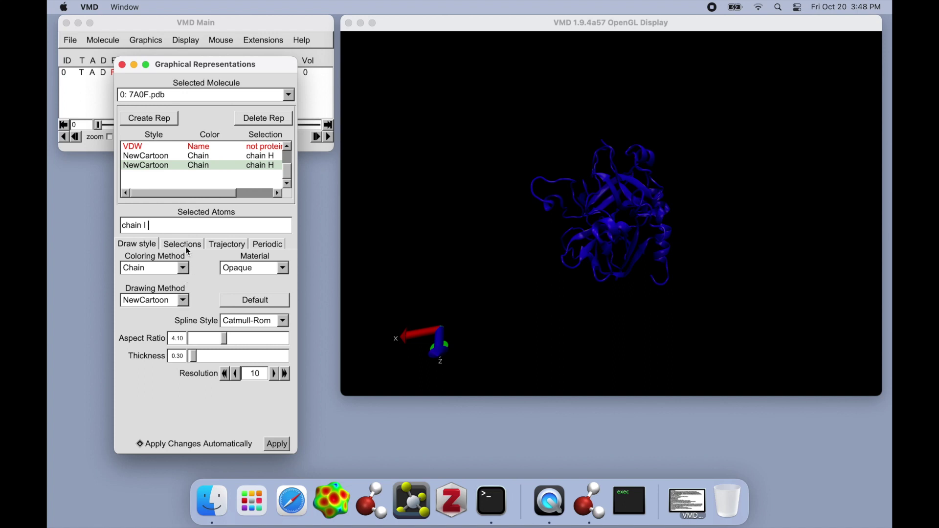
key(Return)
drag(465, 186, 479, 165)
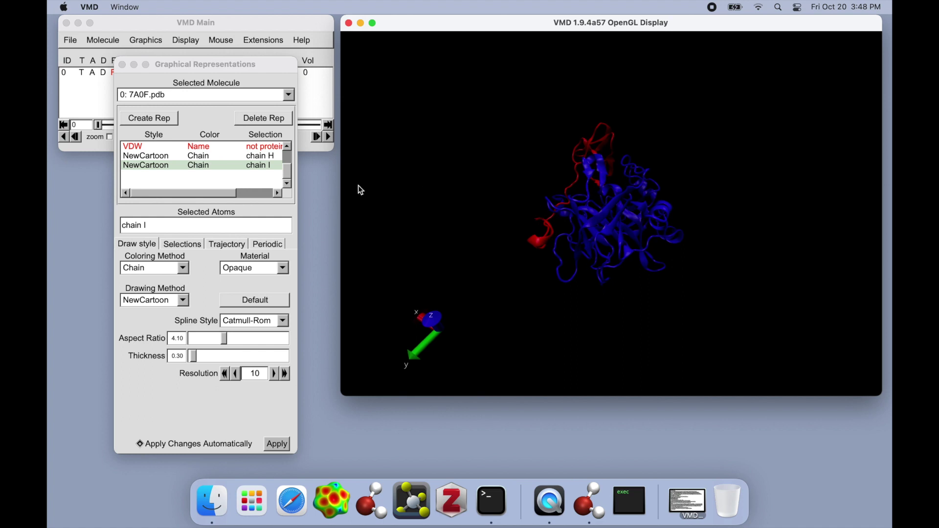
Compare the values of the chain, segname and segid keywords, and go through the segname values D to H.
click(191, 252)
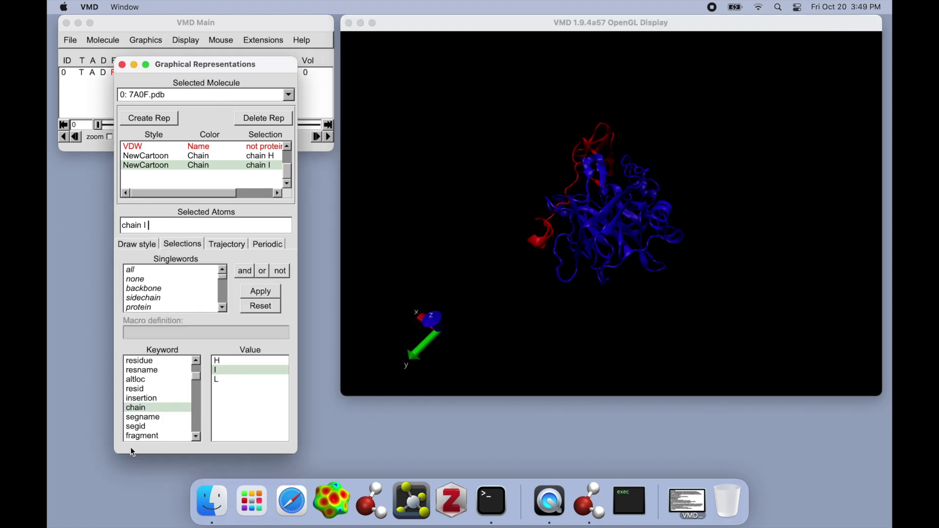
click(144, 418)
click(142, 409)
click(145, 418)
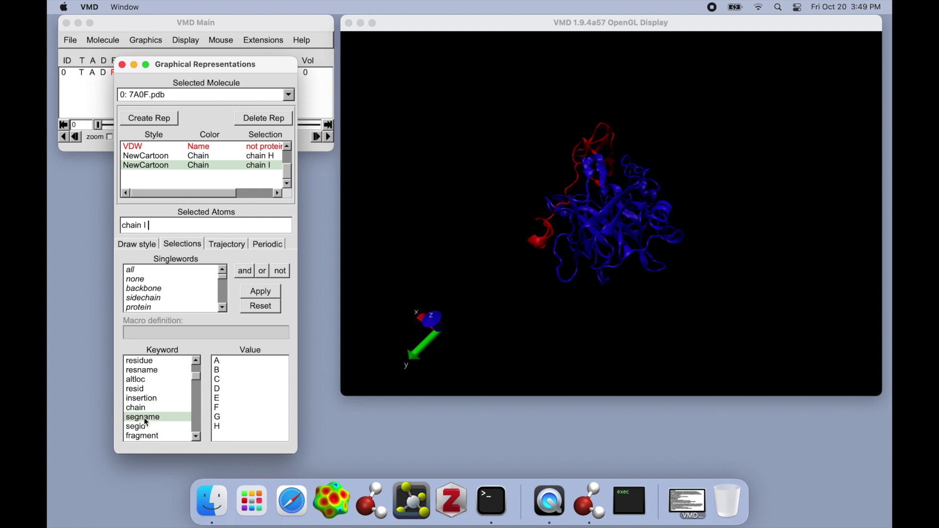
click(146, 426)
click(147, 419)
click(147, 409)
click(148, 417)
click(147, 409)
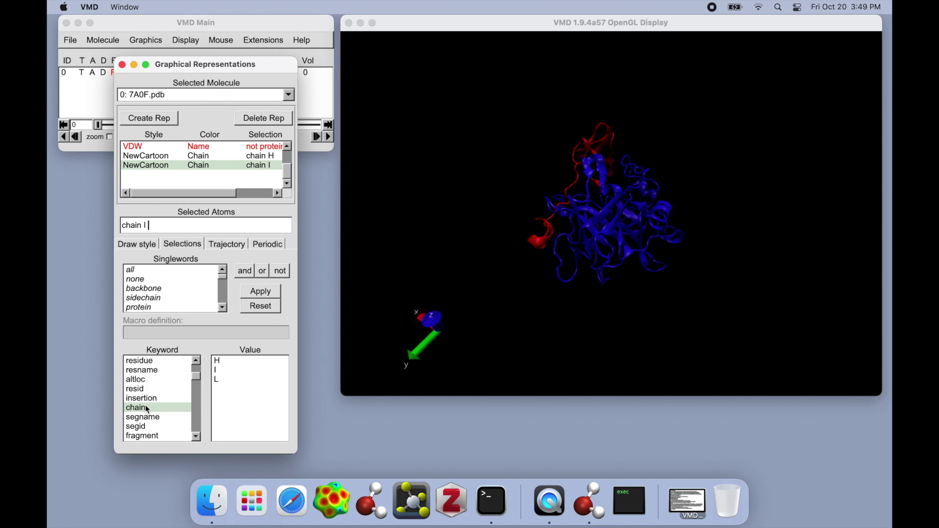
click(146, 419)
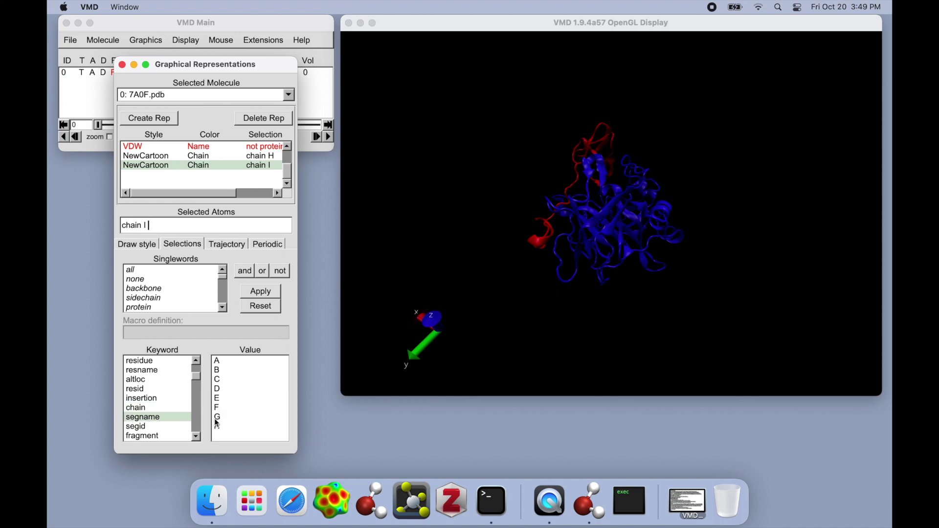
click(225, 391)
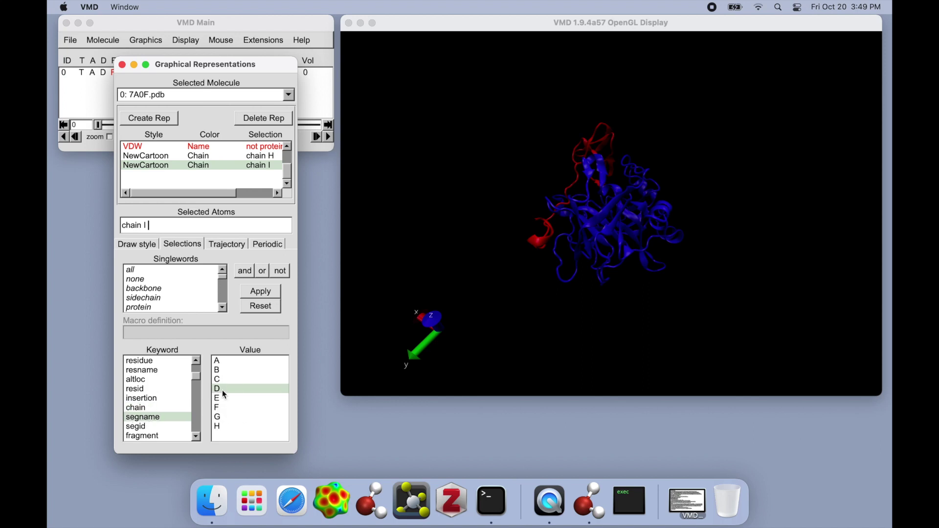
click(222, 400)
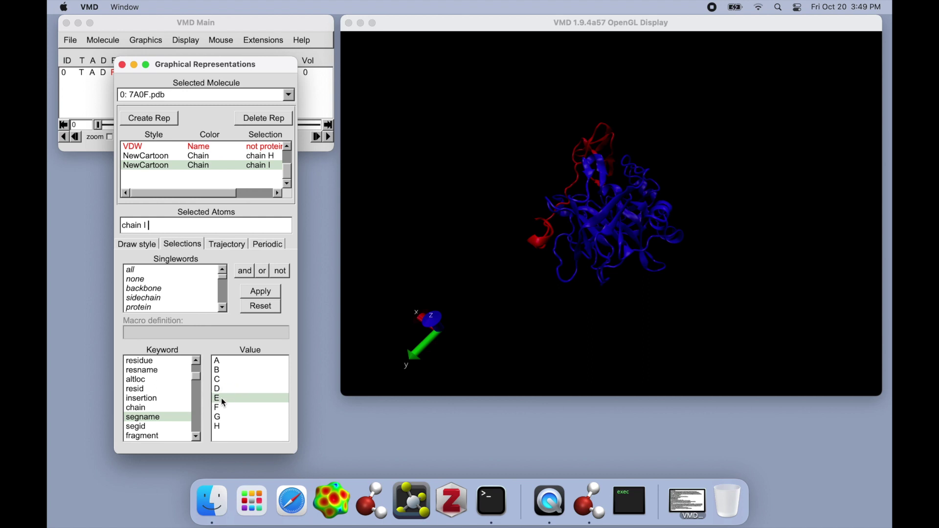
drag(219, 407, 224, 443)
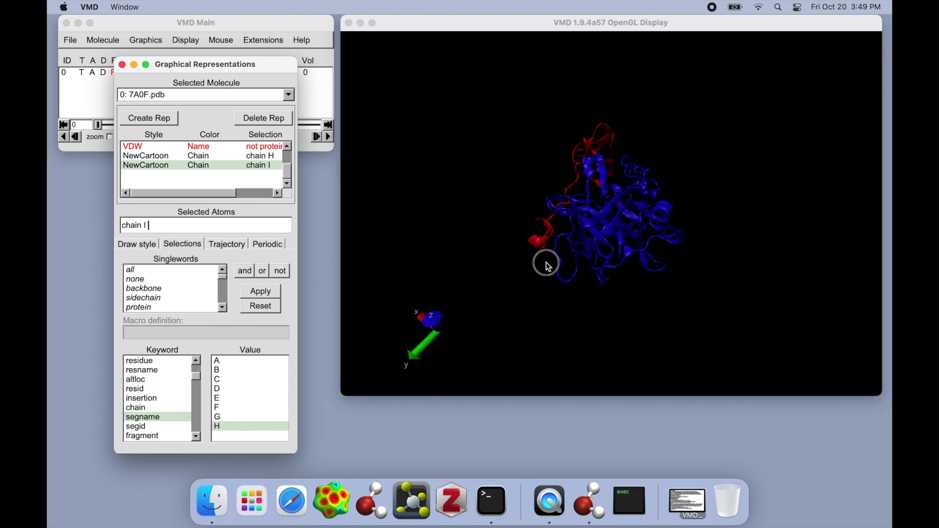
Delete the chain I and chain H cartoon representations.
drag(548, 262, 564, 348)
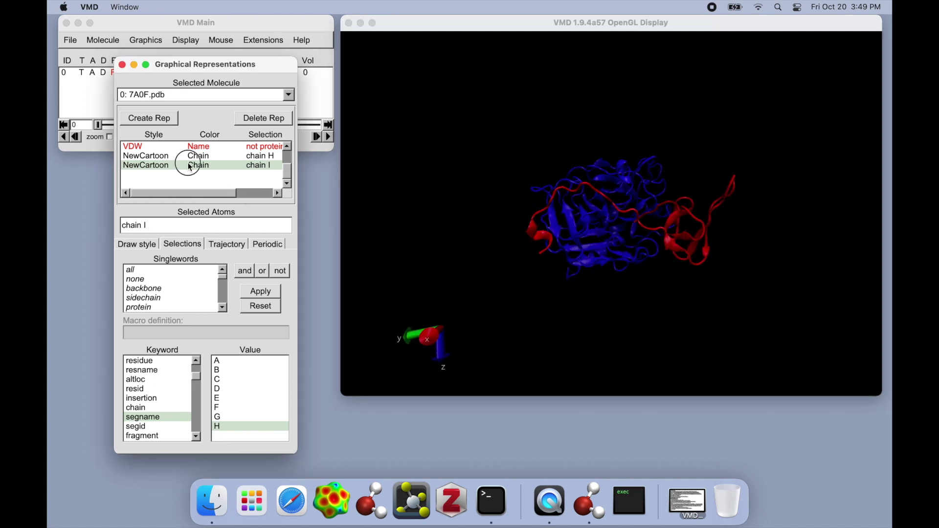
double_click(191, 166)
click(193, 156)
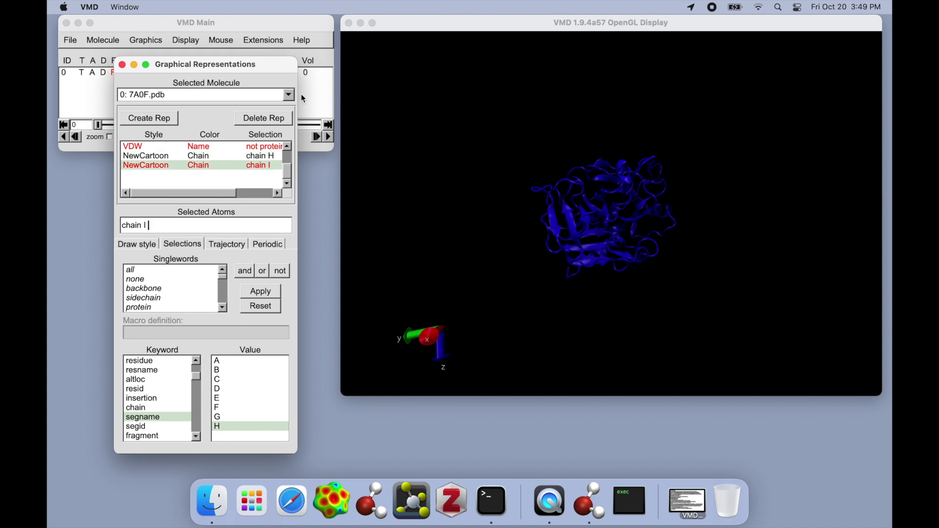
click(273, 121)
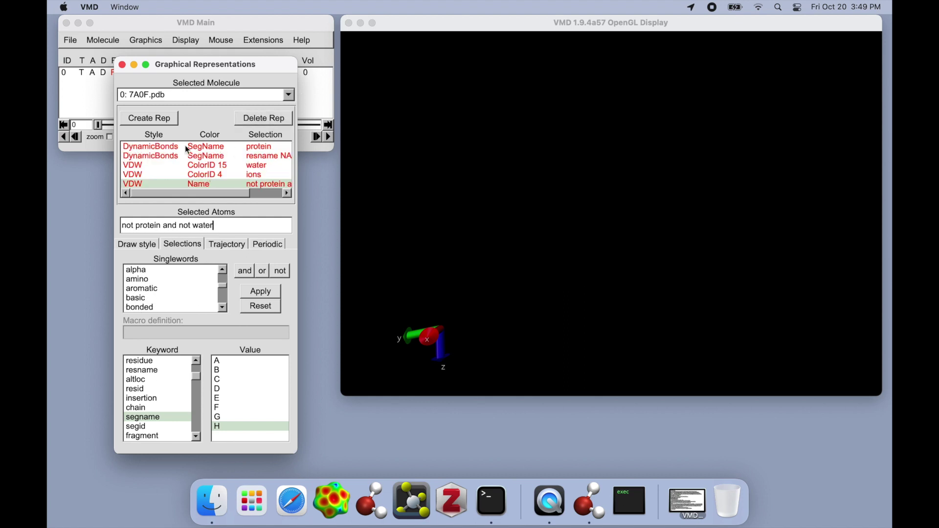
Show the protein, NAG, water and ions representations again and inspect the whole structure from several angles.
double_click(177, 156)
double_click(178, 147)
double_click(178, 165)
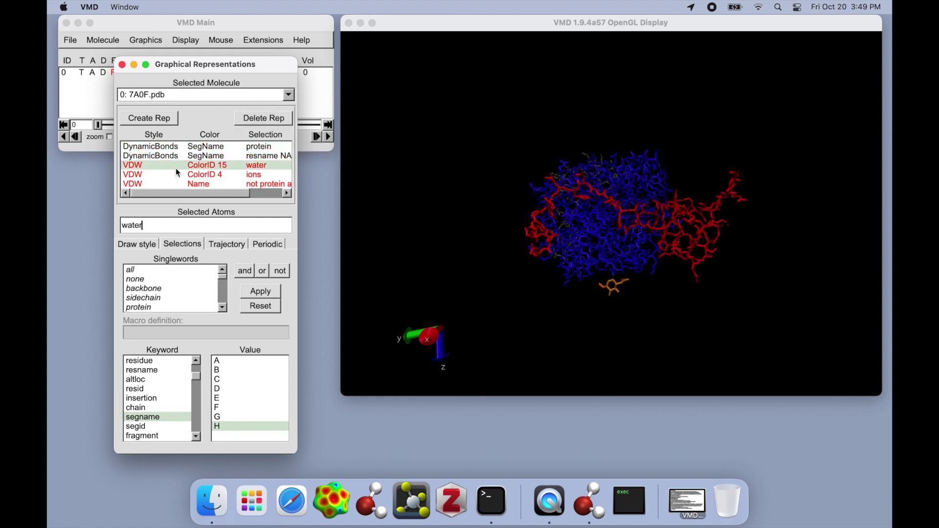
double_click(177, 175)
click(178, 186)
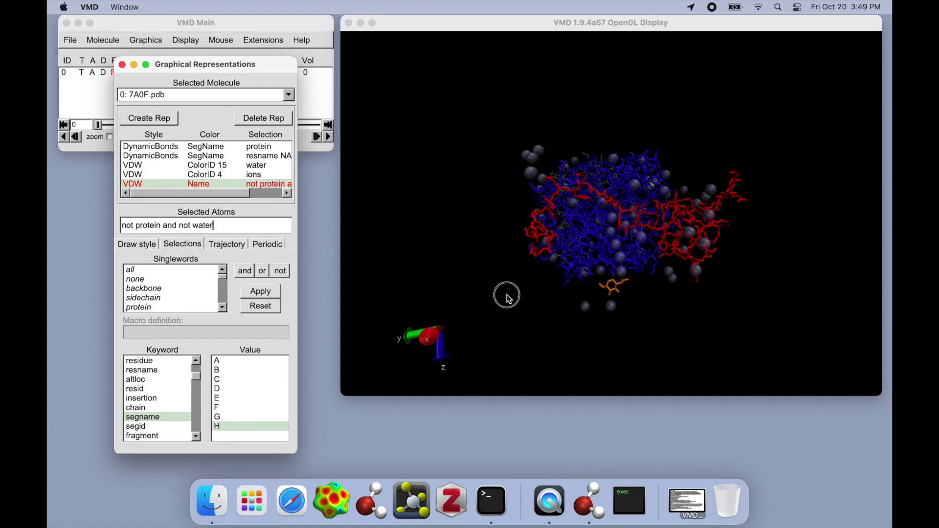
drag(506, 294, 543, 149)
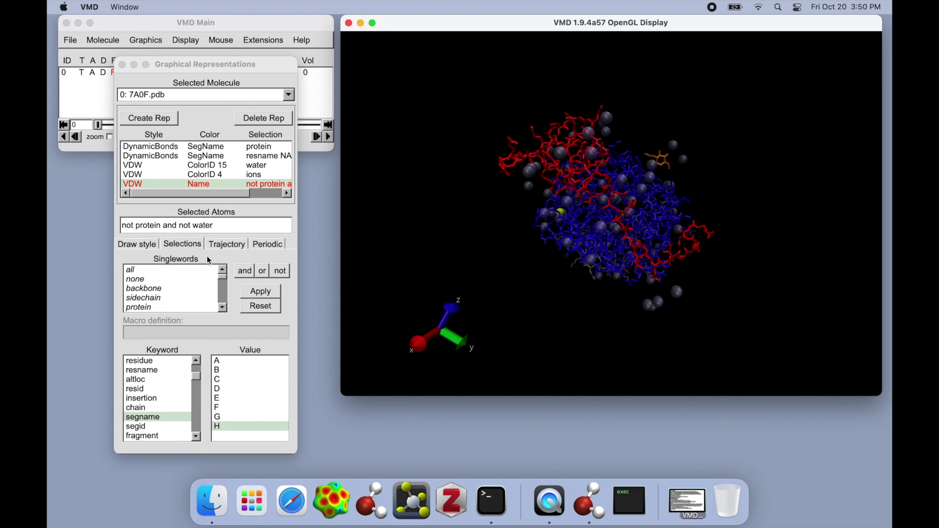
Look at the trajectory and drawing style settings of the "not protein and not water" representation.
click(227, 244)
click(147, 244)
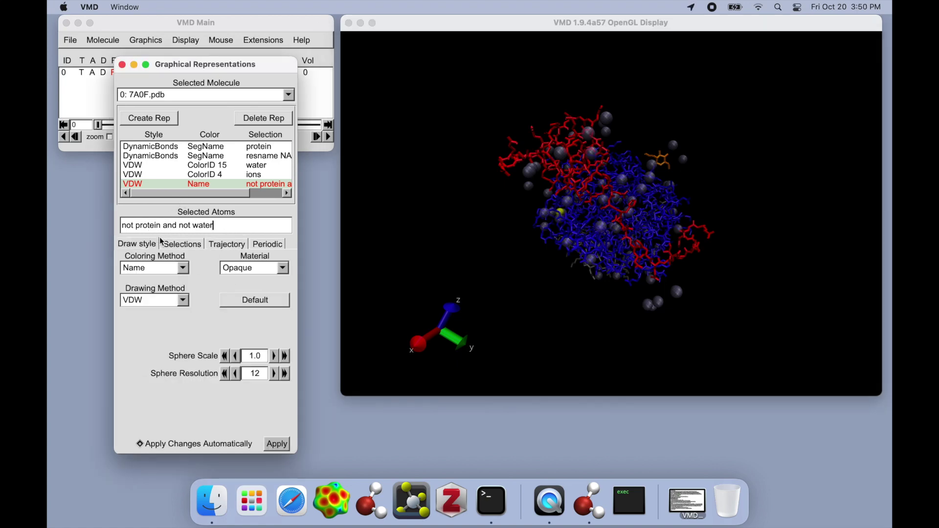
Inspect the structure from another angle and check the drawing settings of the water, NAG and protein representations.
scroll(453, 234, up, 3)
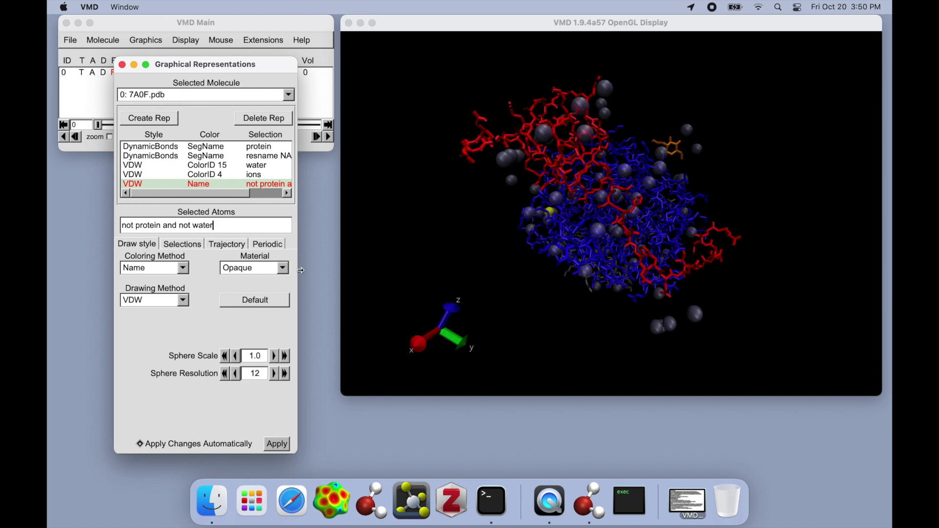
drag(445, 287, 339, 295)
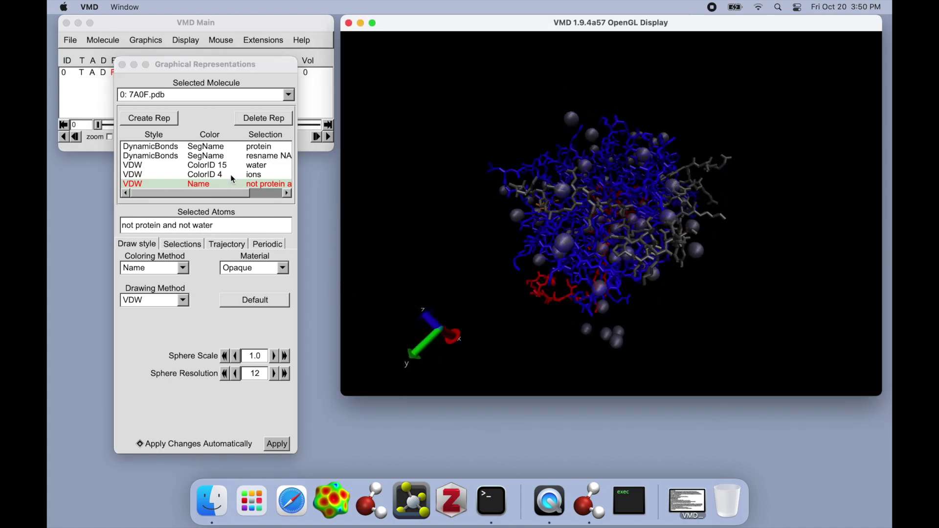
click(226, 167)
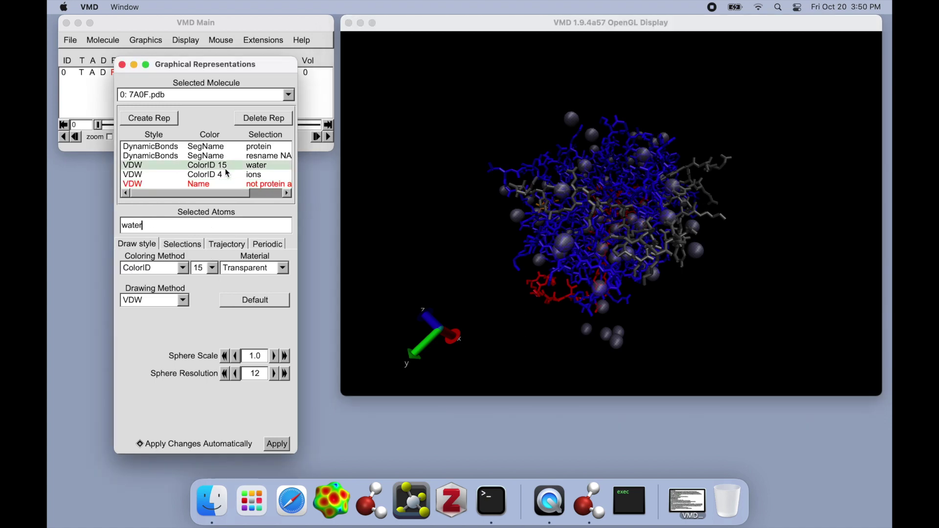
click(196, 159)
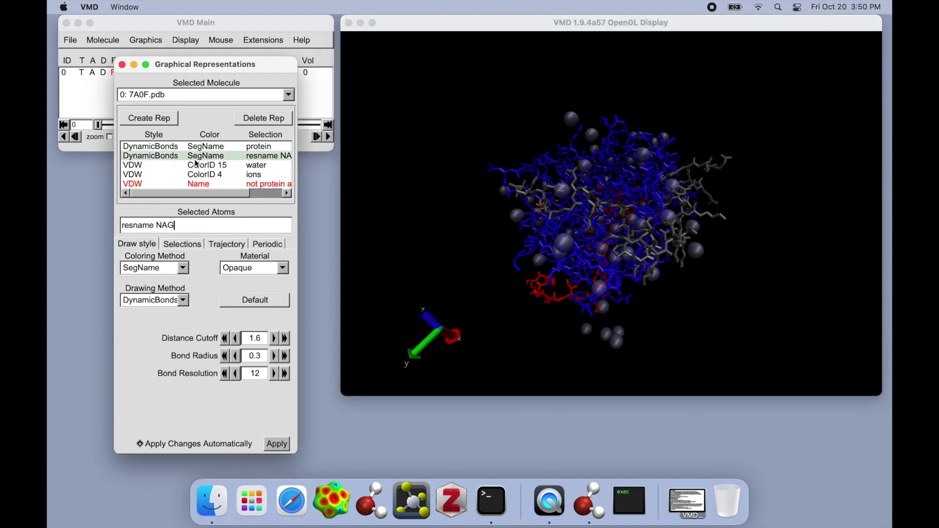
click(189, 151)
click(190, 157)
click(182, 151)
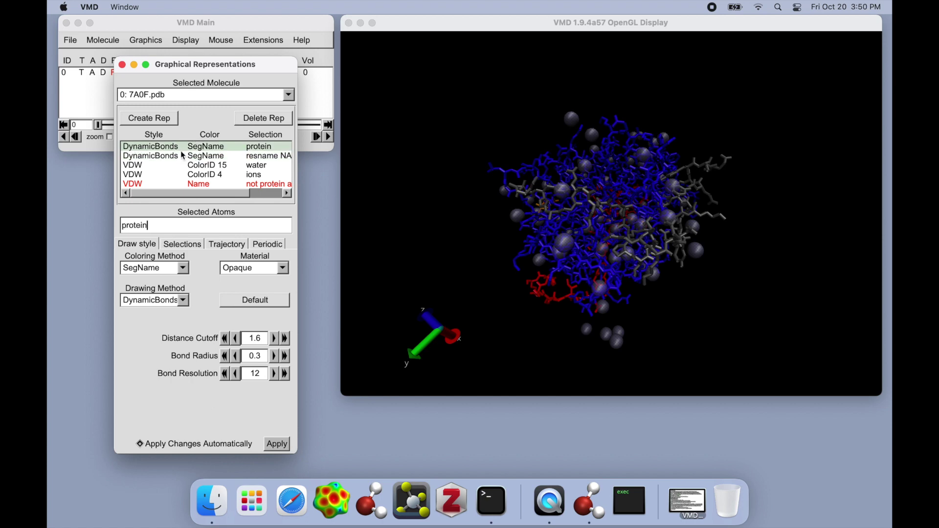
click(188, 272)
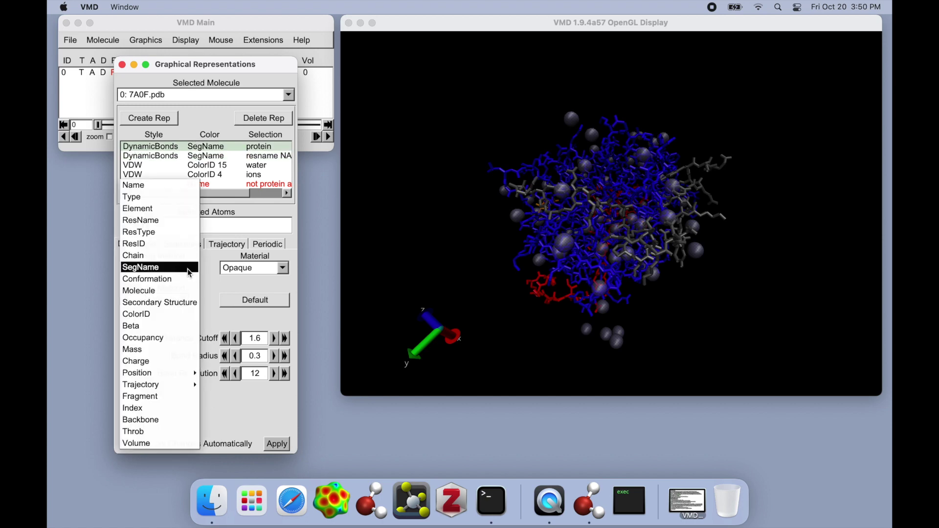
click(190, 273)
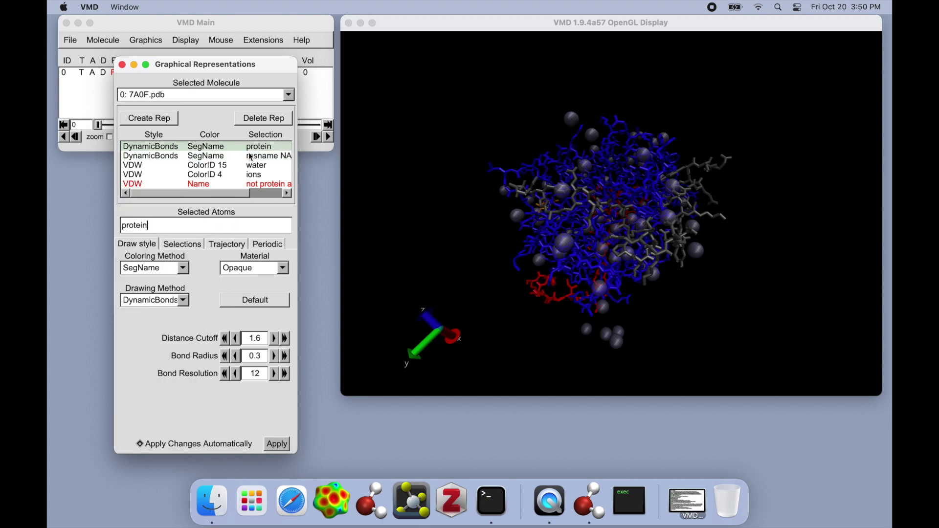
Hide the protein and water representations, keeping the NAG and ions representations shown.
double_click(231, 148)
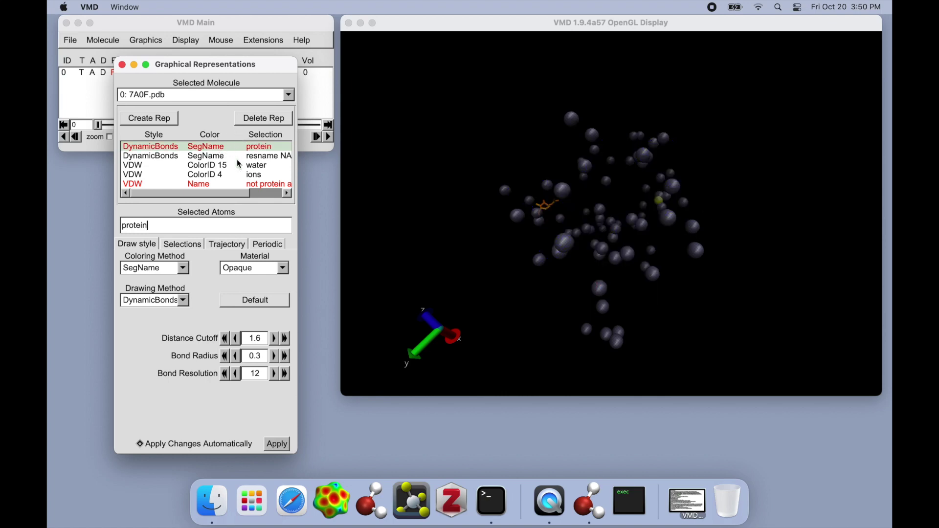
scroll(202, 173, right, 3)
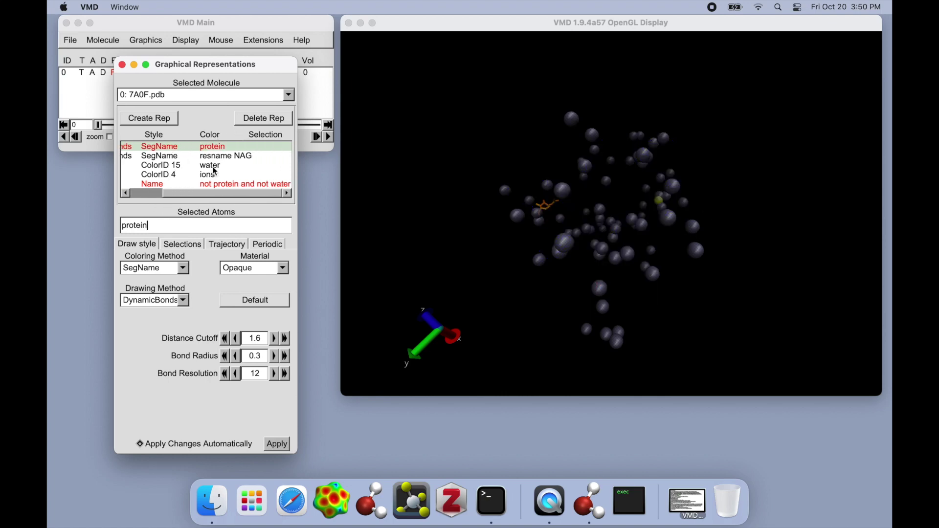
scroll(201, 174, left, 3)
click(199, 177)
double_click(198, 167)
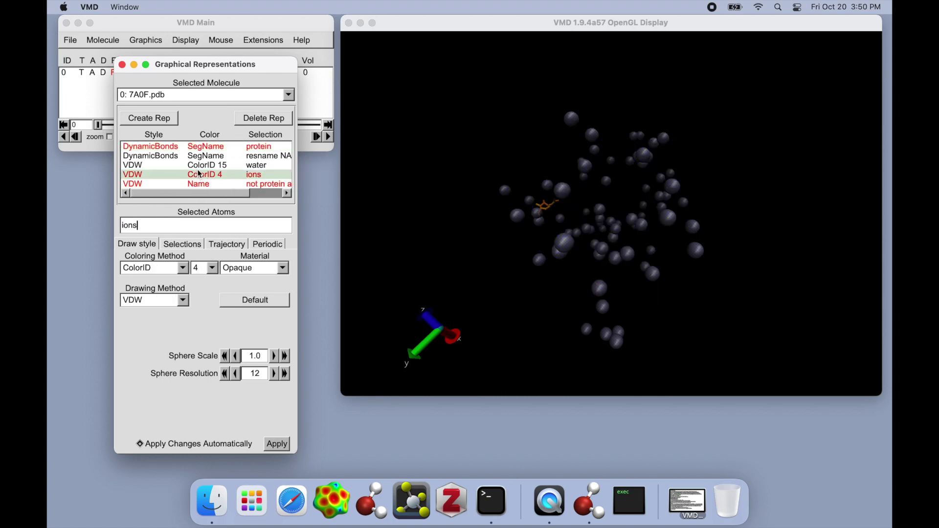
click(198, 175)
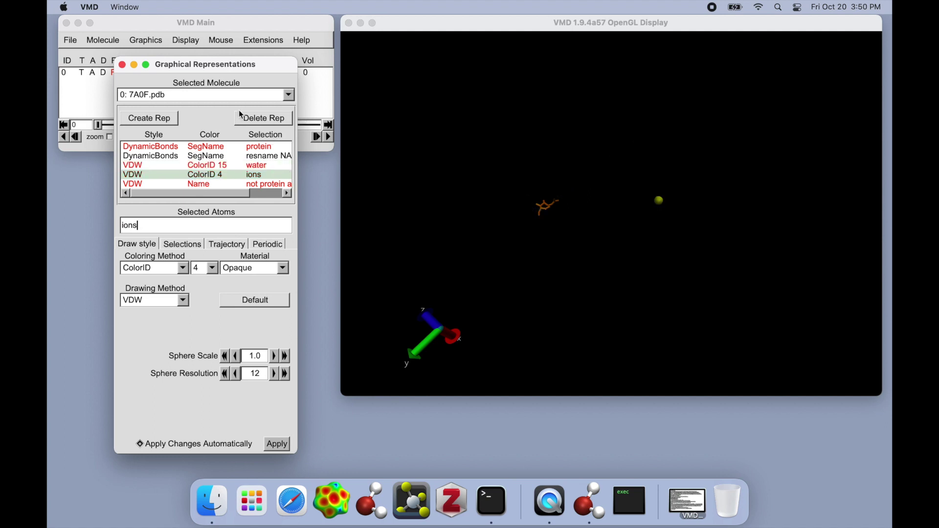
Create a new representation from the protein one and set its coloring method to ColorID.
click(210, 148)
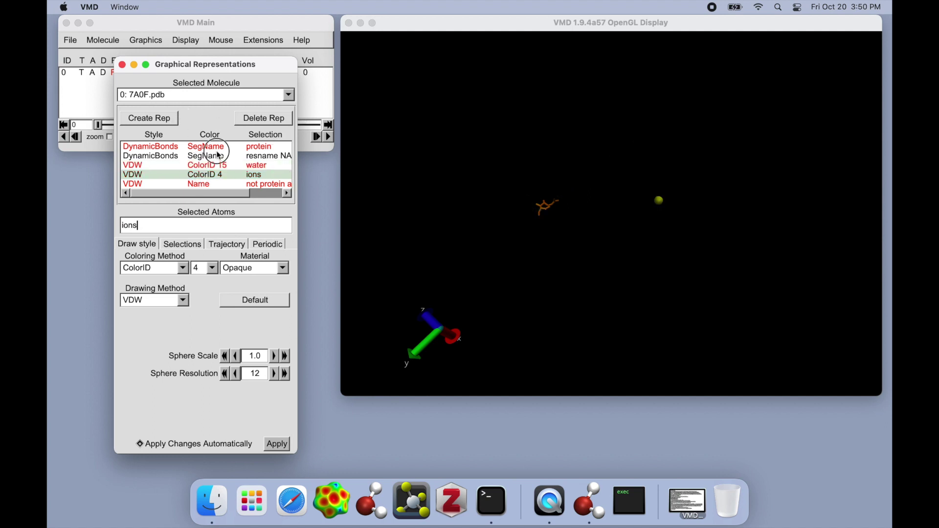
click(155, 122)
click(174, 269)
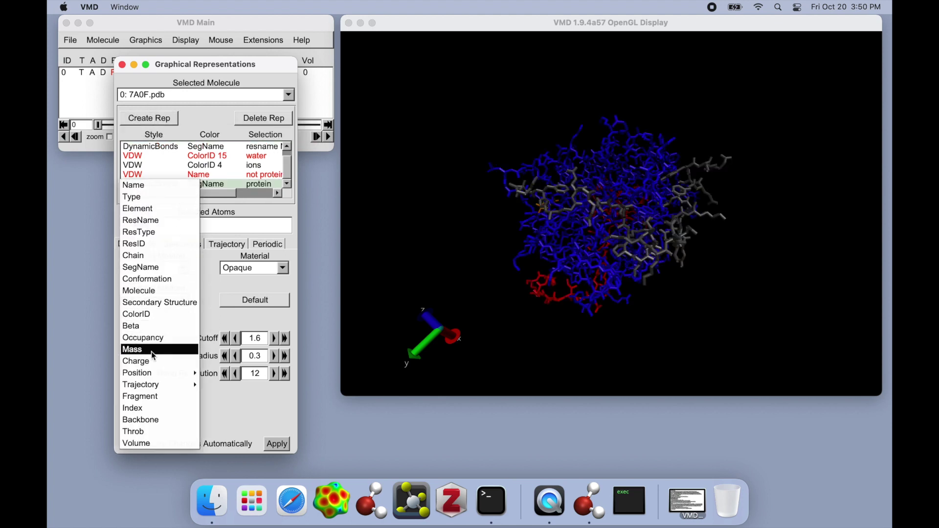
click(150, 314)
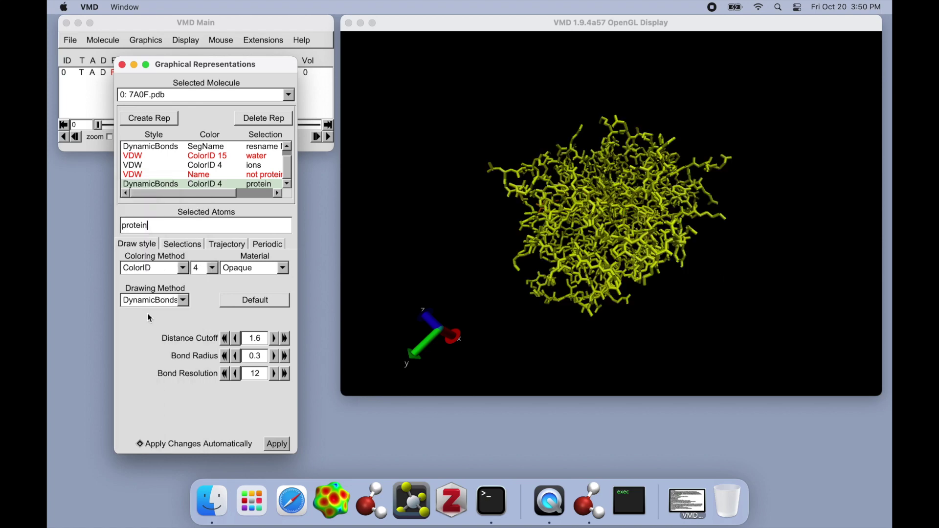
Try the atom selection "chain A" for the new representation.
double_click(177, 224)
text(chain A)
key(Return)
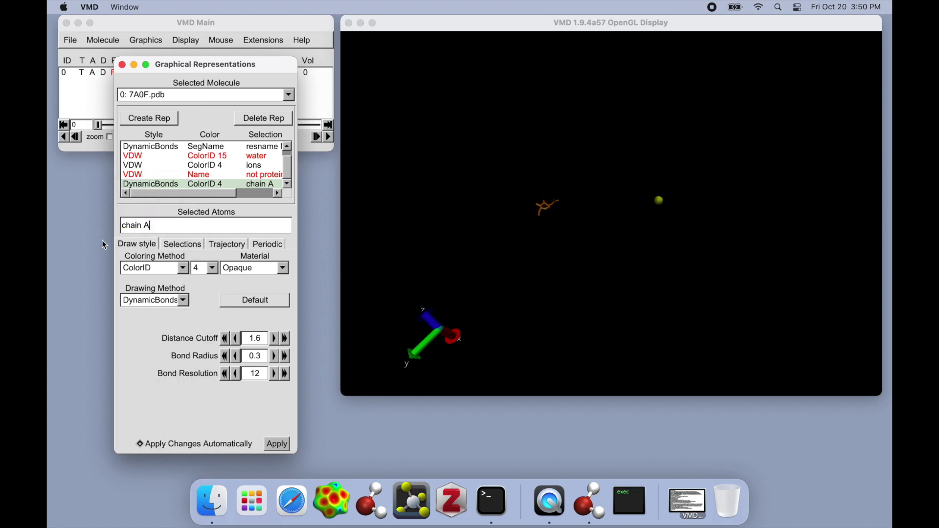
click(213, 269)
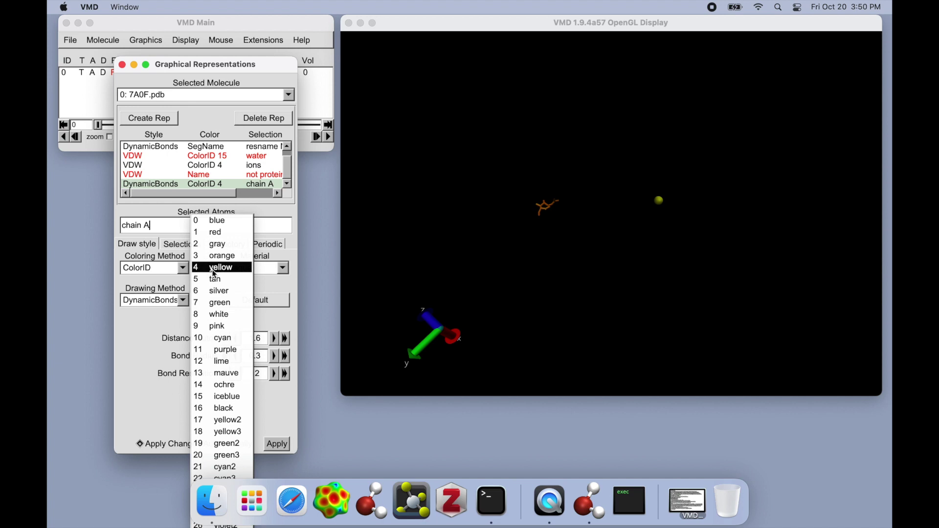
click(154, 223)
Set the new representation's atom selection to "chain H" and its color to ColorID 29 (red2).
key(BackSpace)
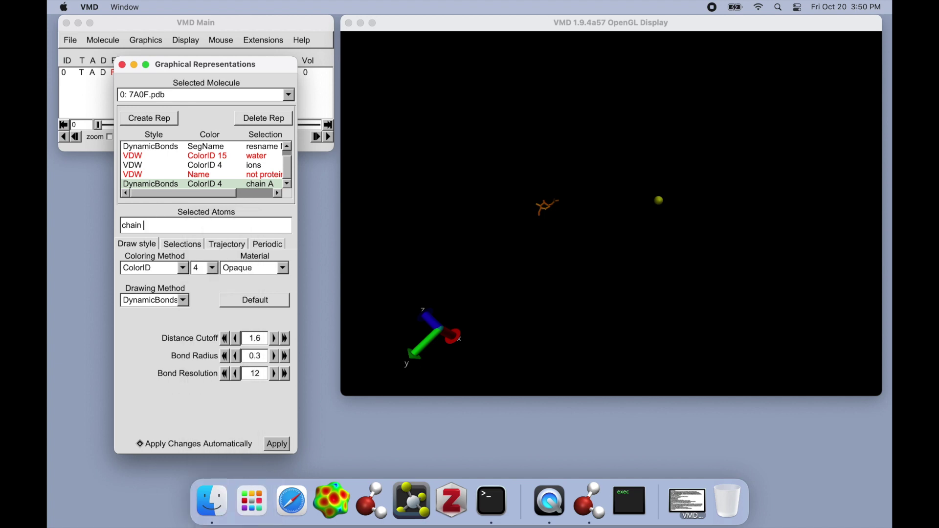
text(H)
key(Return)
click(205, 269)
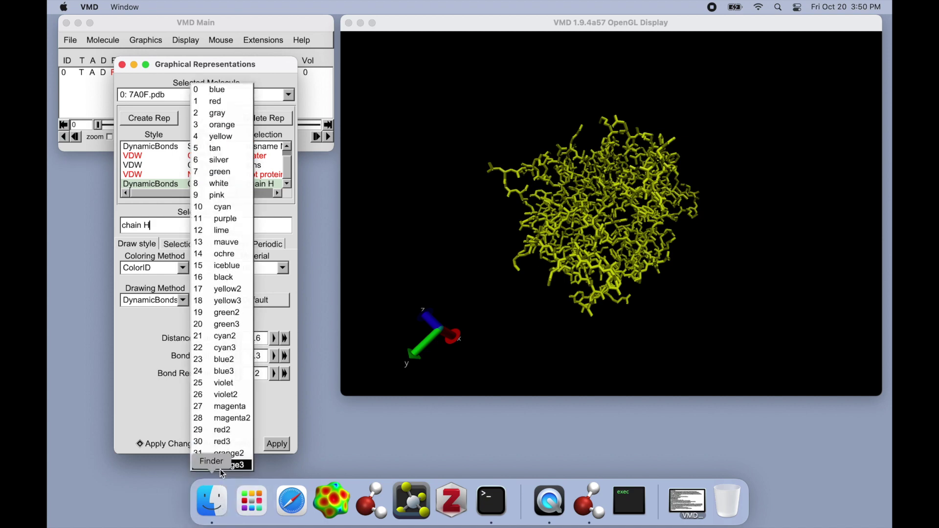
click(222, 425)
Temporarily show the "not protein and not water" representation to view its atoms around chain H, then hide it again.
drag(427, 293, 494, 245)
click(250, 175)
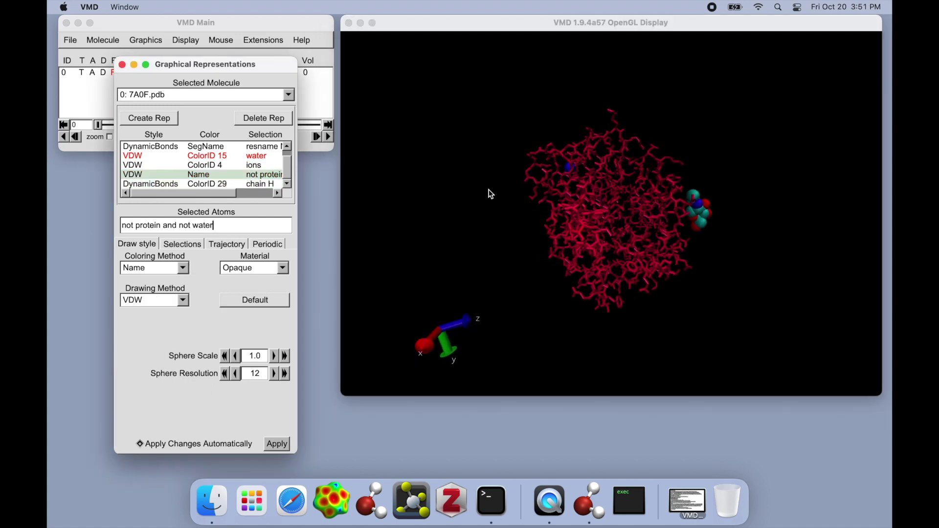
drag(488, 193, 454, 214)
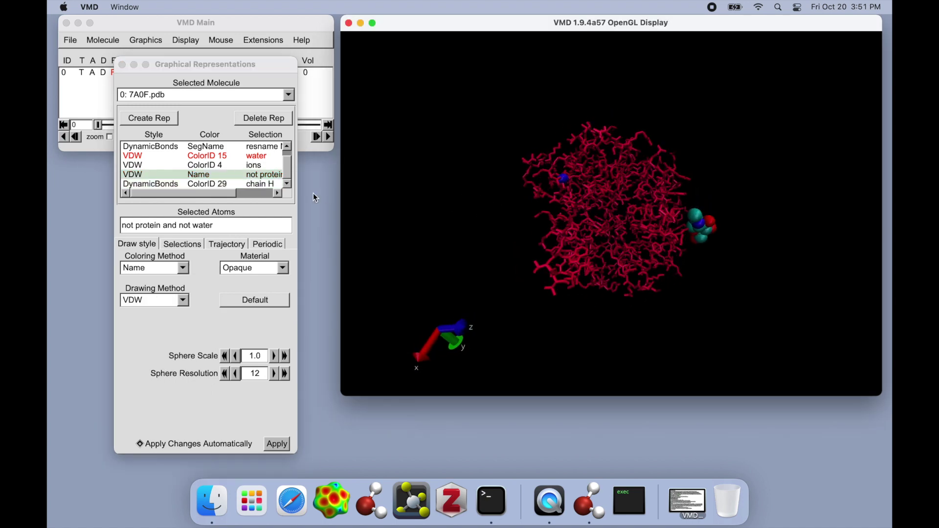
double_click(249, 175)
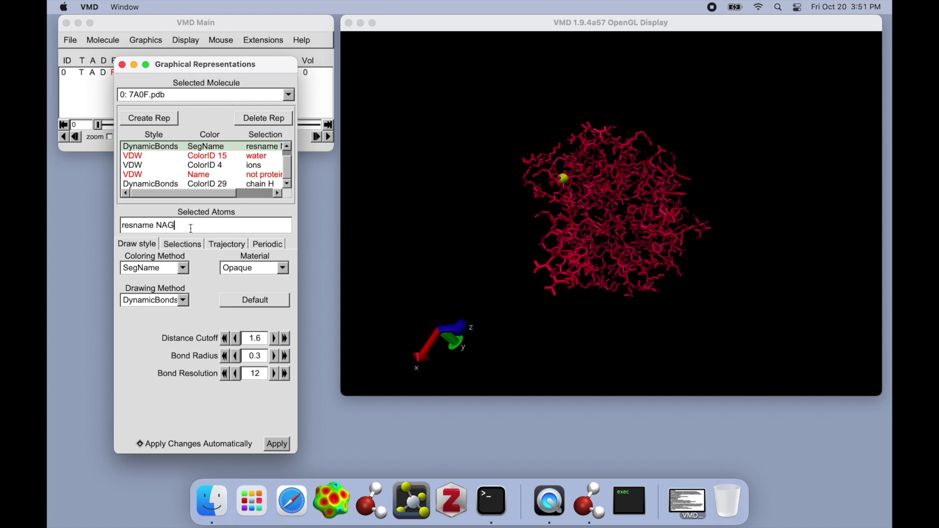
Hide and show the resname NAG representation again to compare it with chain H from different angles.
double_click(224, 147)
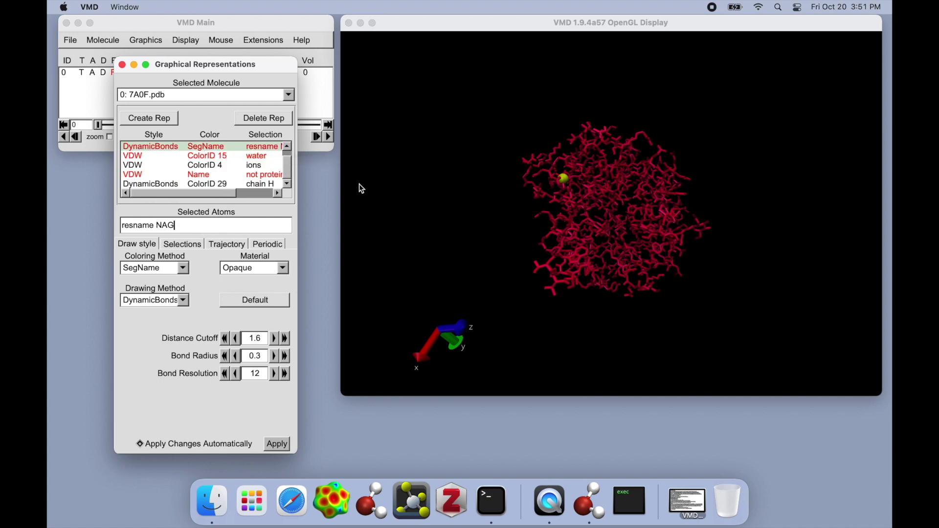
click(380, 191)
drag(379, 191, 340, 222)
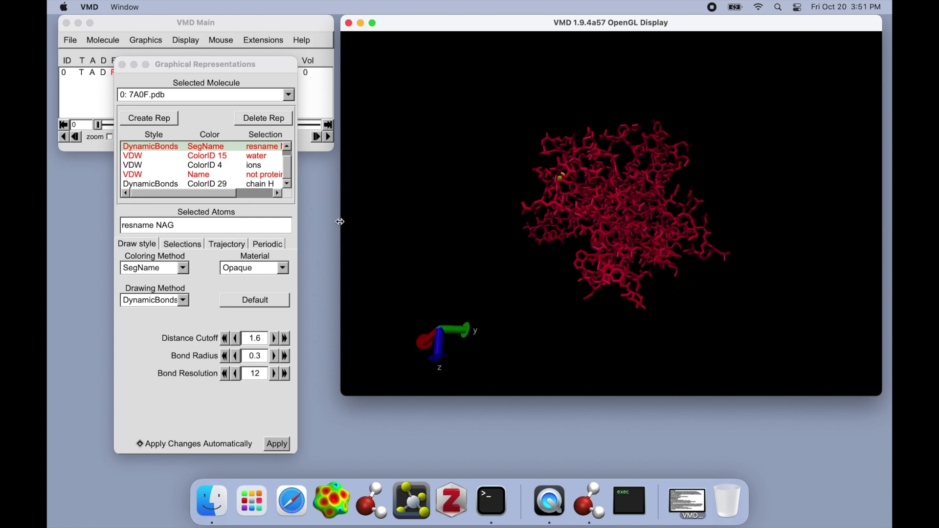
double_click(268, 147)
click(448, 207)
drag(449, 208, 455, 210)
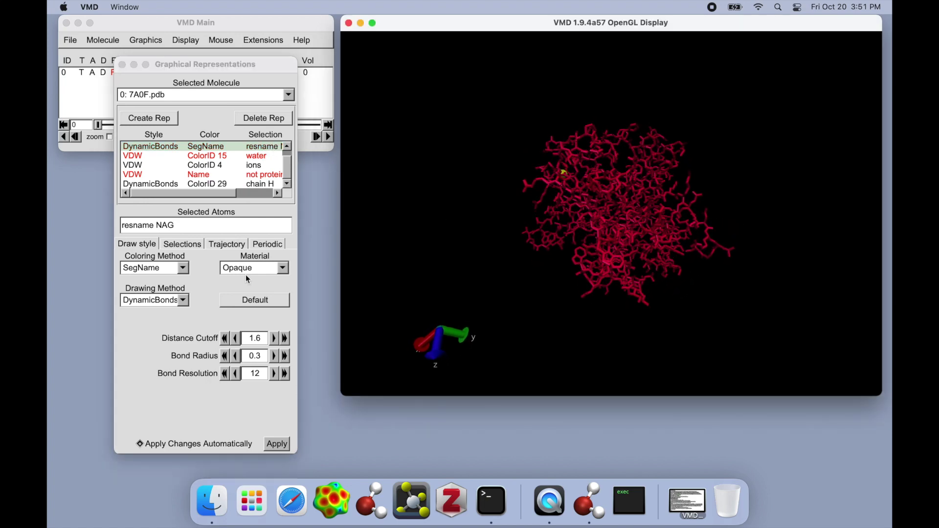
drag(464, 262, 487, 268)
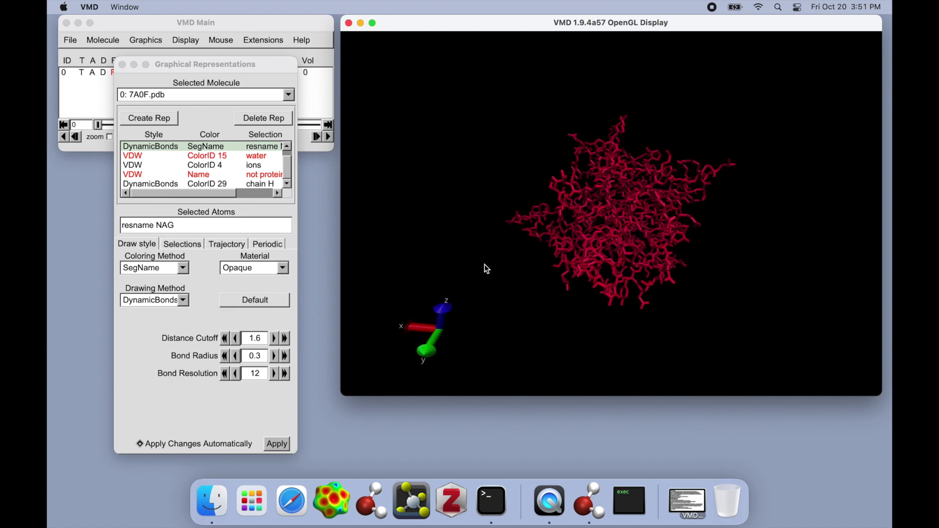
Color the resname NAG representation with ColorID 3 (orange) and inspect it against chain H.
click(184, 271)
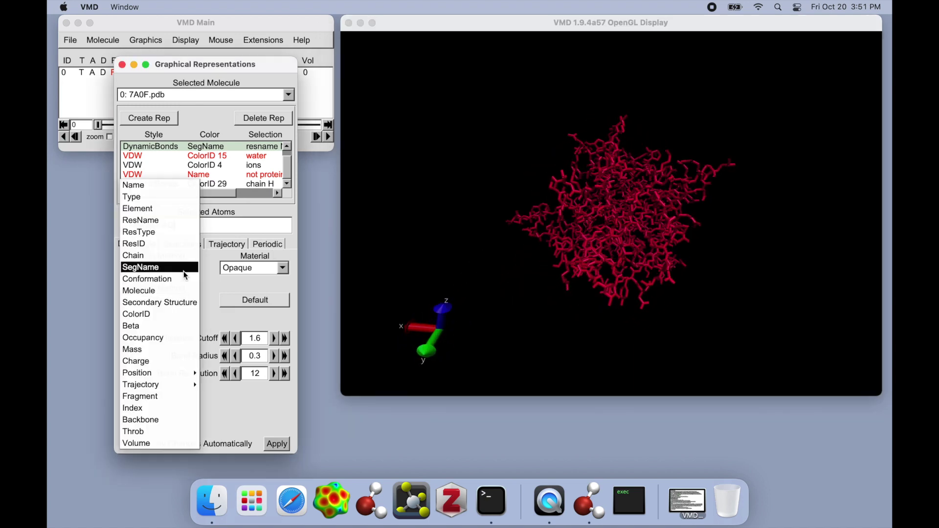
click(166, 314)
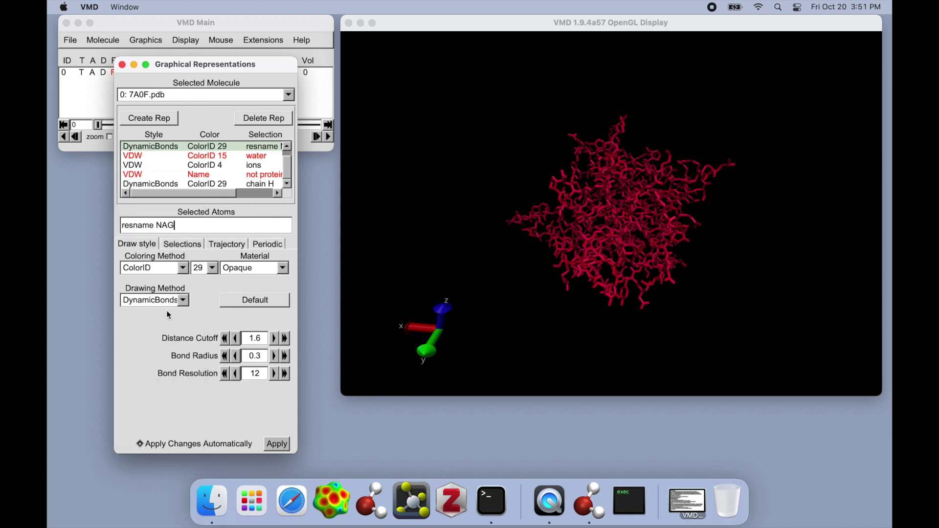
click(213, 269)
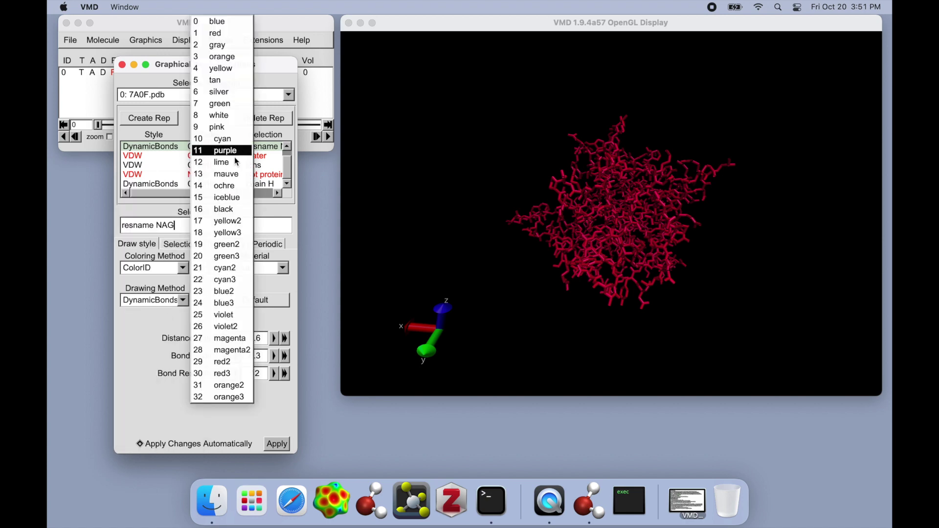
click(220, 57)
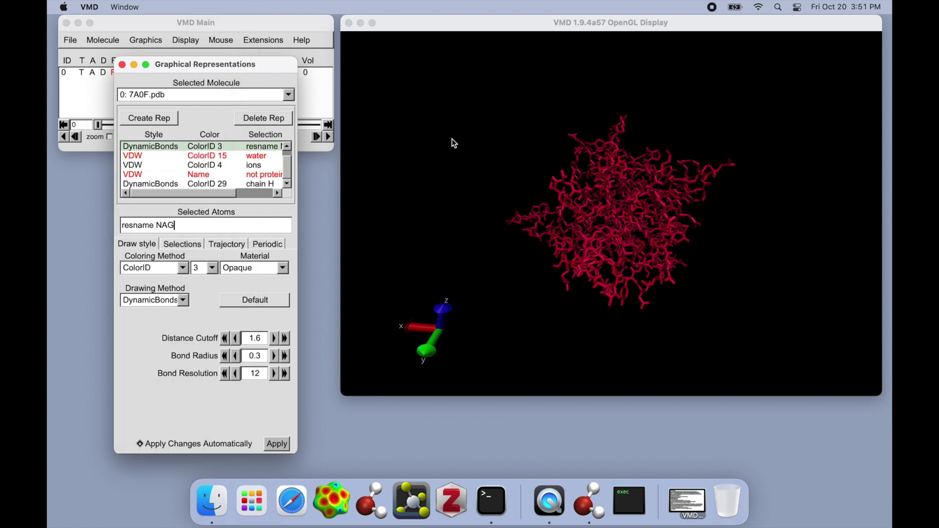
drag(455, 144, 416, 111)
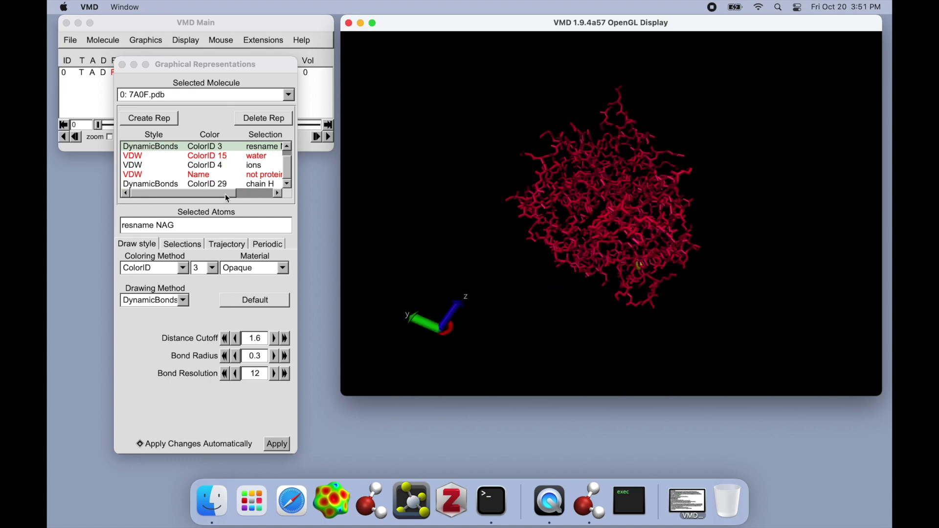
mouse_move(172, 201)
mouse_down()
mouse_move(222, 201)
mouse_move(167, 202)
mouse_up()
drag(461, 180, 478, 136)
Go through the water, non-protein and NAG representations and check their selections and drawing styles.
click(167, 157)
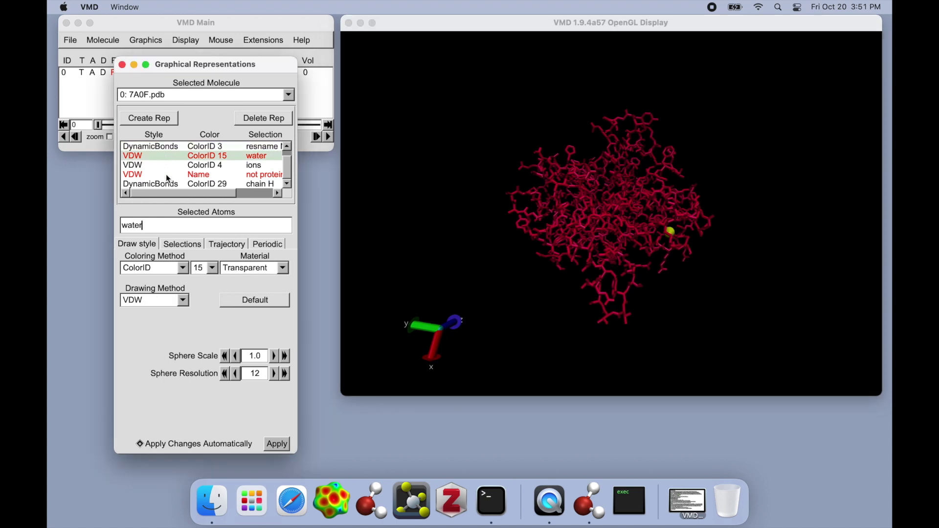
click(166, 174)
scroll(166, 174, up, 1)
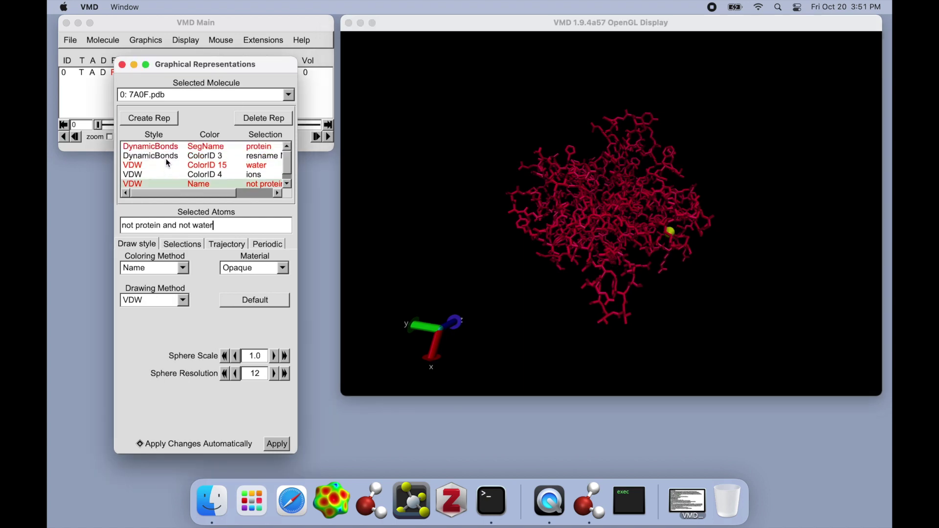
click(166, 165)
click(164, 157)
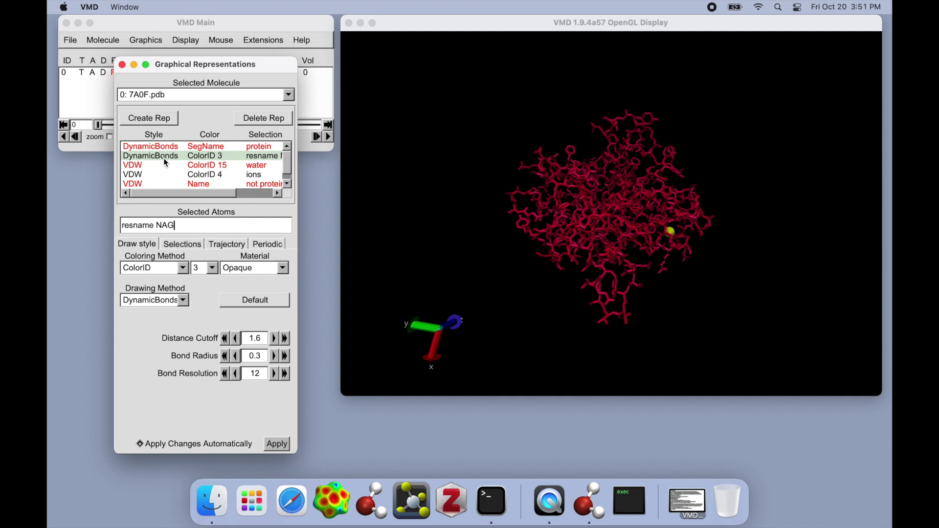
scroll(163, 158, down, 1)
scroll(164, 157, up, 1)
scroll(172, 167, down, 1)
Hide the chain H representation and inspect the remaining NAG and ion from another angle.
click(172, 184)
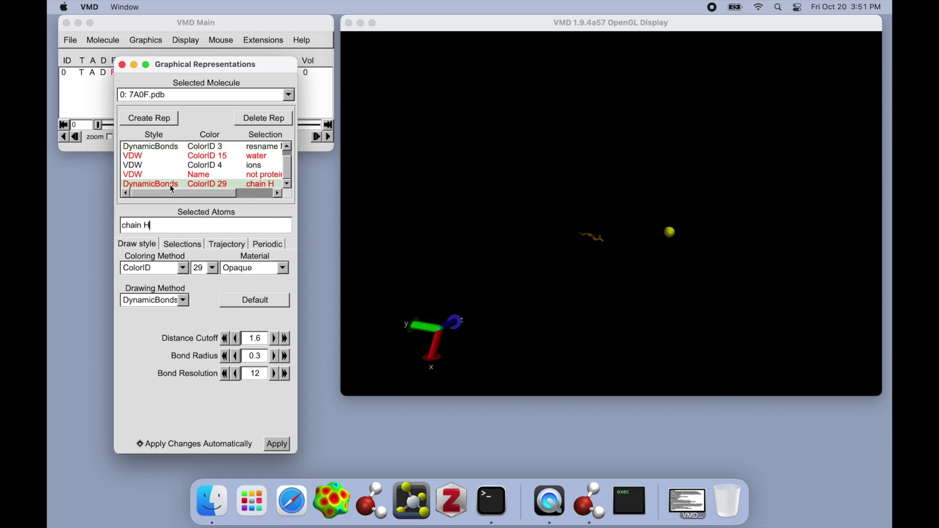
click(484, 225)
drag(484, 225, 486, 139)
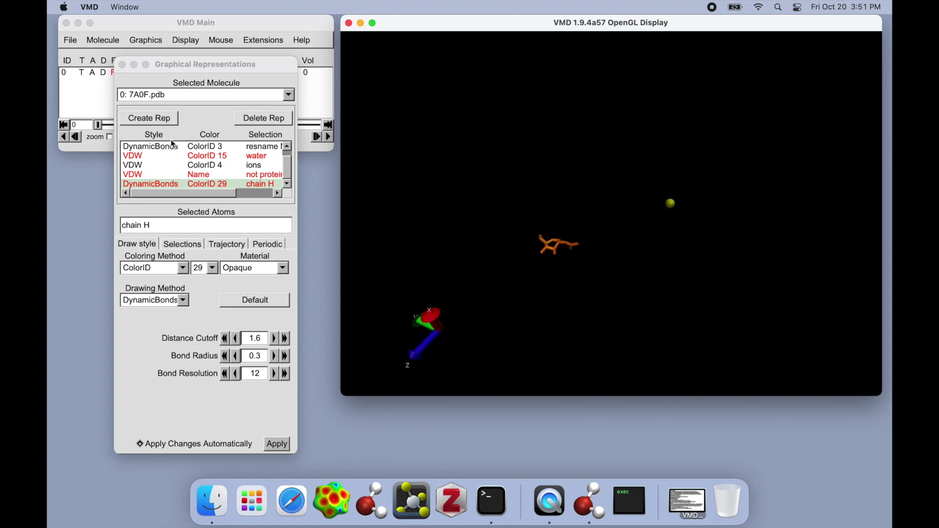
Show the chain H representation again and inspect it with the ion from another angle.
click(169, 176)
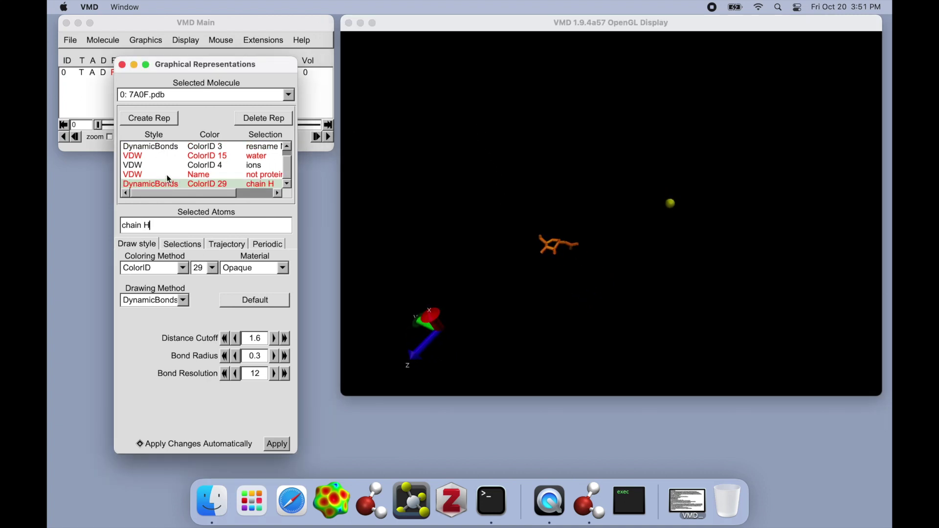
click(260, 184)
drag(515, 202, 495, 223)
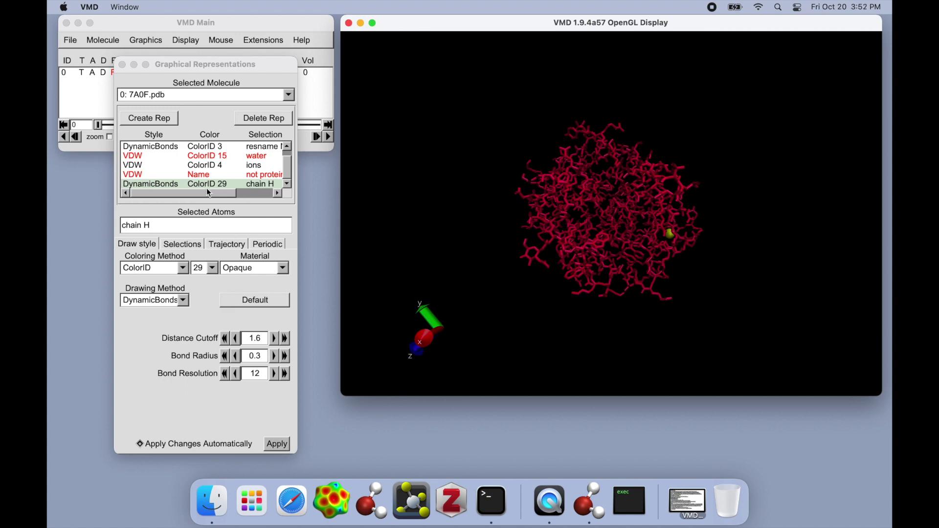
Change the chain H representation's atom selection to segname A, checking the available segname values, and inspect it from another angle.
click(163, 225)
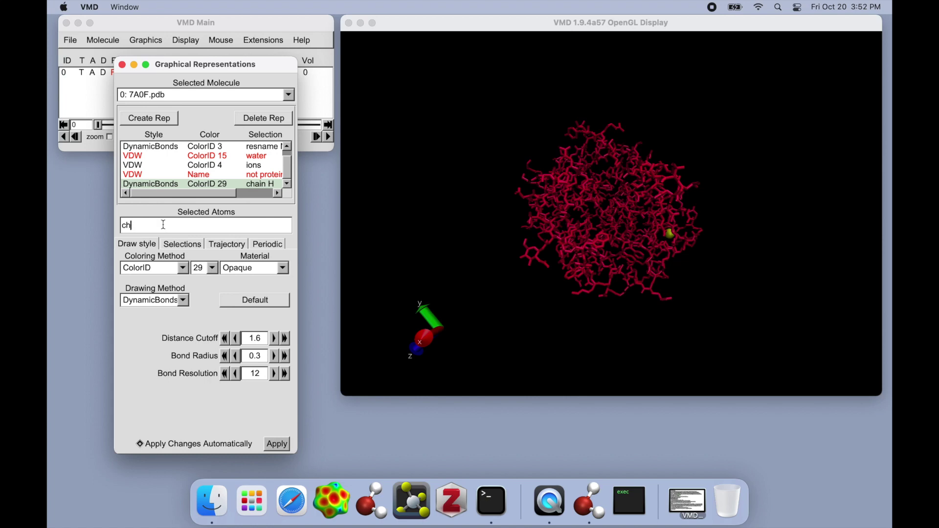
text(segname)
key(Return)
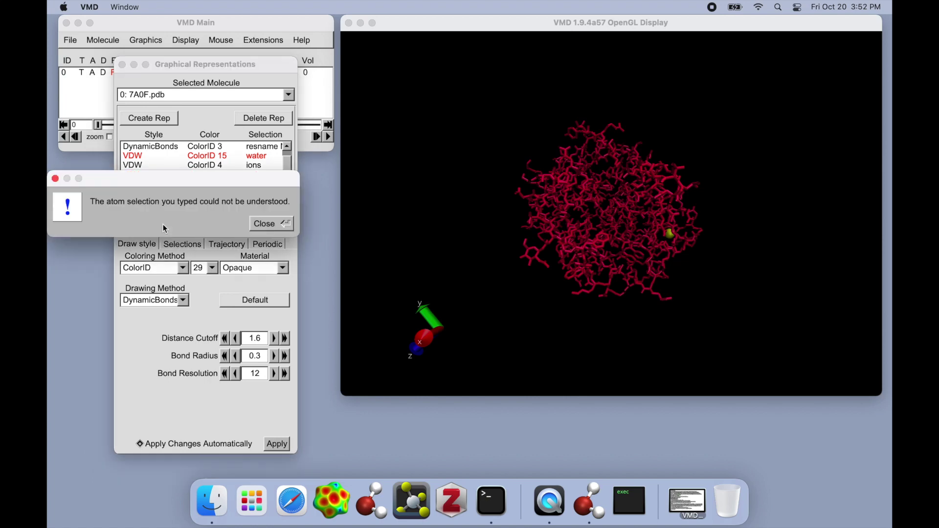
click(252, 226)
click(179, 229)
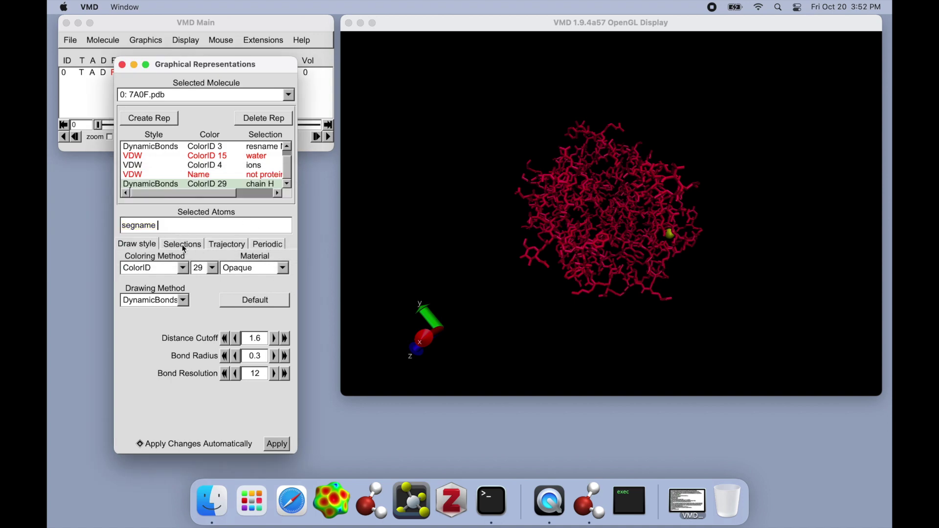
click(183, 246)
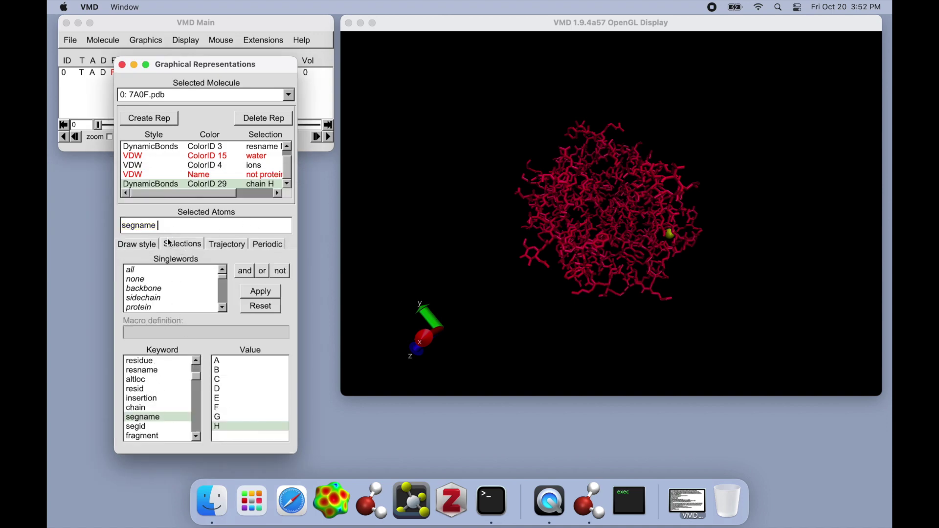
text(A)
key(Return)
drag(491, 270, 420, 253)
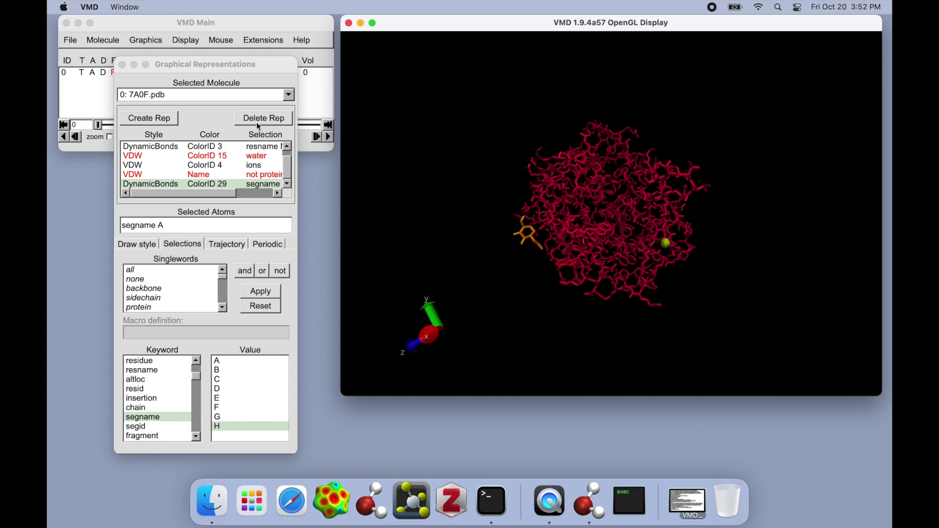
Create a new representation with the atom selection segname B and rotate the structure to view it.
click(177, 118)
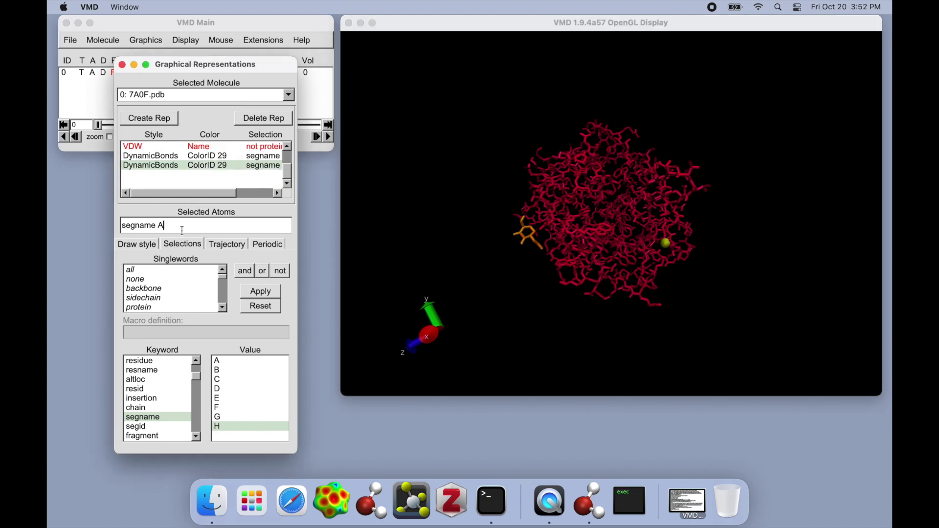
text(B)
key(Return)
drag(417, 286, 536, 257)
Keep the segname B representation as DynamicBonds, color it with ColorID 19 (green2) and inspect it against segname A.
click(156, 246)
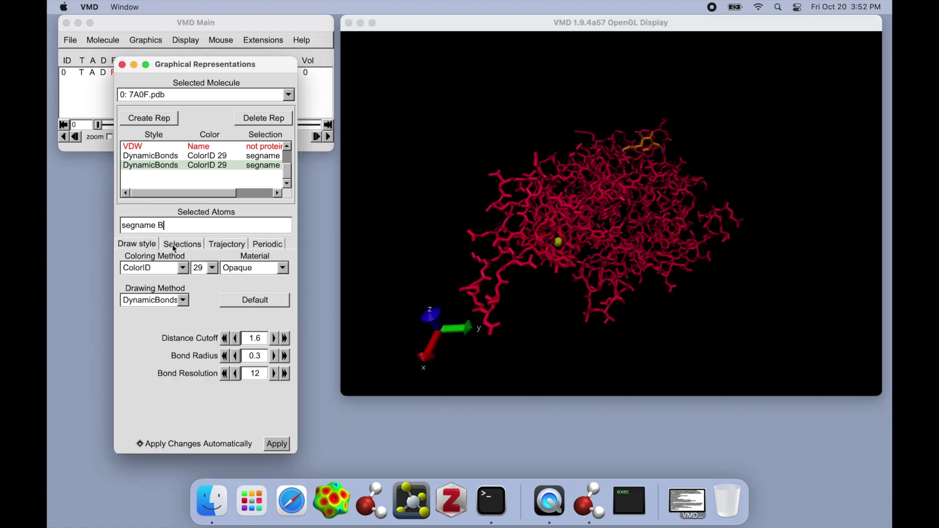
click(183, 301)
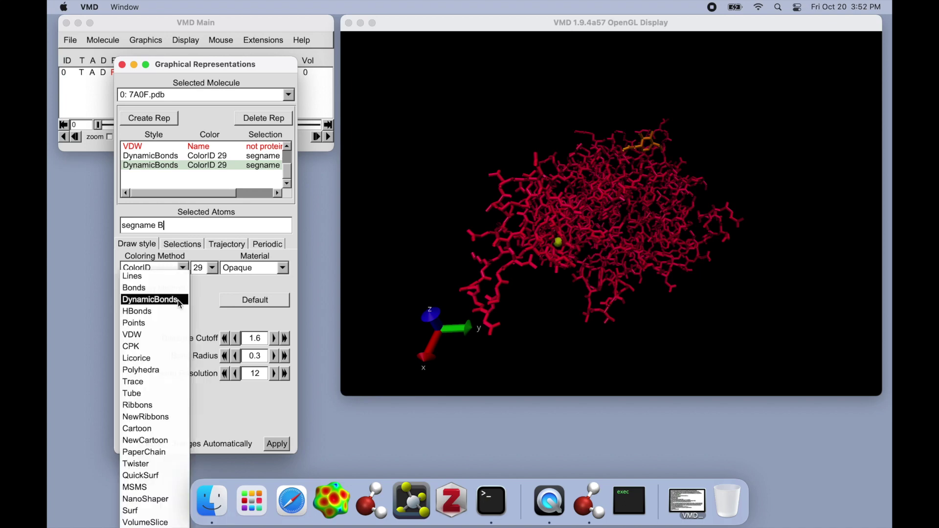
click(179, 300)
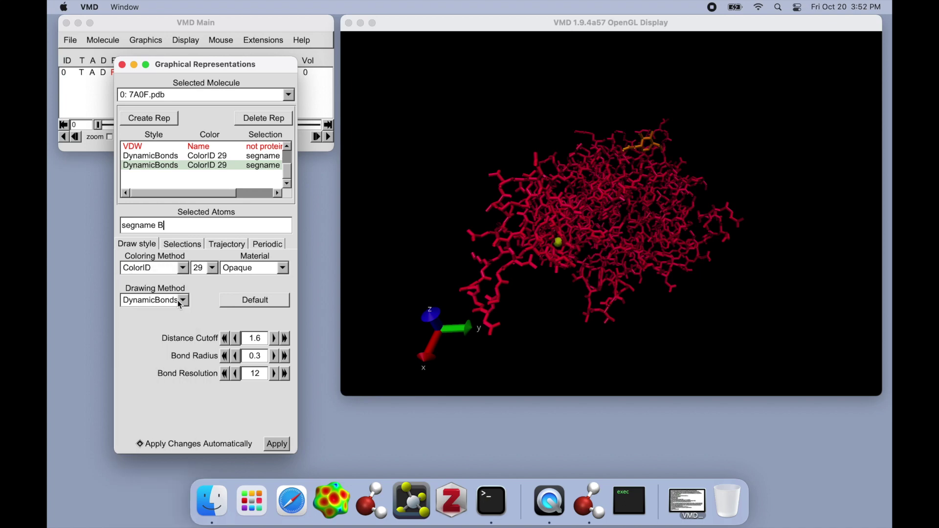
click(179, 302)
scroll(160, 492, down, 3)
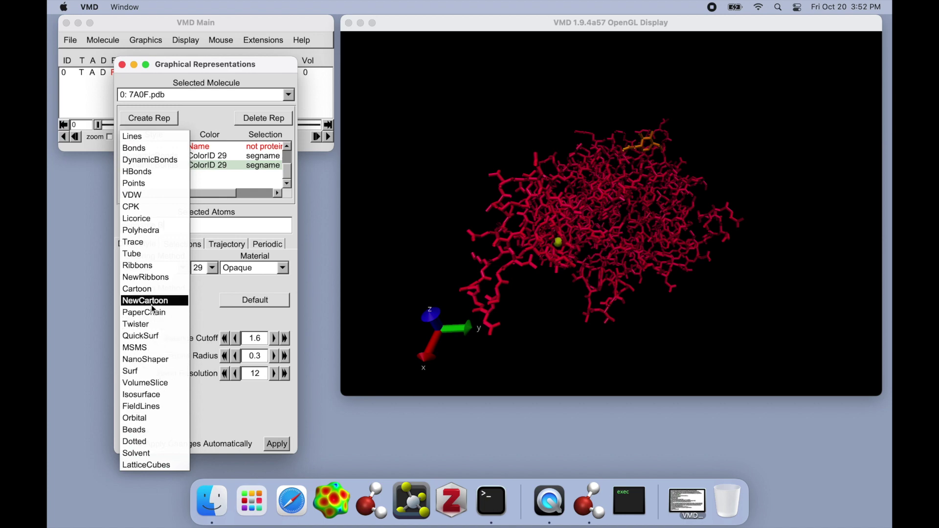
click(215, 272)
click(215, 272)
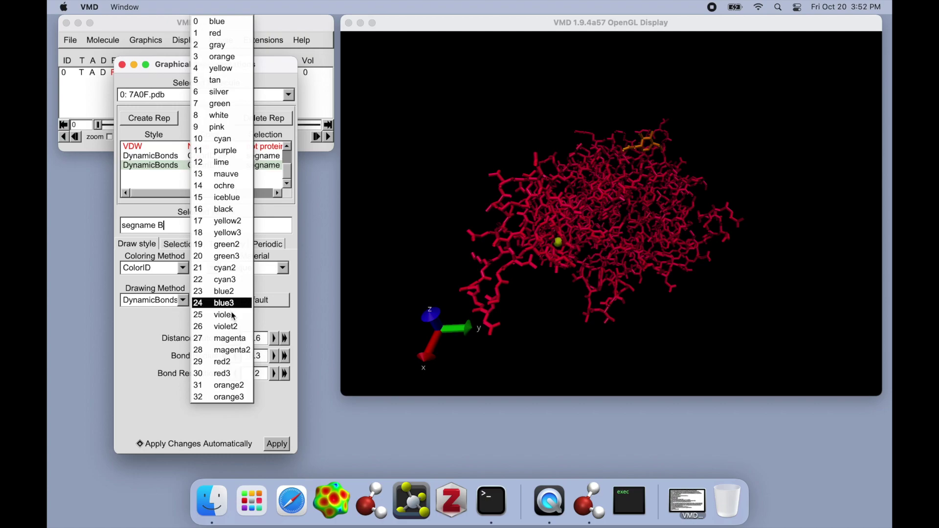
click(220, 244)
click(484, 241)
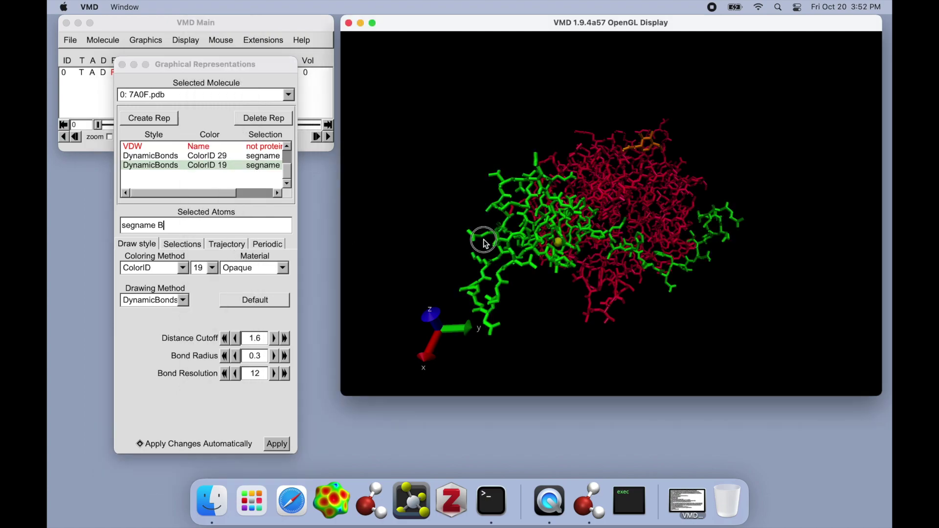
drag(485, 242, 492, 195)
Create another representation with the atom selection segname C, keeping the DynamicBonds drawing method and Opaque material.
click(191, 224)
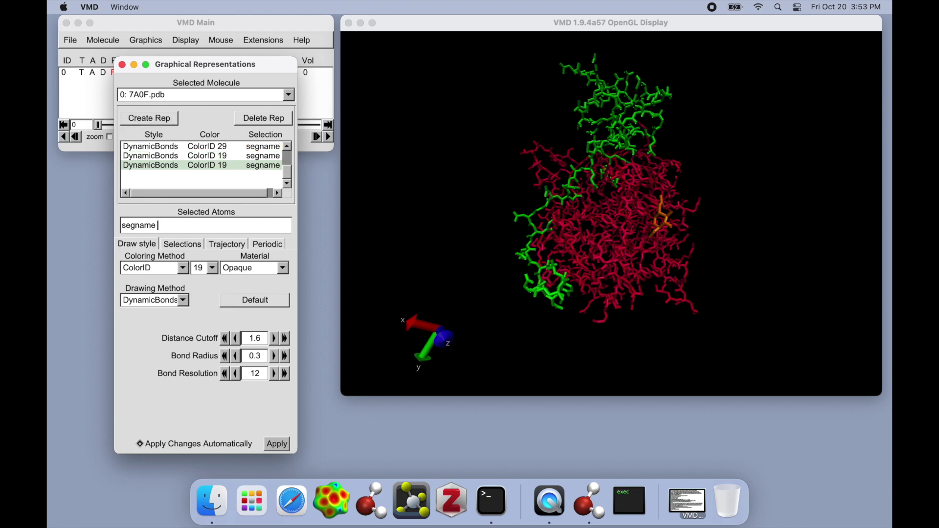
drag(595, 268, 492, 264)
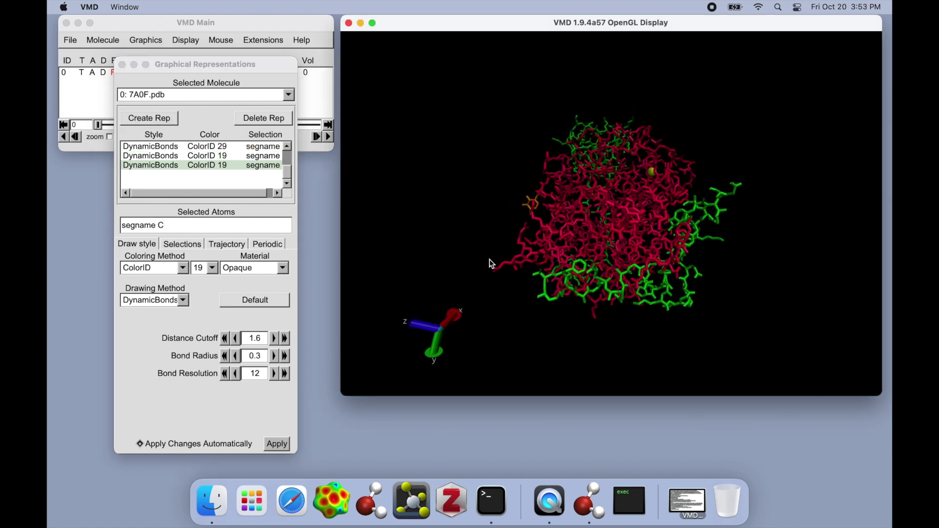
click(186, 300)
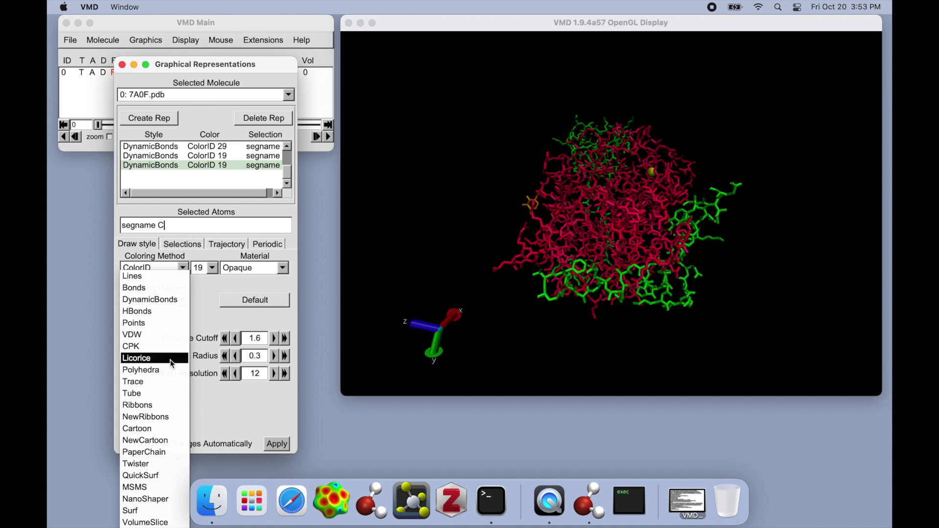
click(224, 289)
click(241, 268)
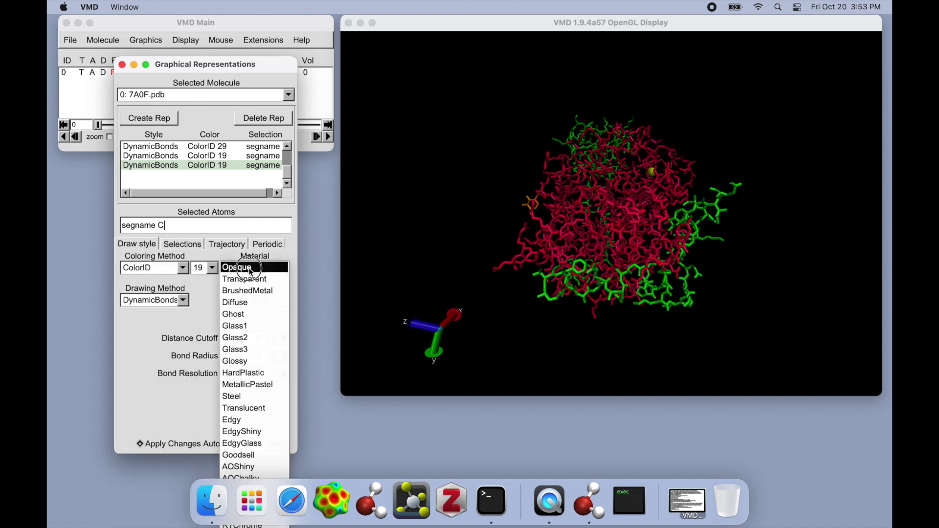
click(207, 292)
Try ColorID 30 (red3) and ColorID 26 (violet2) on the segname C representation.
click(207, 272)
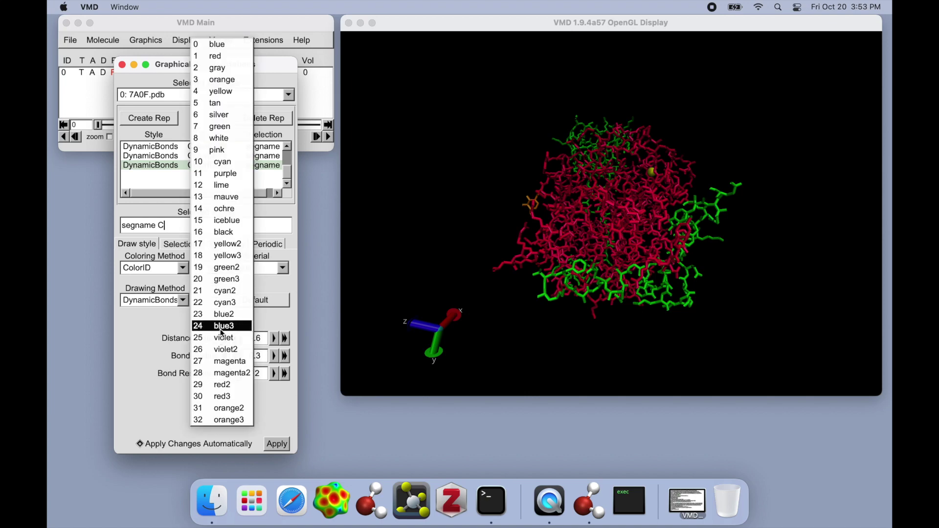
click(222, 397)
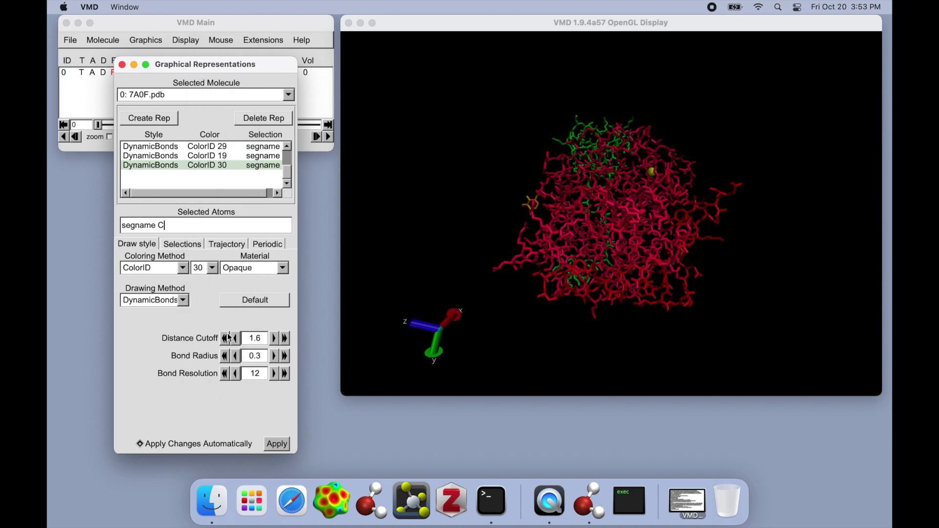
click(208, 269)
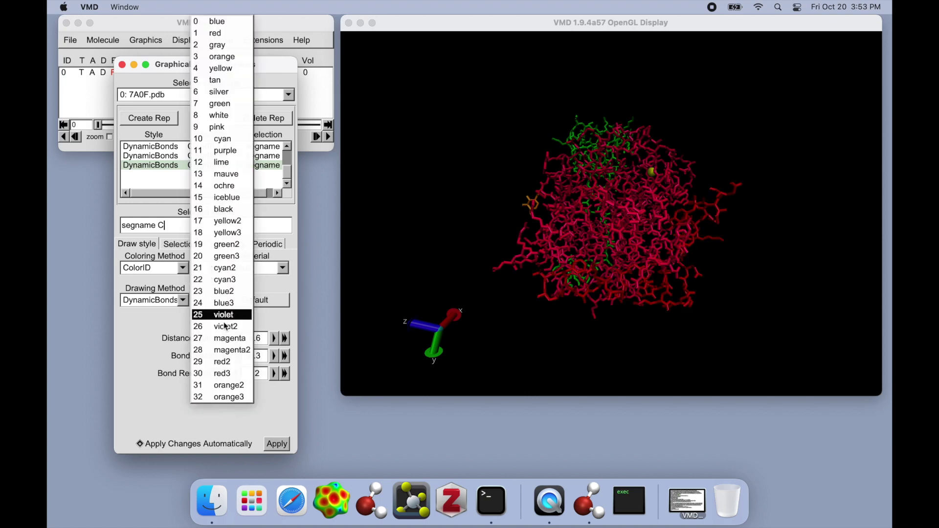
click(226, 326)
Color the segname C representation with ColorID 27 (magenta) and inspect it from another angle.
click(212, 269)
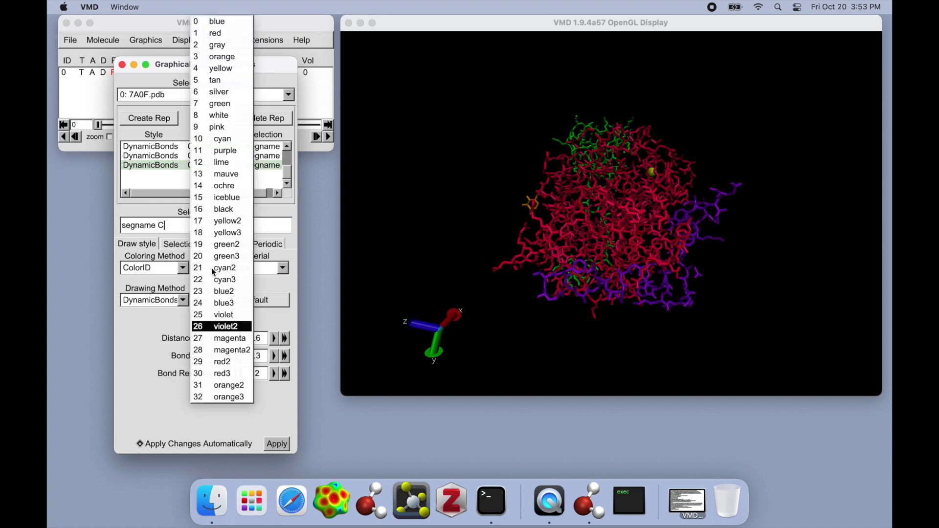
click(218, 342)
drag(371, 300, 465, 308)
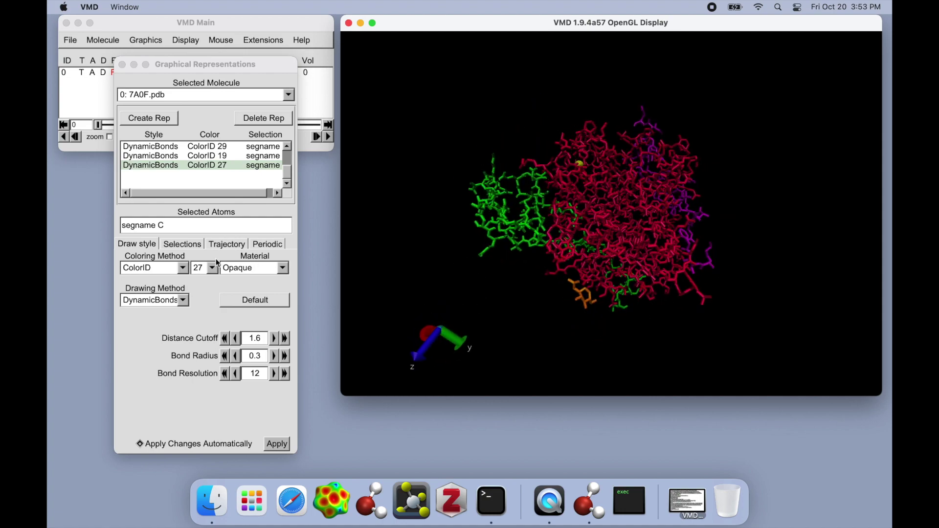
Draw the segname C representation with the Surf method and rotate the structure to inspect its surface.
click(184, 300)
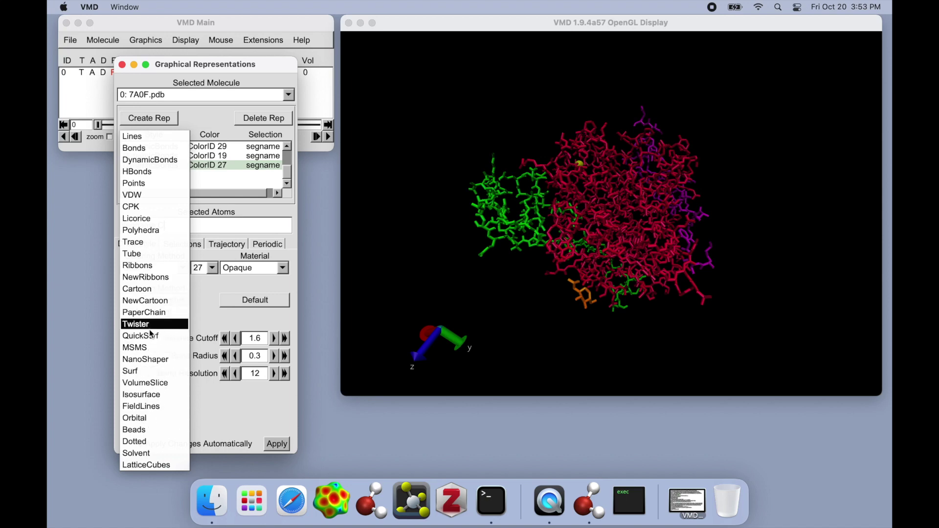
click(146, 371)
drag(462, 211, 494, 207)
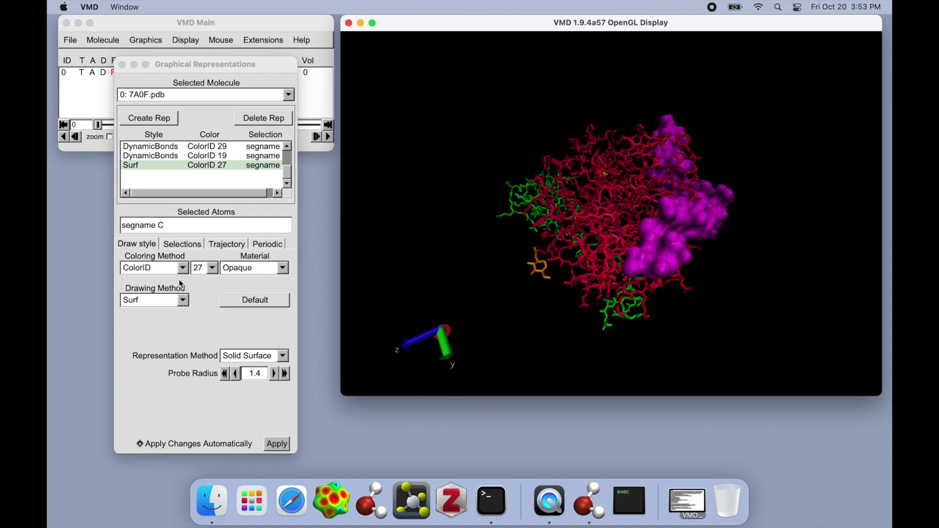
drag(517, 250, 560, 248)
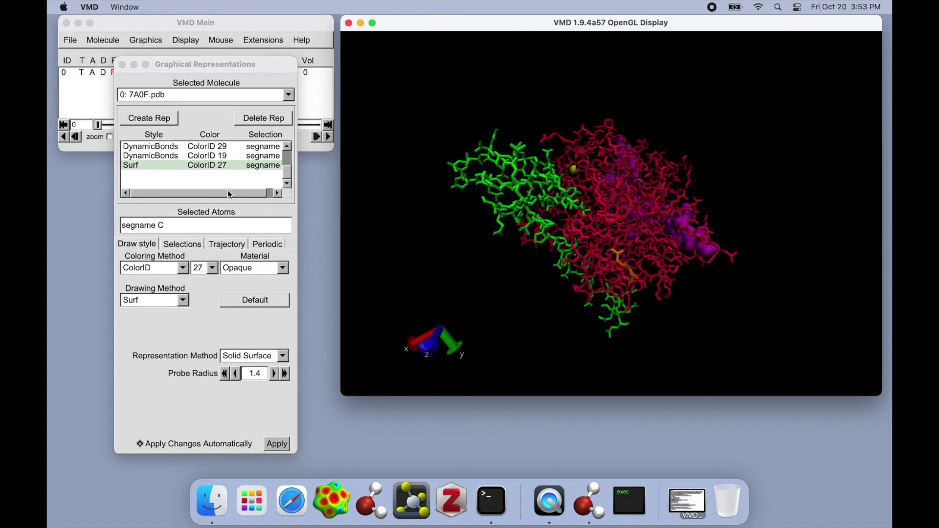
Draw the segname A representation with the Surf method.
click(219, 156)
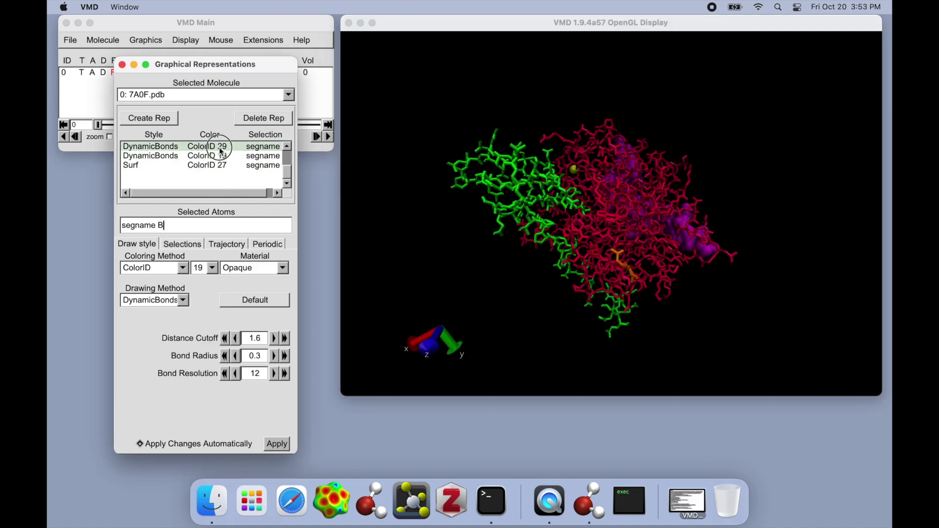
click(183, 297)
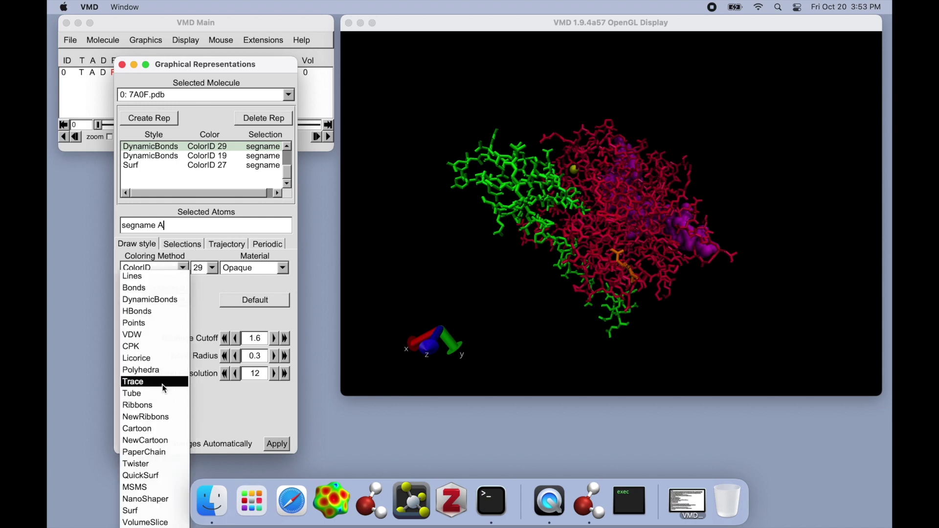
scroll(167, 489, down, 3)
click(139, 383)
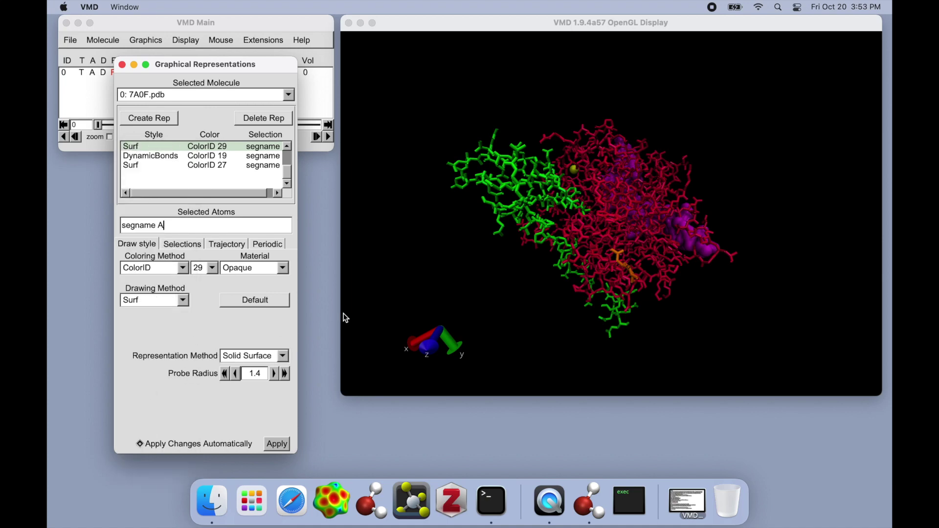
Examine the segname A surface together with segname B, segname C and the NAG residue from different angles and distances.
drag(505, 242, 661, 233)
scroll(629, 225, up, 3)
scroll(662, 234, up, 5)
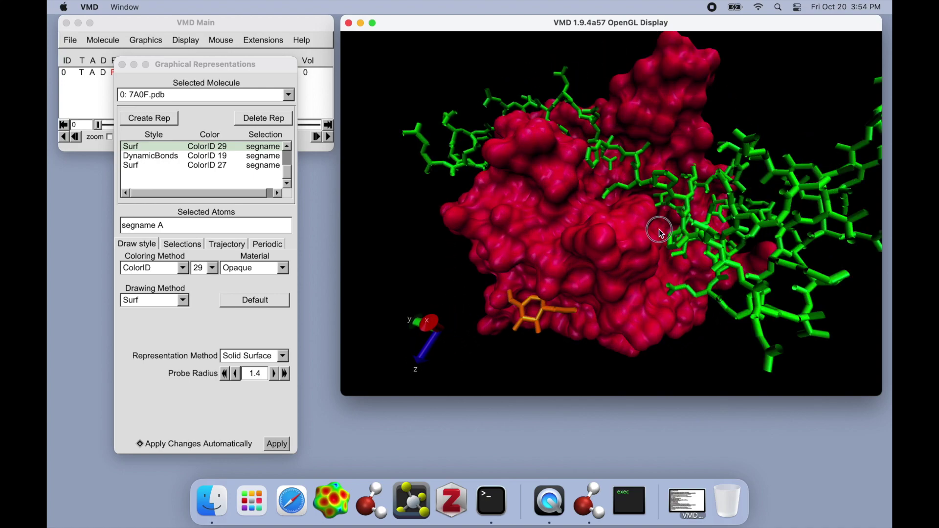
scroll(661, 233, down, 5)
scroll(661, 234, up, 4)
scroll(661, 234, down, 4)
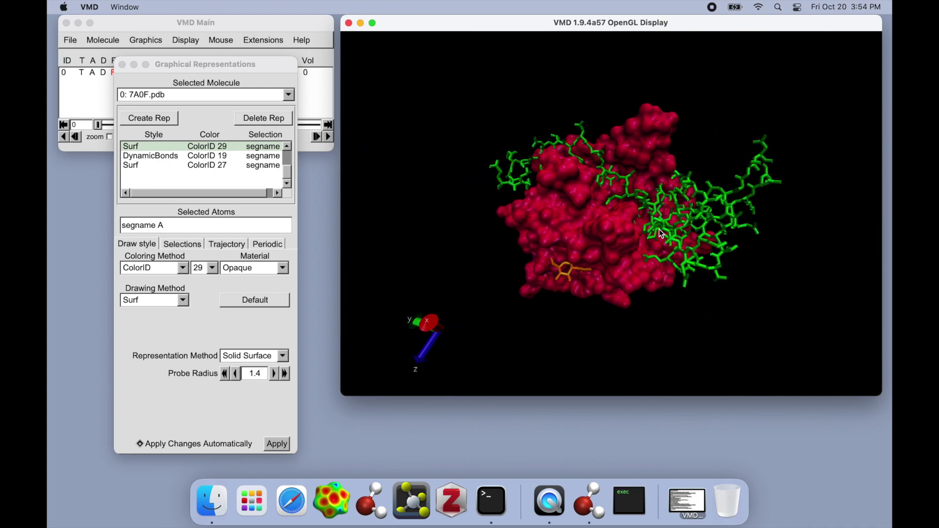
drag(661, 234, 617, 268)
scroll(671, 182, down, 2)
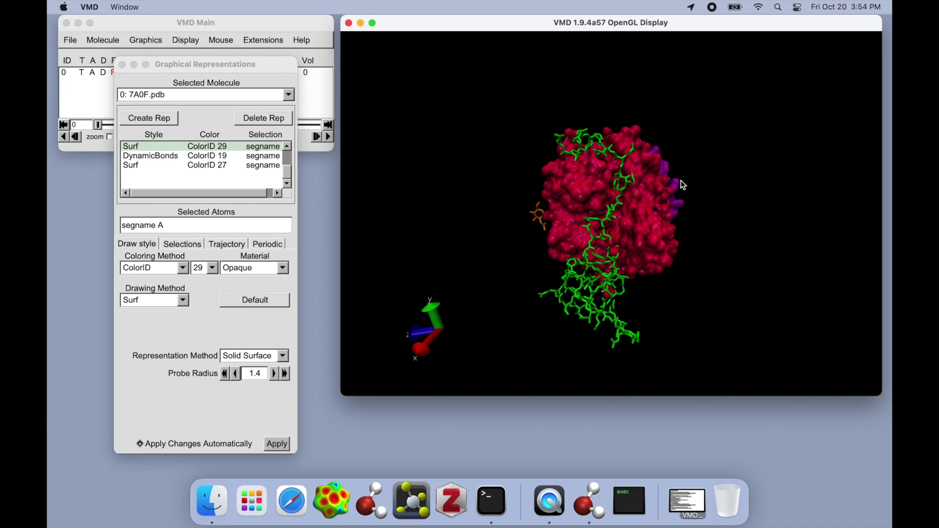
Put the OpenGL display in full screen, return to the desktop with the representation settings and look through the representation list.
click(375, 24)
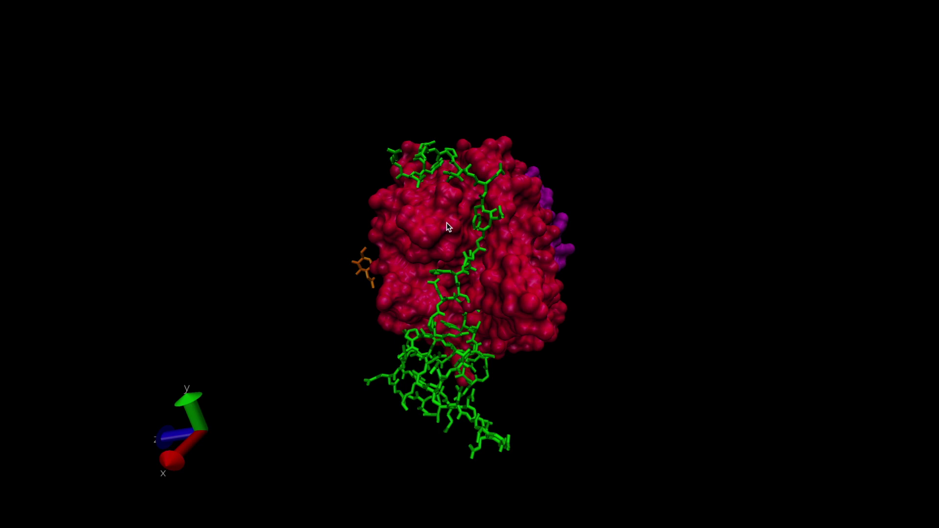
key(ctrl+Left)
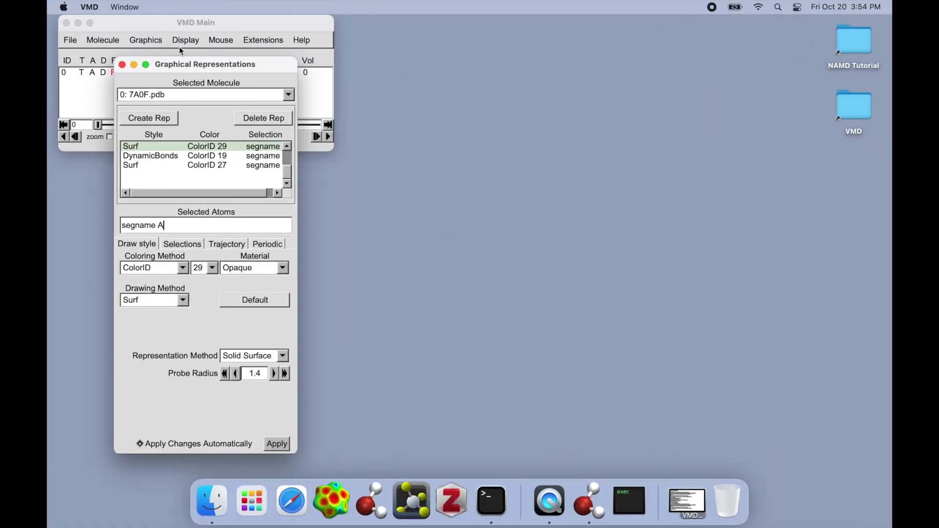
click(269, 273)
click(264, 273)
scroll(237, 171, up, 3)
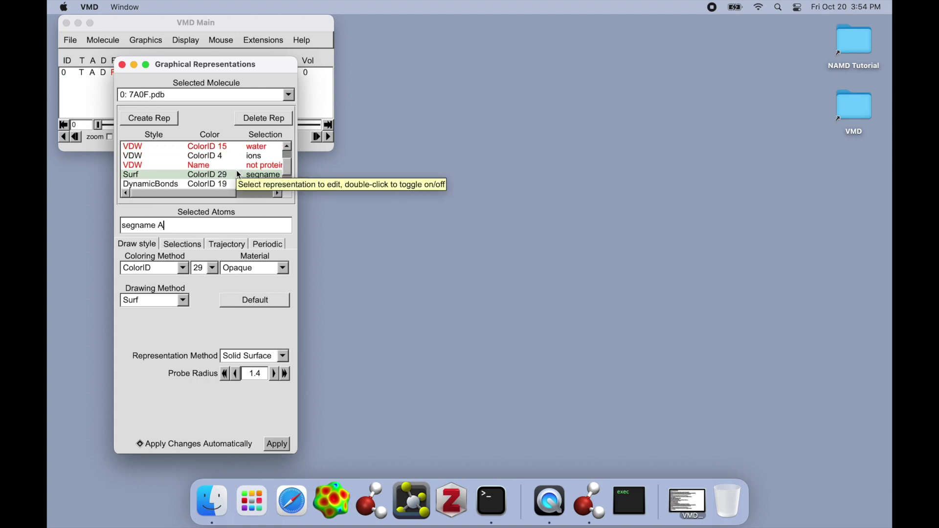
Try the EdgyGlass material on the segname A surface and view it in the OpenGL display.
scroll(237, 171, right, 2)
scroll(239, 175, up, 2)
scroll(238, 175, down, 1)
scroll(239, 174, up, 1)
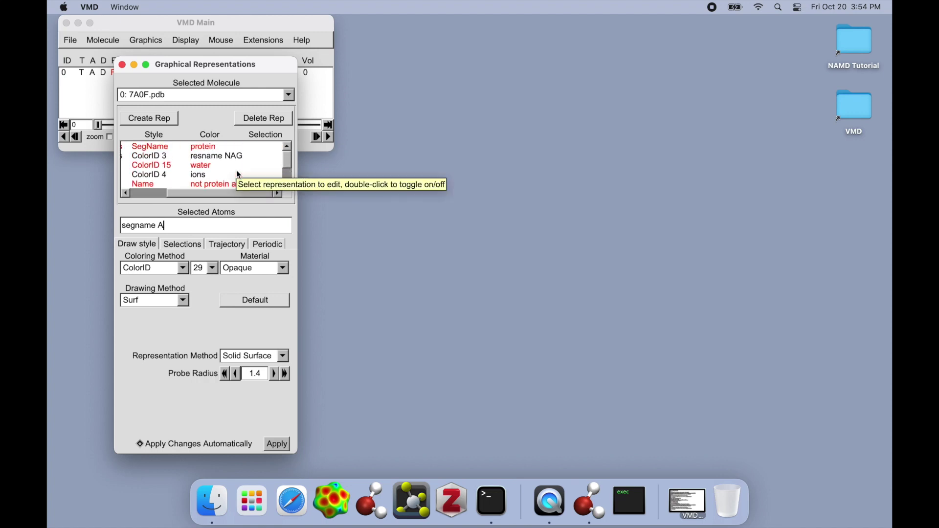
click(282, 269)
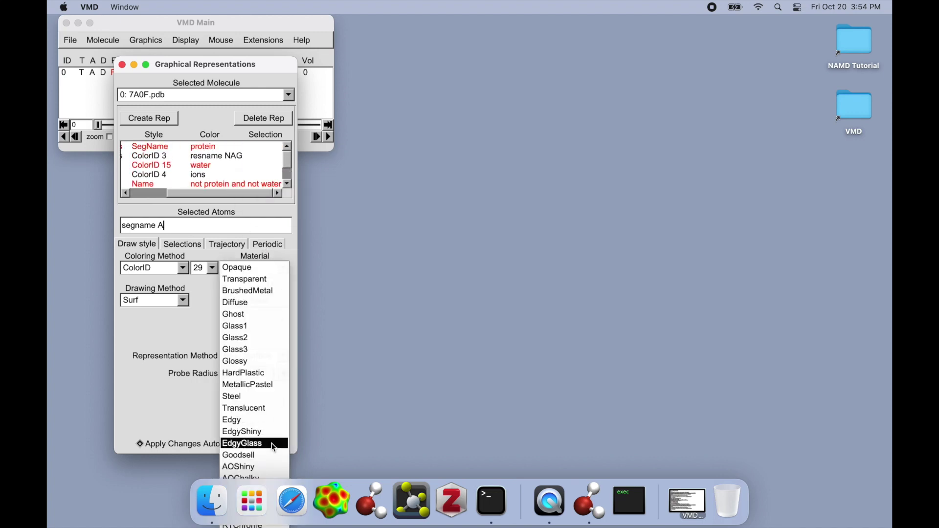
scroll(272, 443, down, 3)
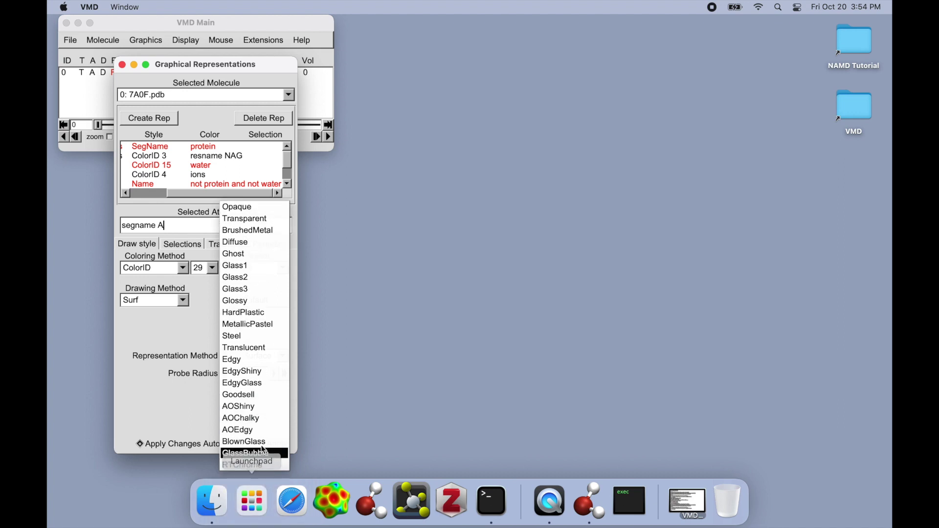
click(255, 382)
key(ctrl+Right)
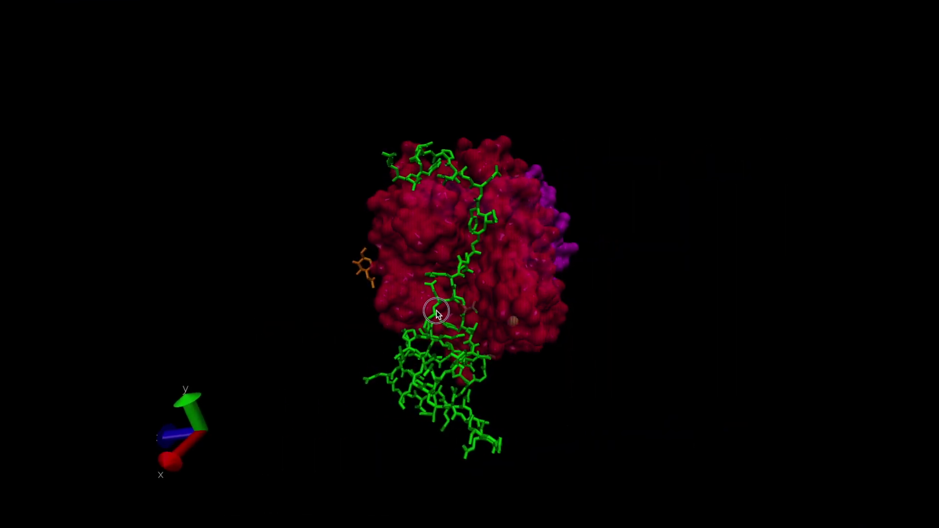
key(ctrl+Left)
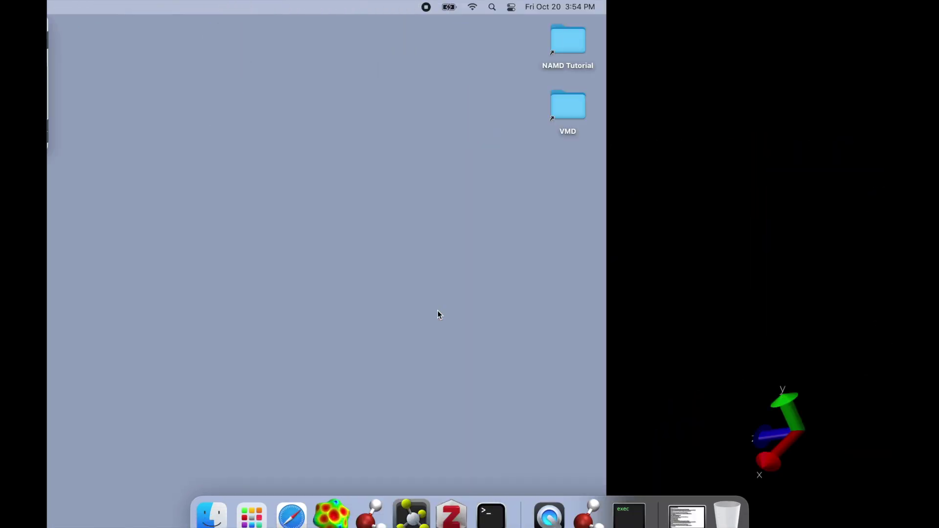
Set the segname A surface's material to Transparent and rotate the structure slightly to inspect it.
click(272, 269)
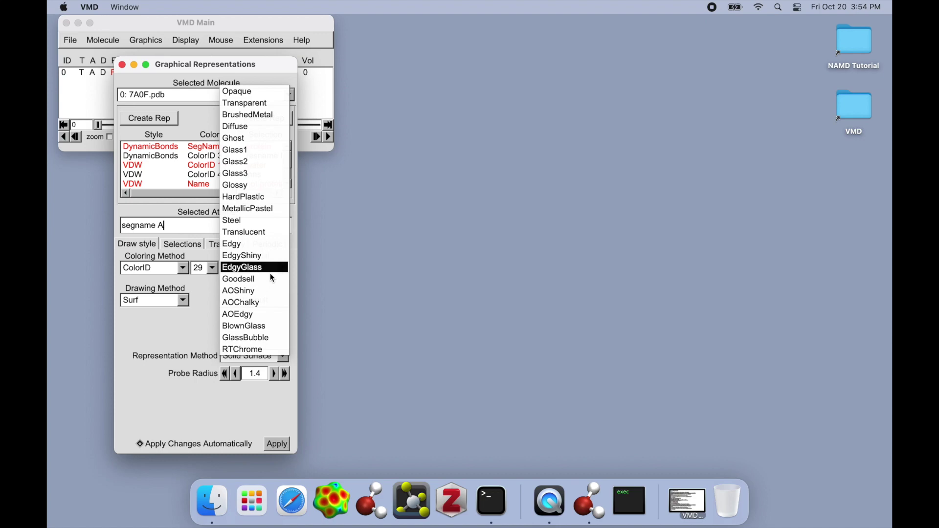
click(270, 105)
key(ctrl+Right)
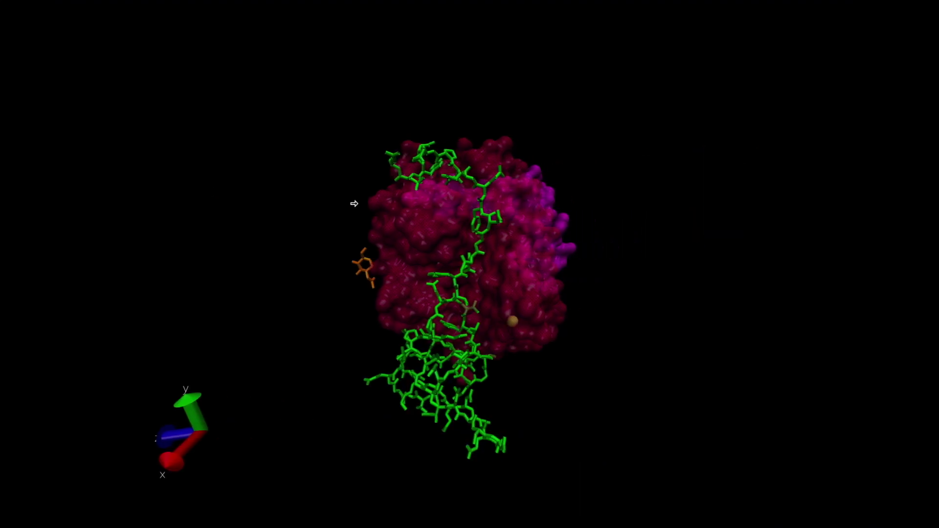
drag(352, 203, 356, 209)
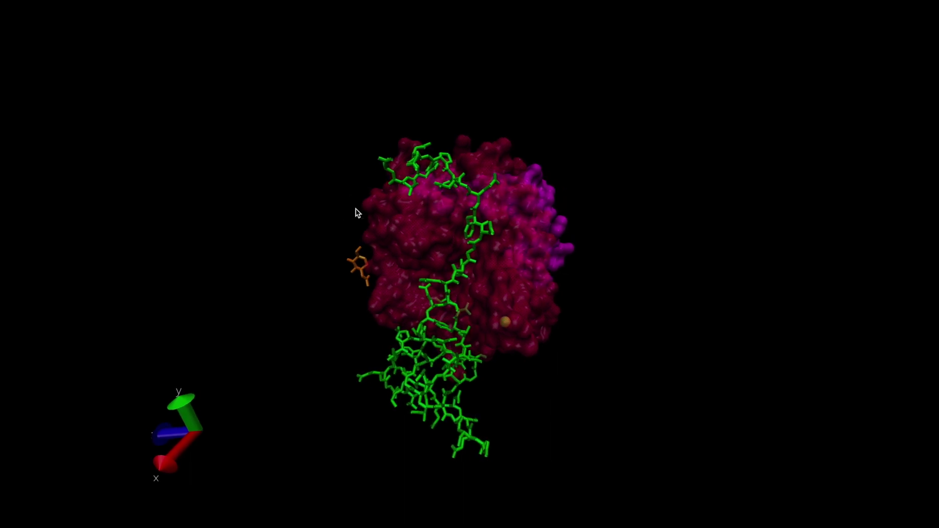
key(ctrl+Left)
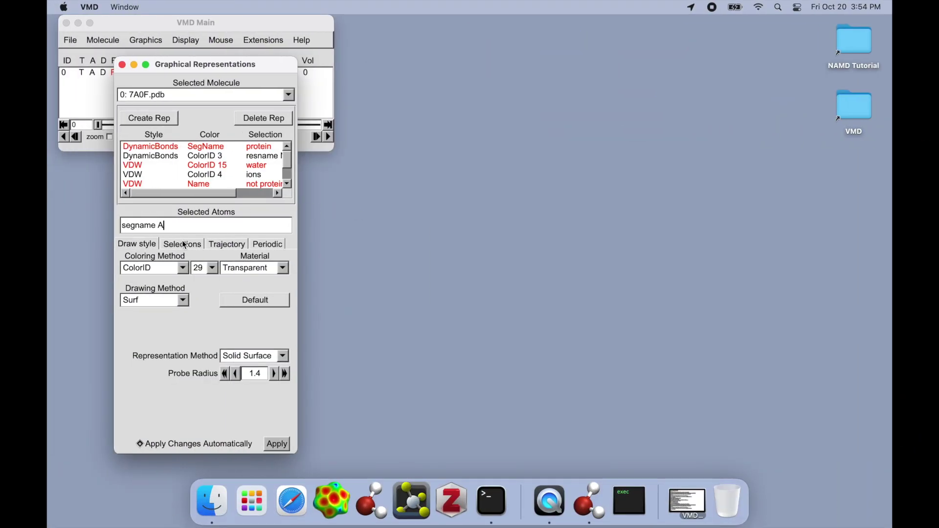
Set the material of the segname B DynamicBonds representation to EdgyShiny.
scroll(212, 183, down, 3)
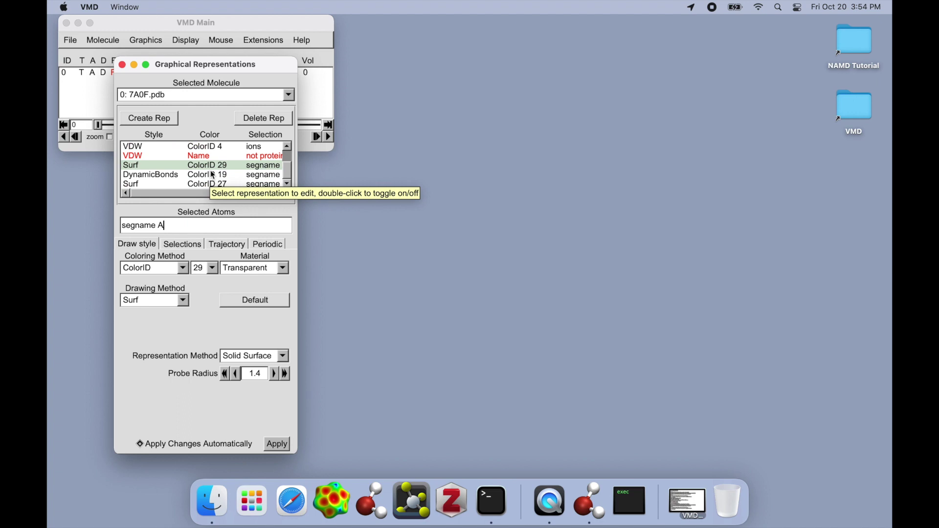
click(213, 175)
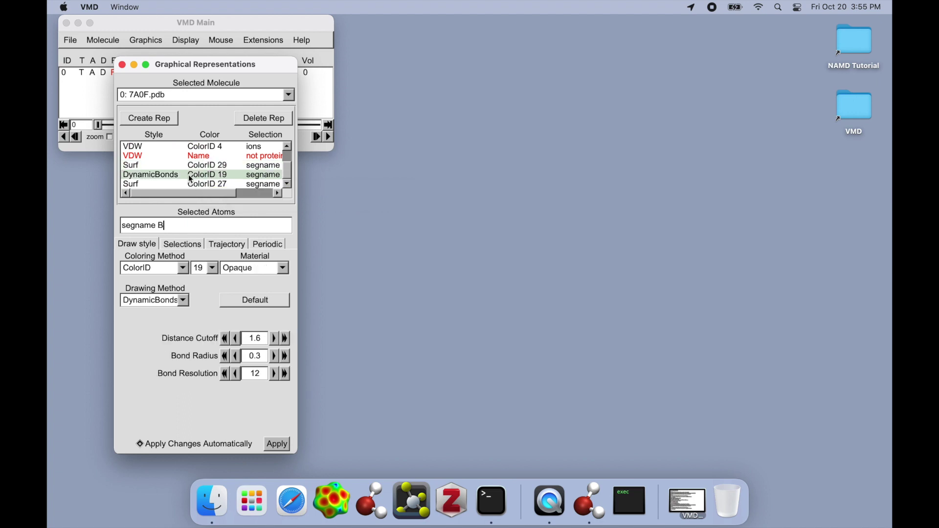
click(264, 268)
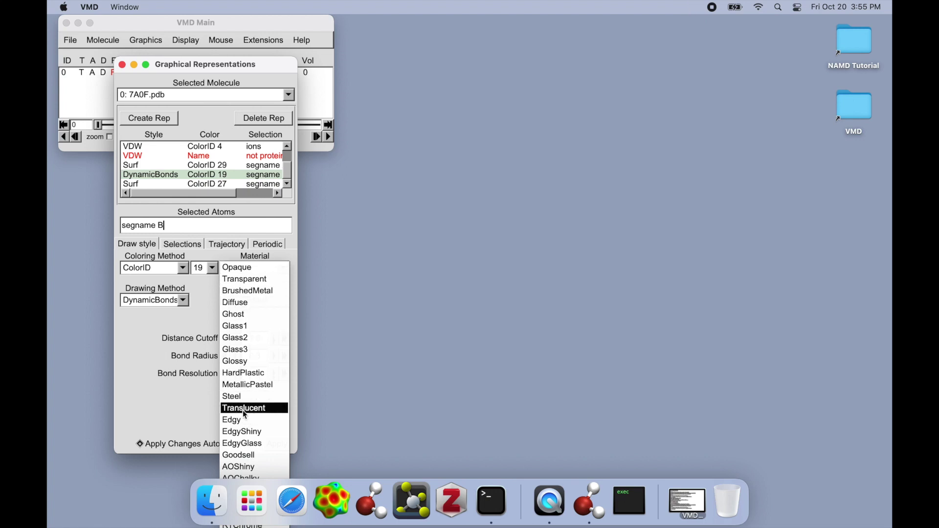
click(243, 432)
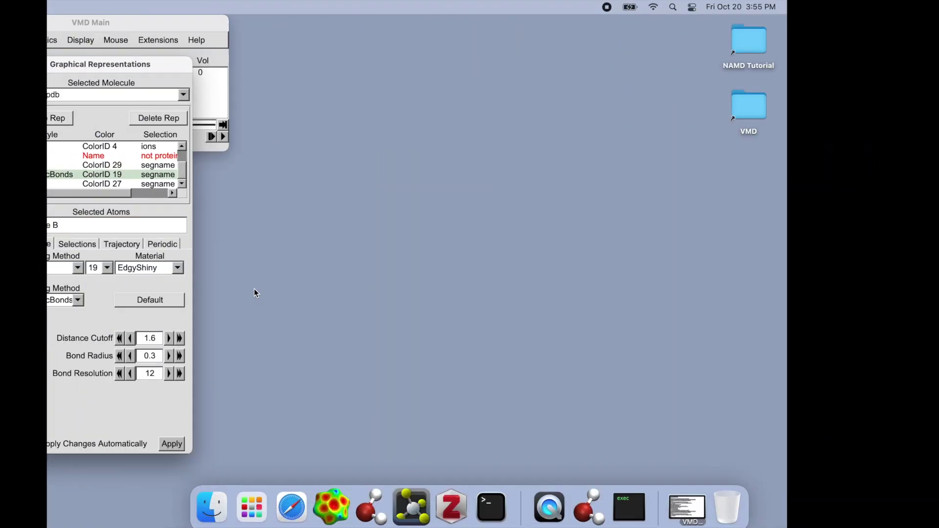
Set the material of the resname NAG representation to Glossy and view it in the OpenGL display.
scroll(194, 186, up, 3)
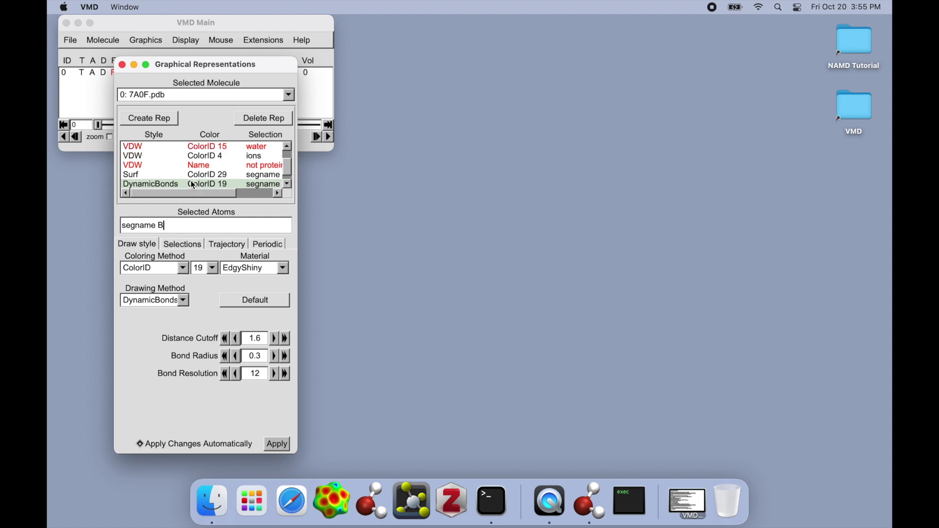
scroll(194, 186, right, 1)
click(217, 149)
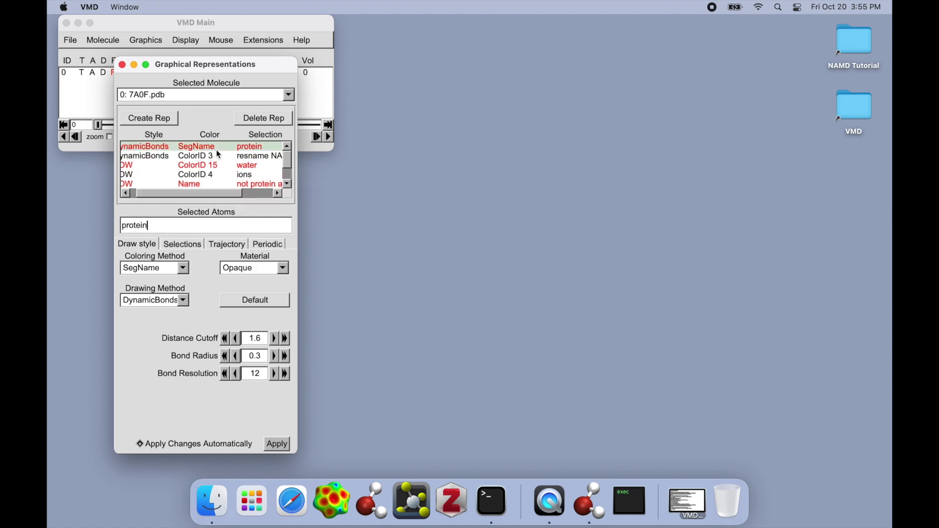
click(215, 155)
scroll(215, 155, right, 3)
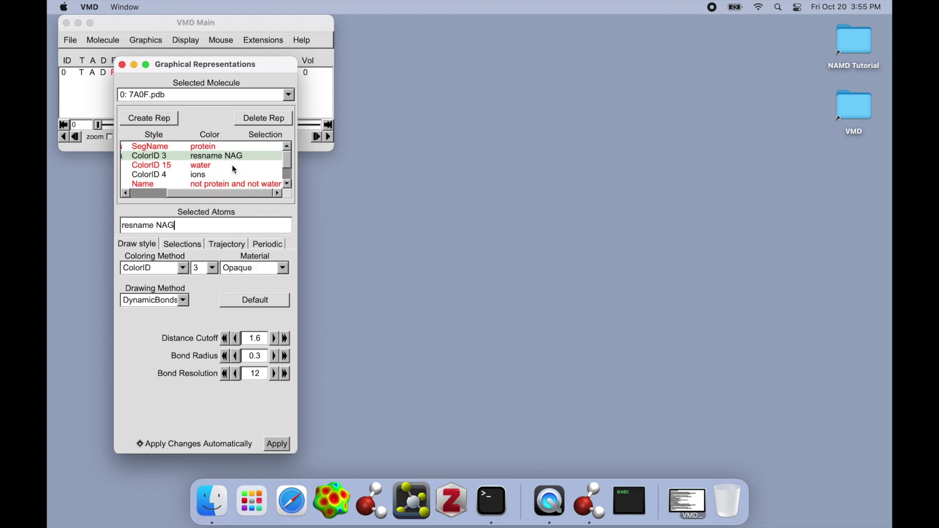
click(273, 269)
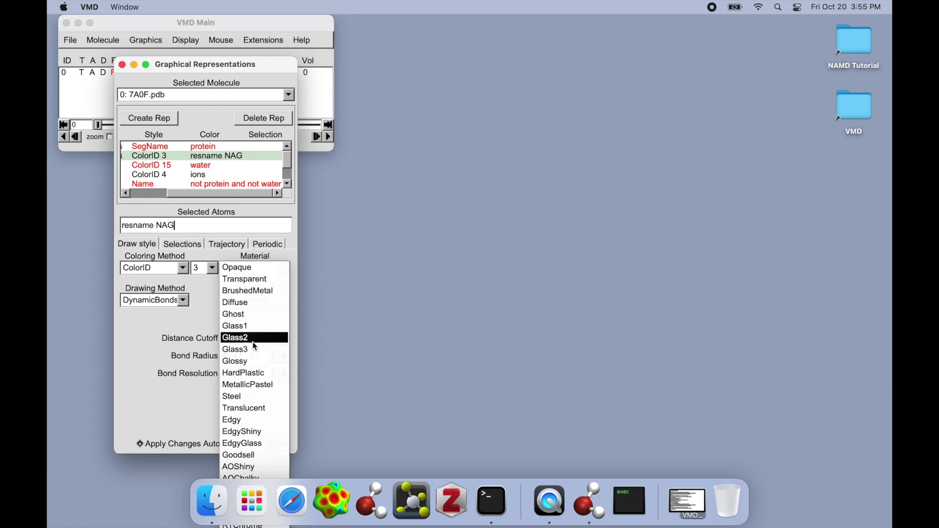
click(253, 362)
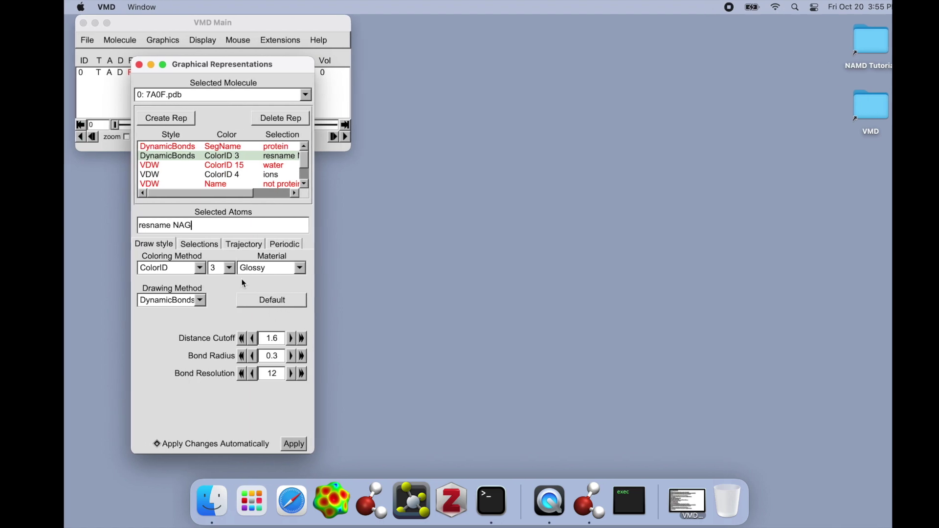
key(ctrl+Right)
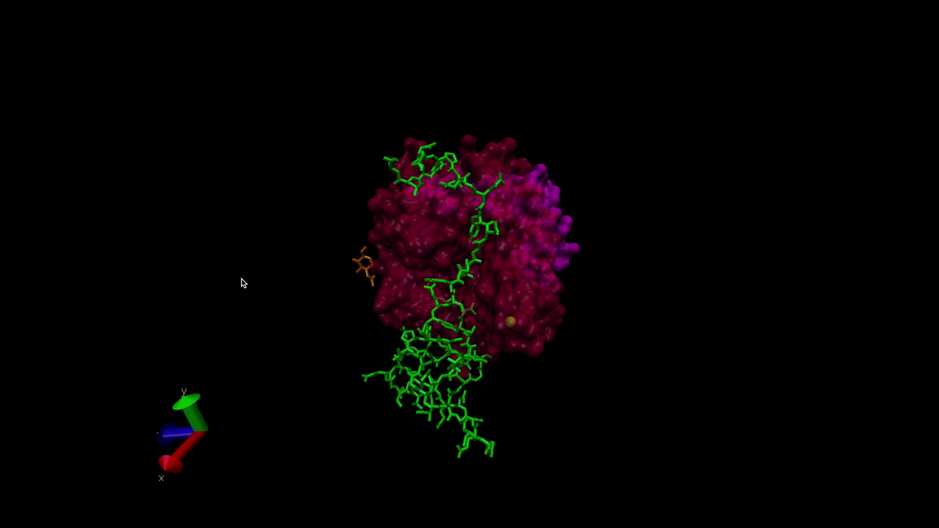
key(ctrl+Left)
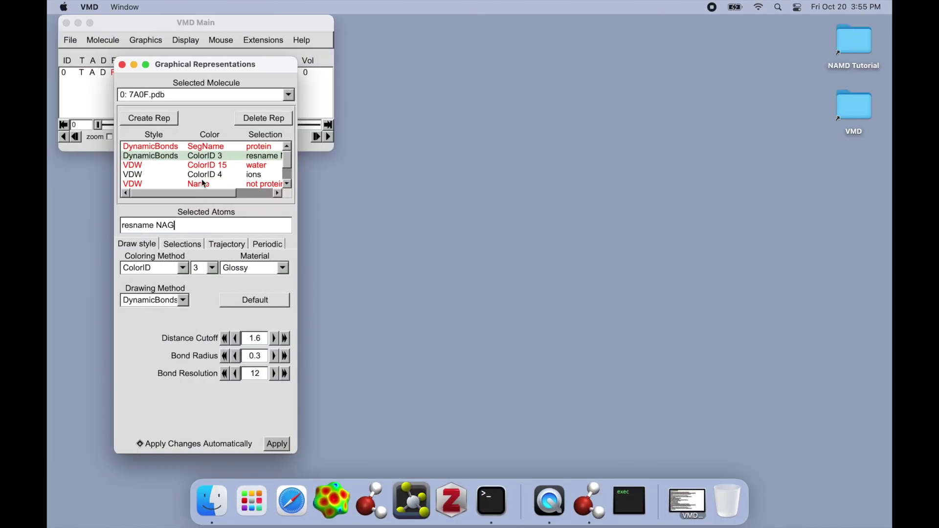
Hide the segname B DynamicBonds representation.
scroll(204, 181, down, 3)
click(204, 180)
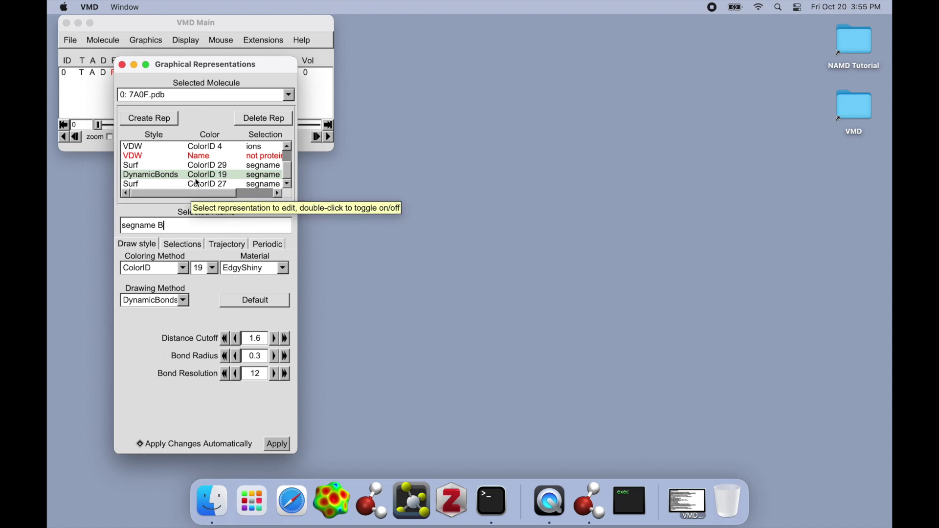
scroll(198, 182, up, 3)
scroll(197, 182, right, 2)
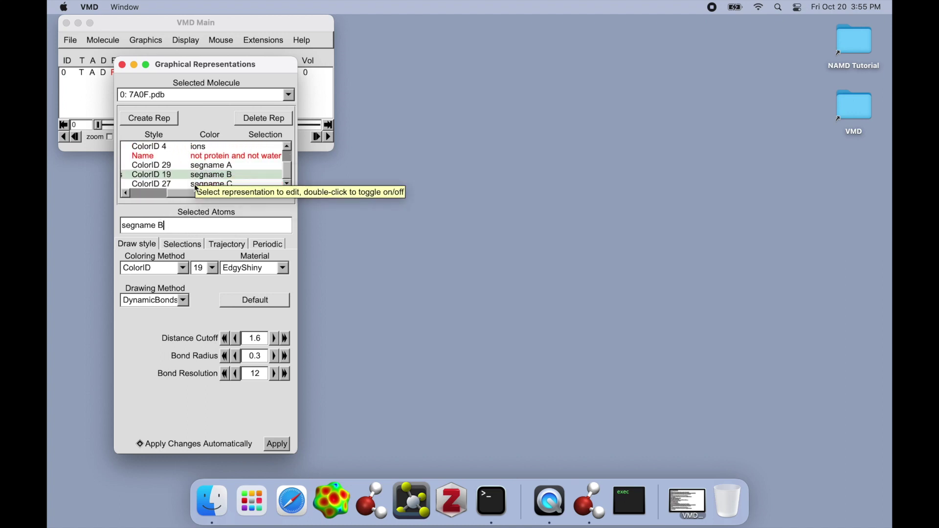
click(189, 193)
Set the segname C surface's material to BrushedMetal and examine it in the OpenGL display.
click(181, 185)
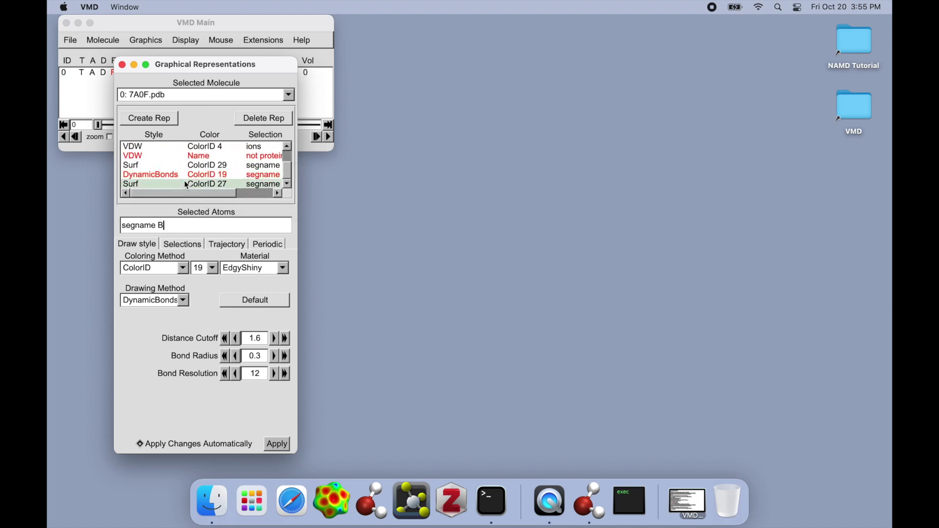
scroll(184, 180, right, 3)
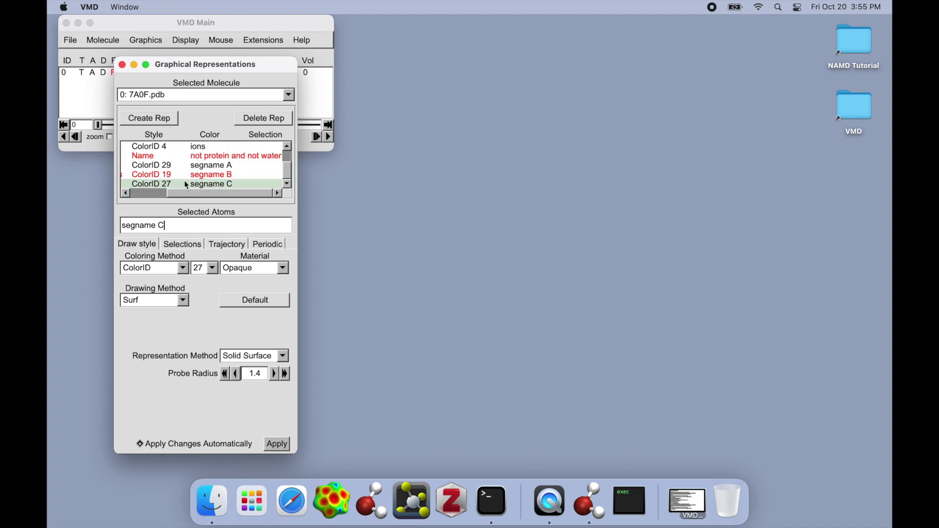
scroll(184, 180, left, 3)
click(274, 269)
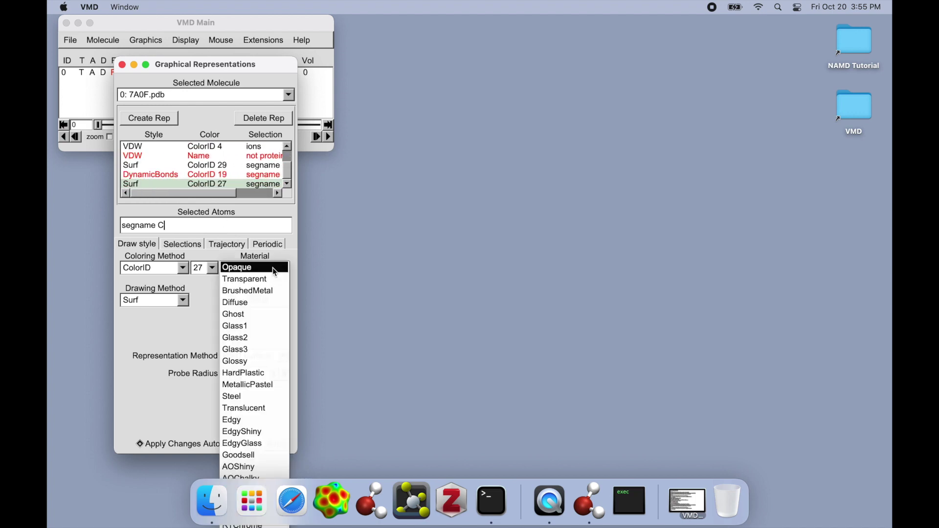
click(273, 293)
key(ctrl+Right)
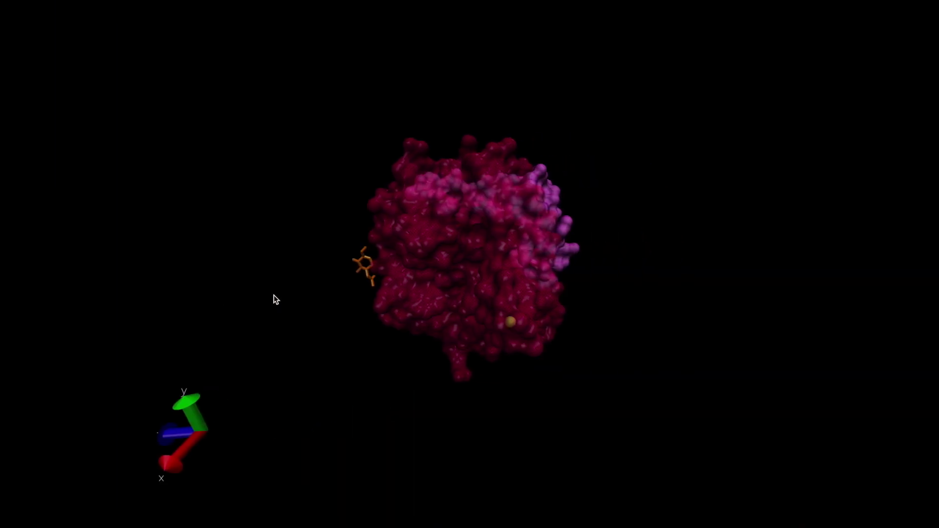
scroll(325, 286, down, 2)
scroll(324, 285, up, 5)
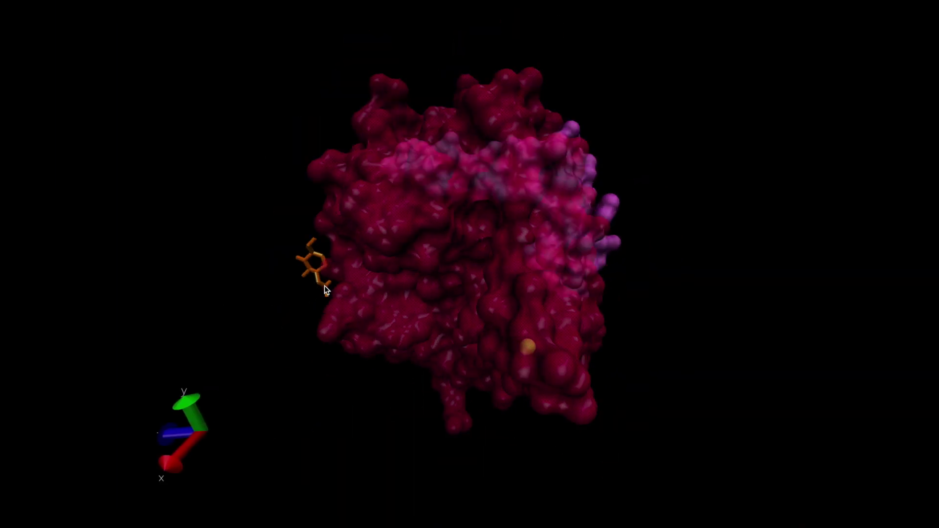
scroll(324, 286, down, 2)
scroll(324, 286, up, 2)
scroll(332, 288, down, 2)
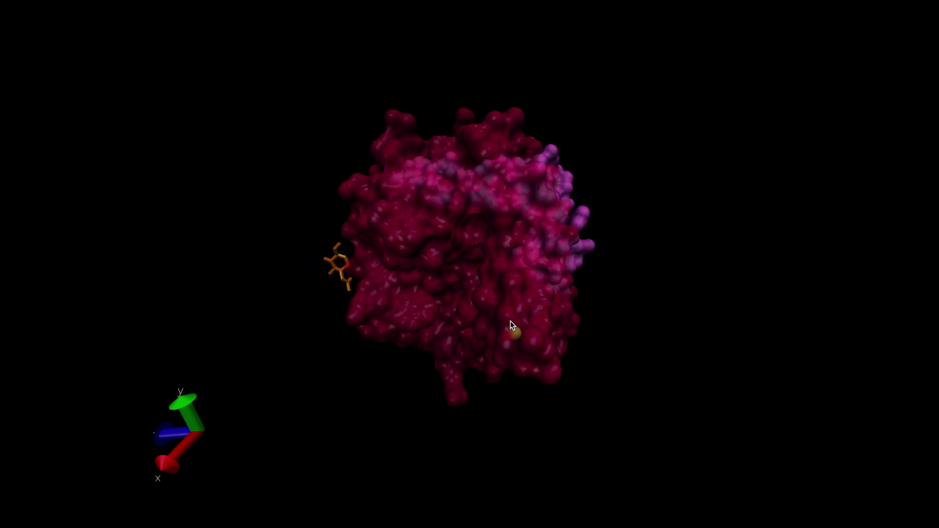
Show the segname B DynamicBonds representation again and view it together with the surfaces.
key(ctrl+Left)
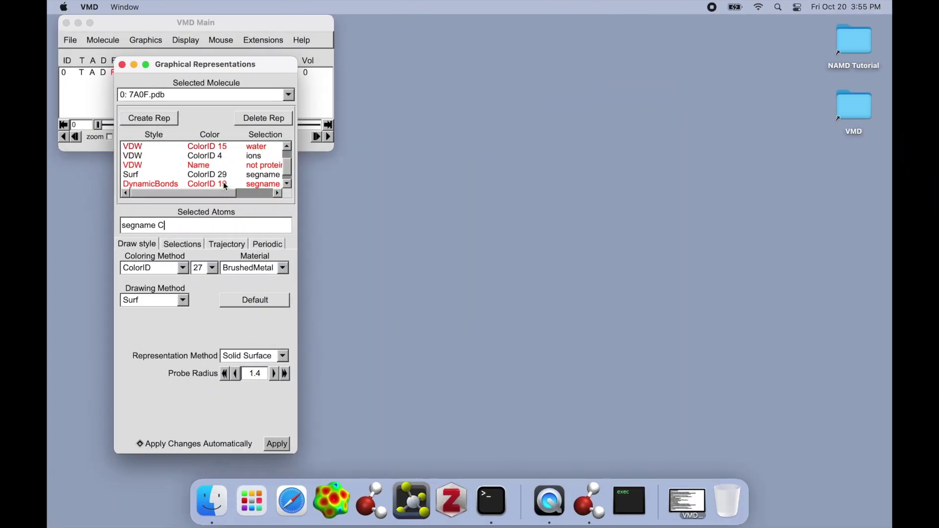
click(225, 175)
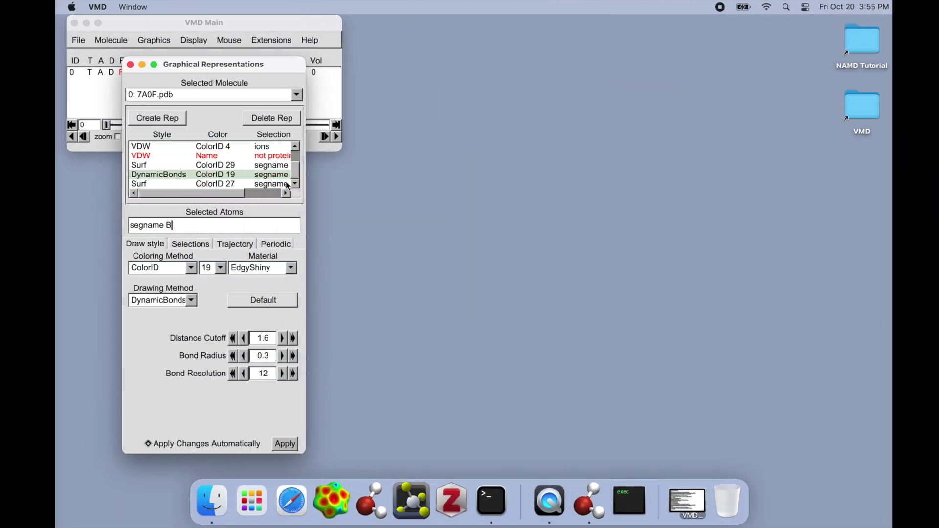
key(ctrl+Right)
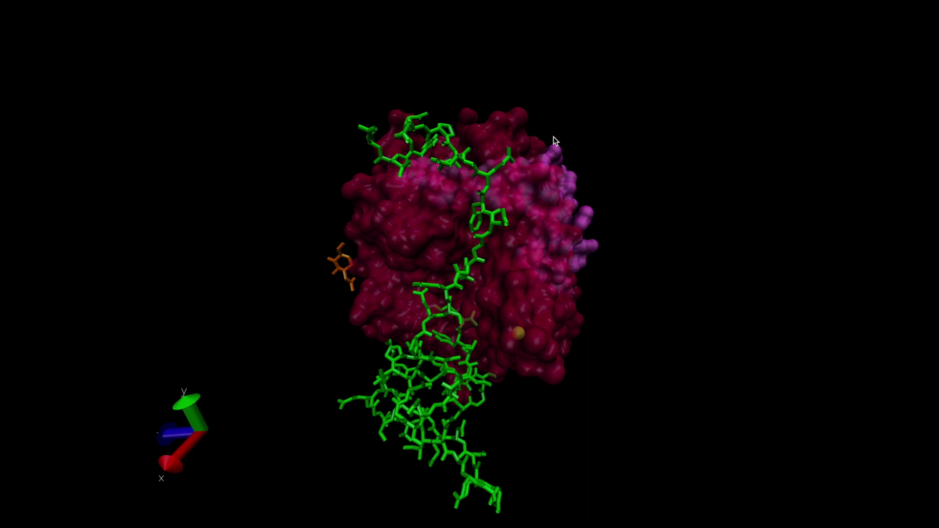
key(ctrl+Left)
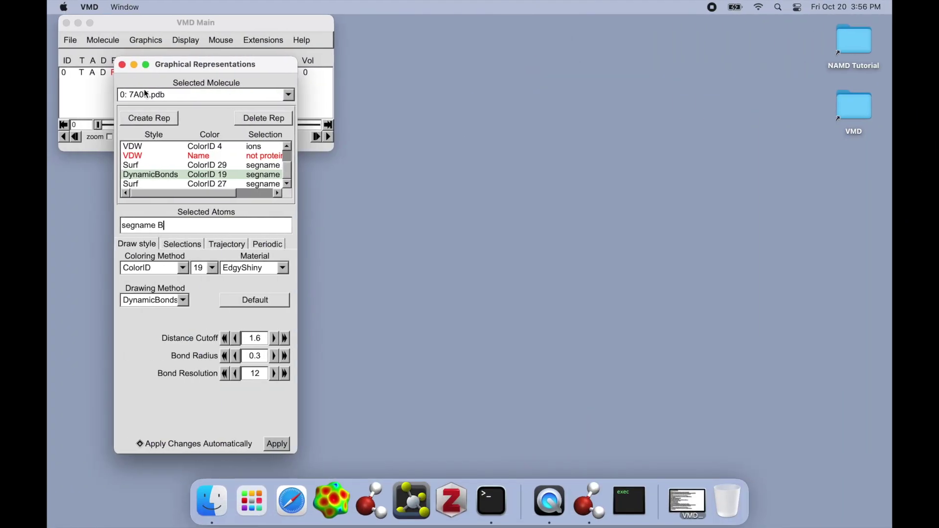
Turn off the coordinate axes in the OpenGL display.
click(90, 93)
click(220, 40)
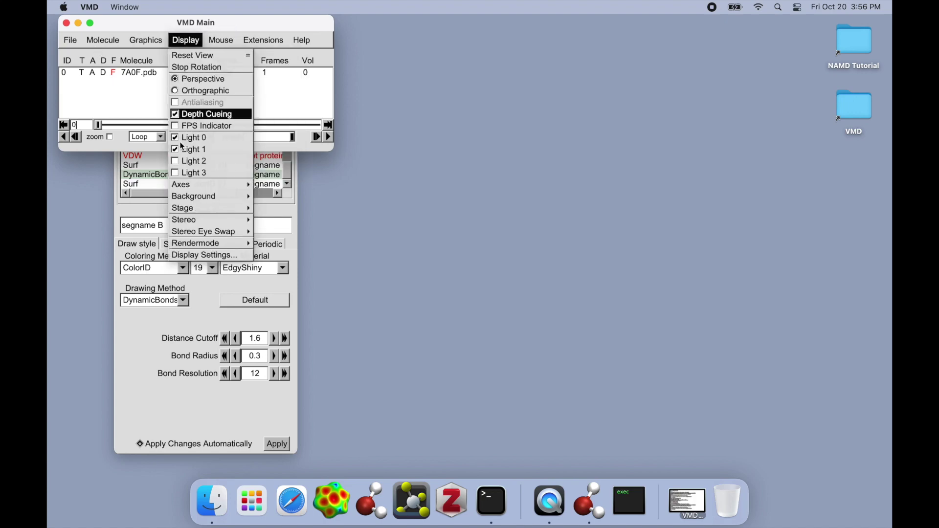
click(280, 190)
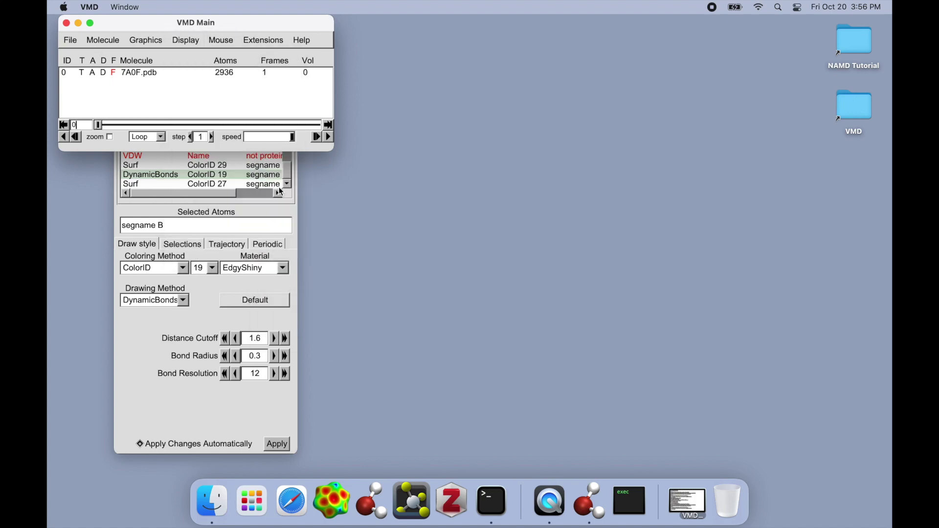
key(ctrl+Right)
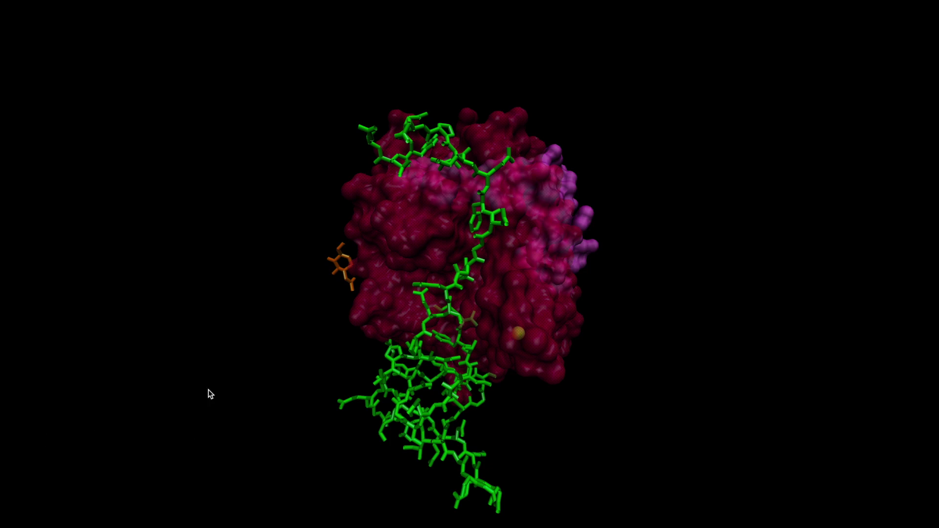
Open the file render controls for the current scene.
key(ctrl+Left)
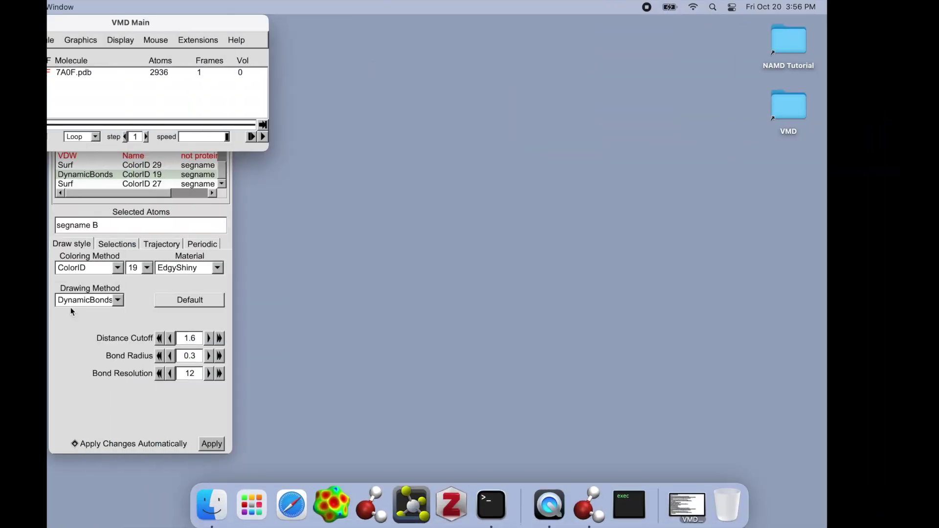
click(71, 40)
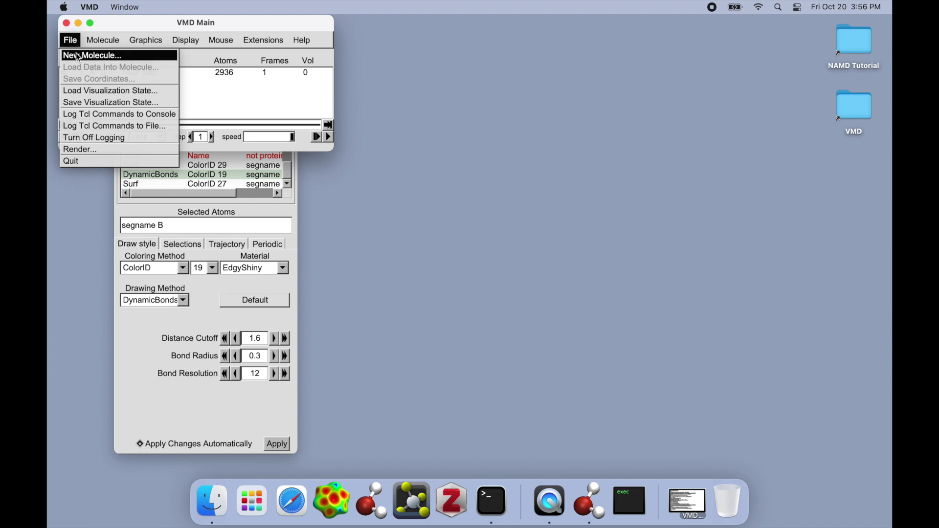
click(89, 150)
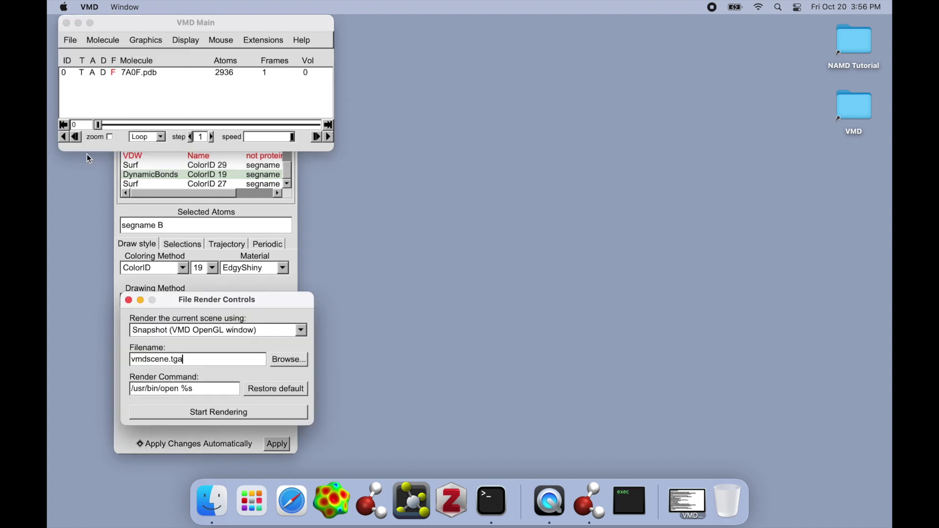
click(292, 359)
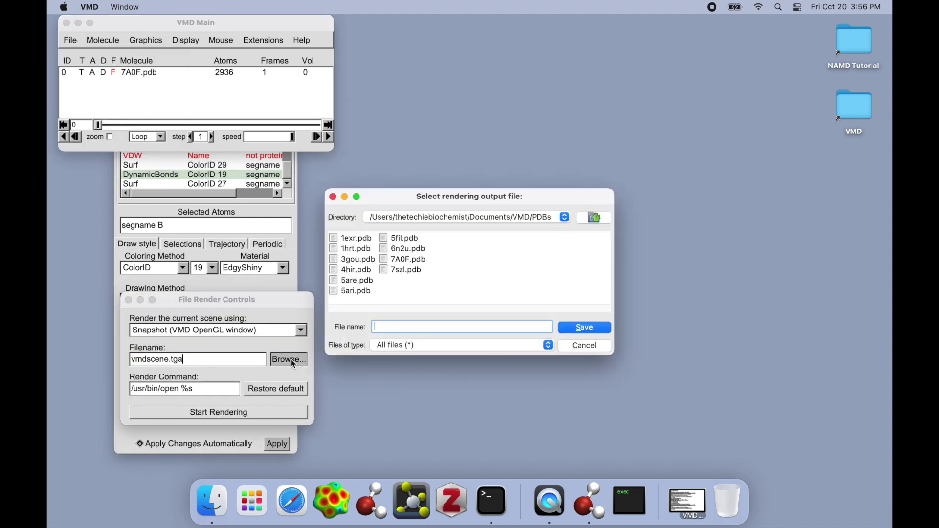
click(585, 328)
click(589, 346)
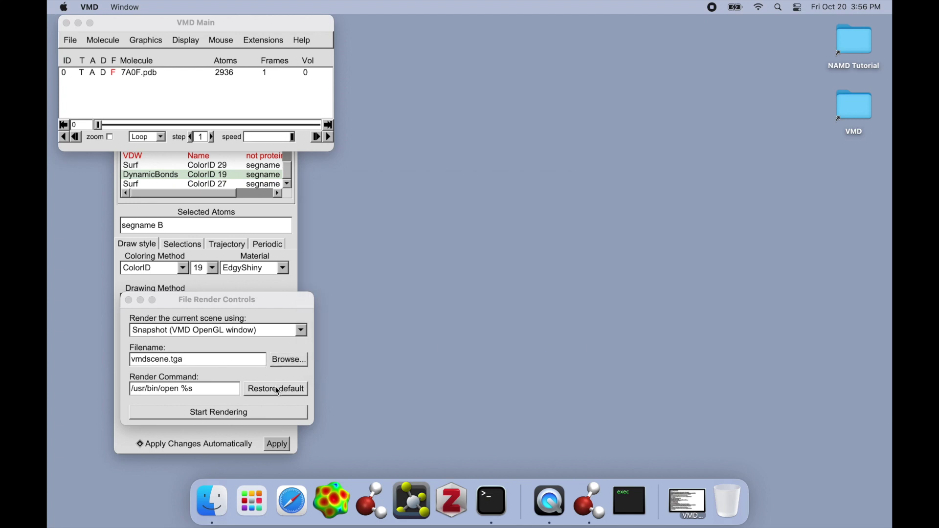
click(296, 362)
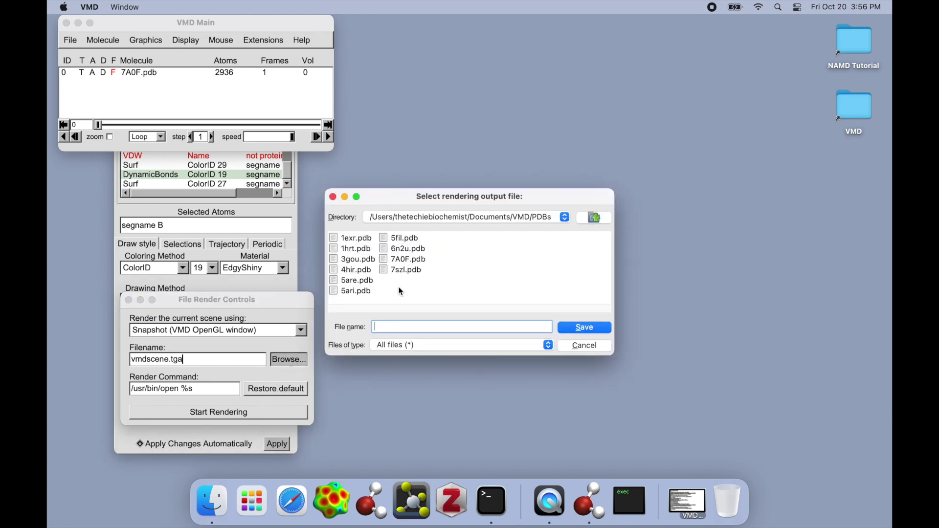
click(333, 197)
Render the current scene using Tachyon with the output filename 7A0Fpretty.
click(263, 331)
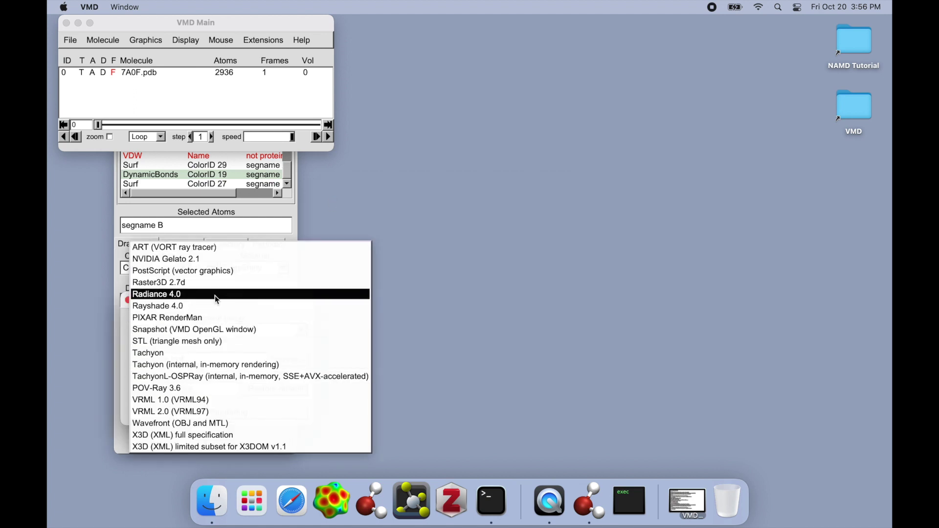
click(201, 355)
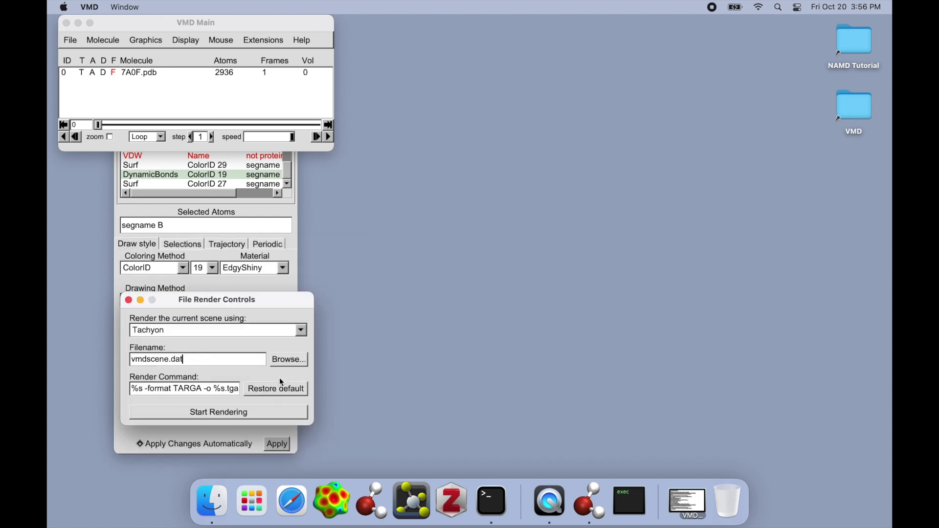
drag(200, 362, 101, 364)
key(BackSpace)
text(7A0FPr)
key(BackSpace)
key(BackSpace)
text(pretty)
click(225, 413)
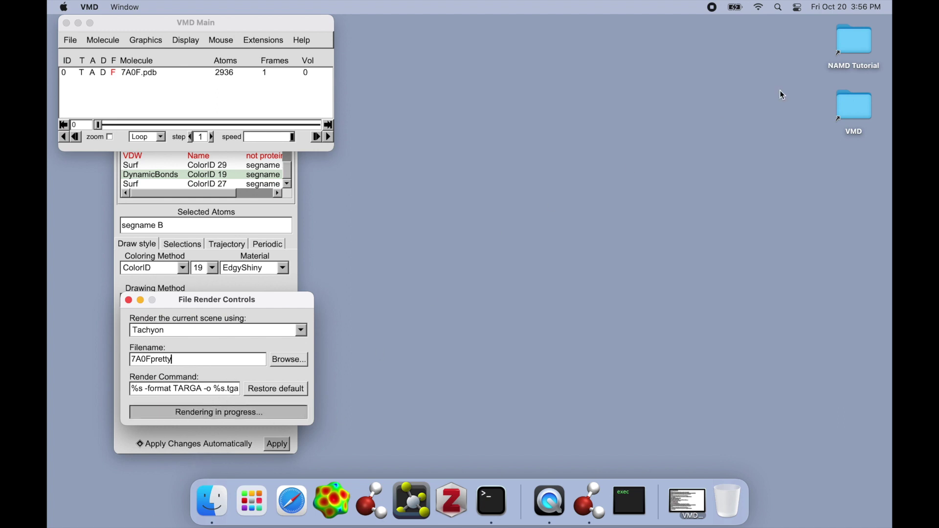
Open the rendered image 7A0Fpretty.tga from the VMD folder on the desktop and view it full screen.
click(848, 118)
double_click(847, 117)
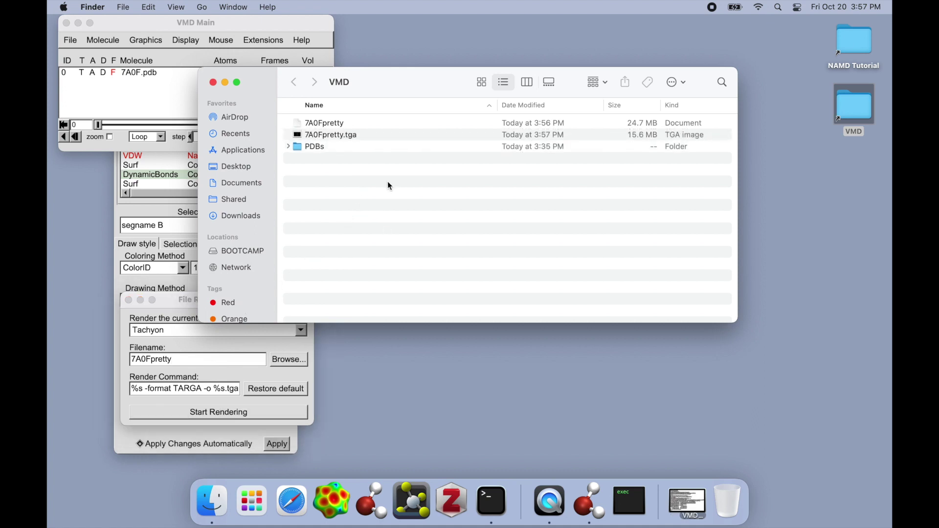
double_click(374, 137)
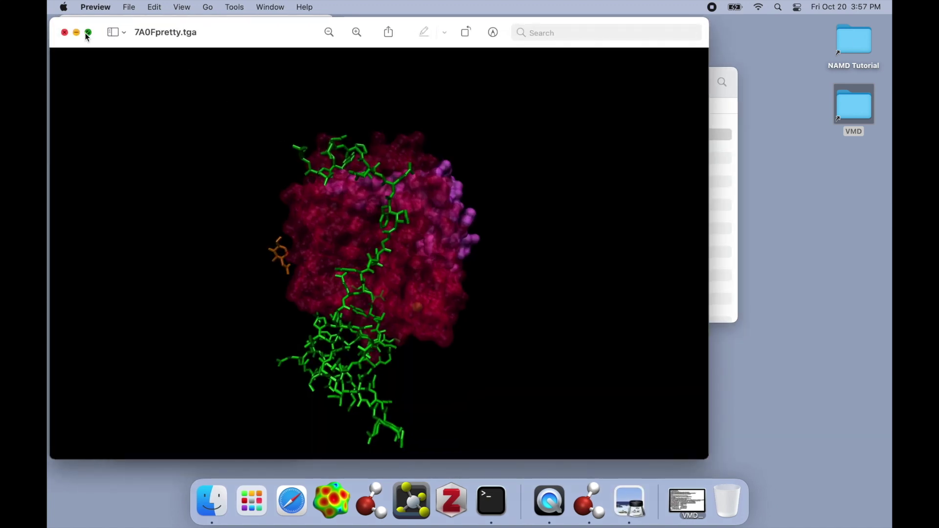
click(88, 33)
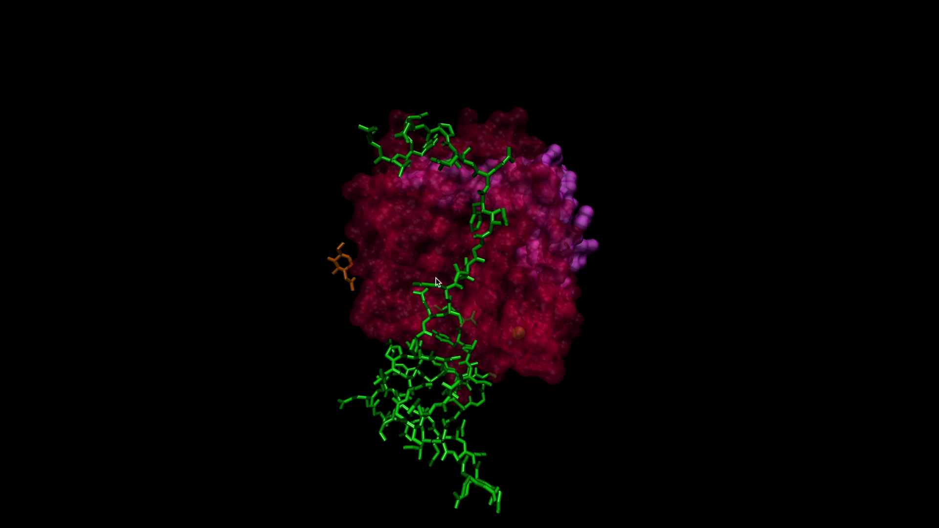
Close the VMD folder window and return to the VMD control windows.
key(ctrl+Left)
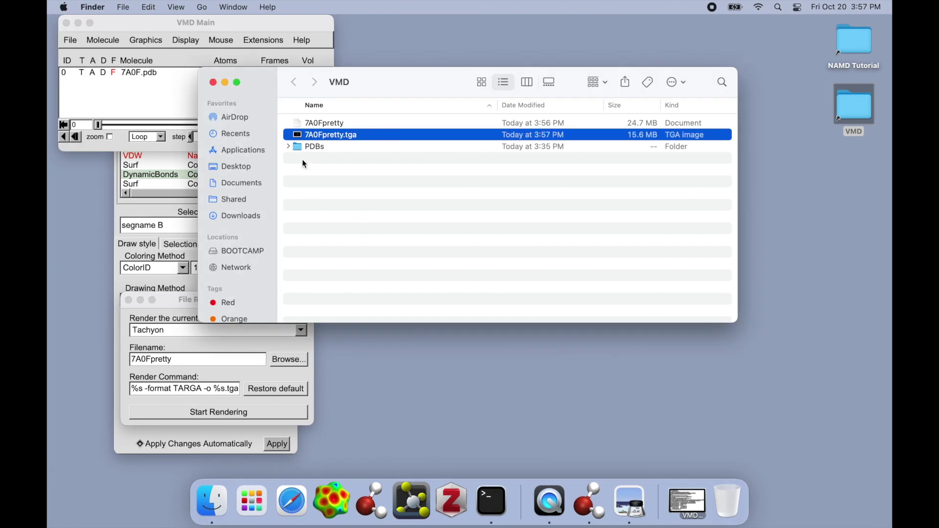
click(213, 82)
key(ctrl+Right)
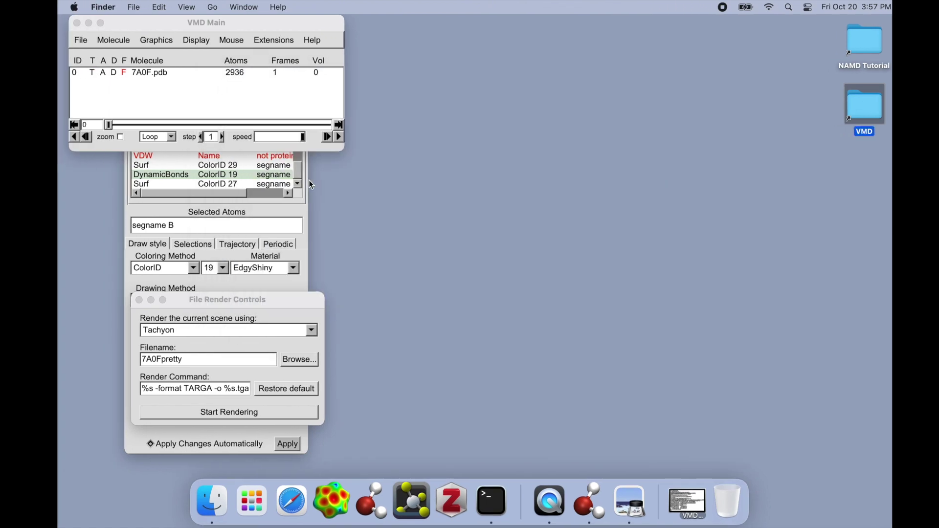
key(ctrl+Left)
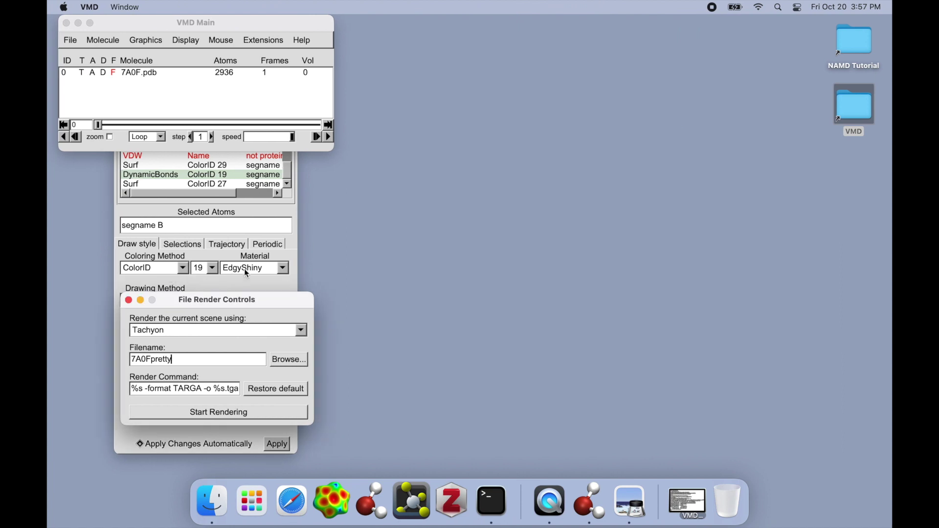
Set the segname B DynamicBonds representation's color to 21 cyan2 and compare the display with the rendered image.
click(231, 232)
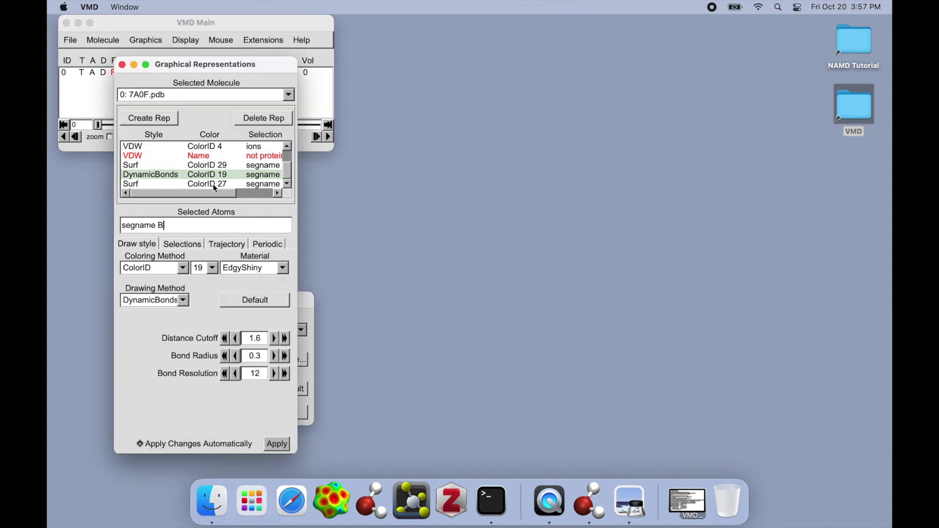
click(215, 268)
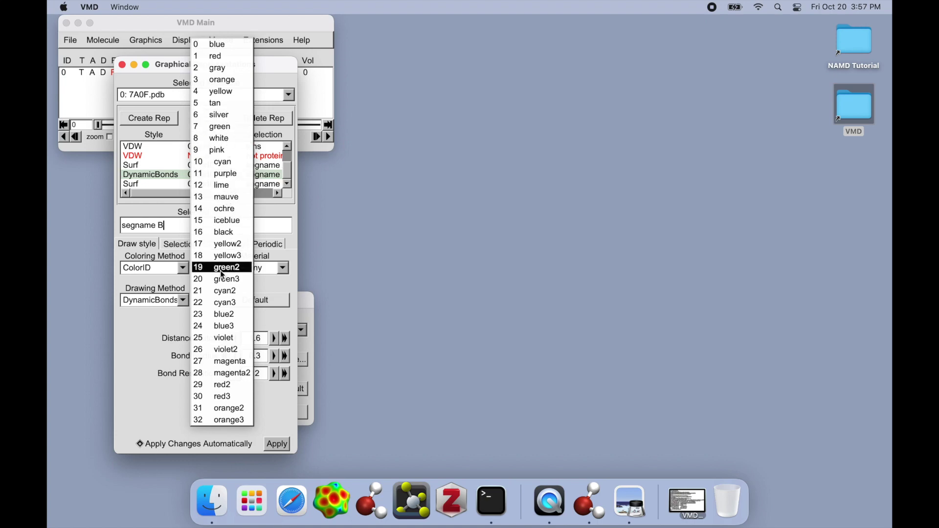
click(218, 298)
key(ctrl+Right)
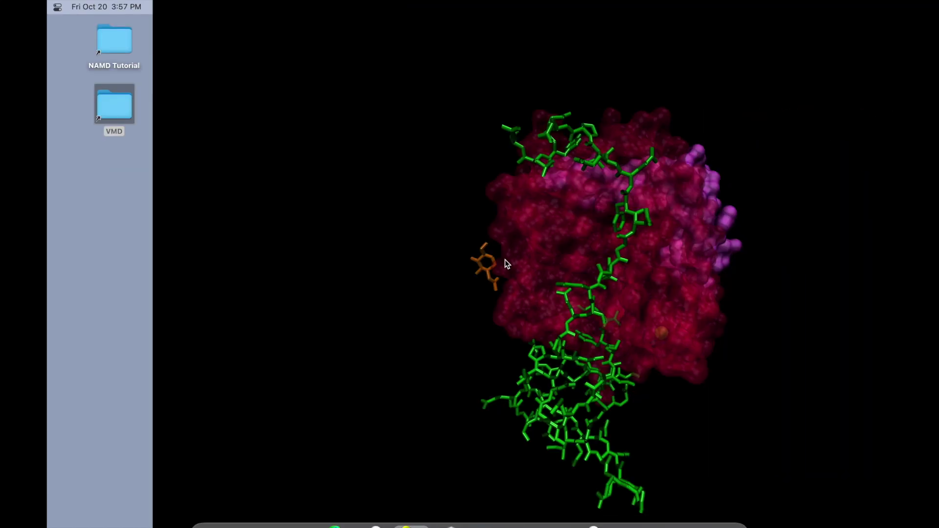
key(ctrl+Left)
key(ctrl+Right)
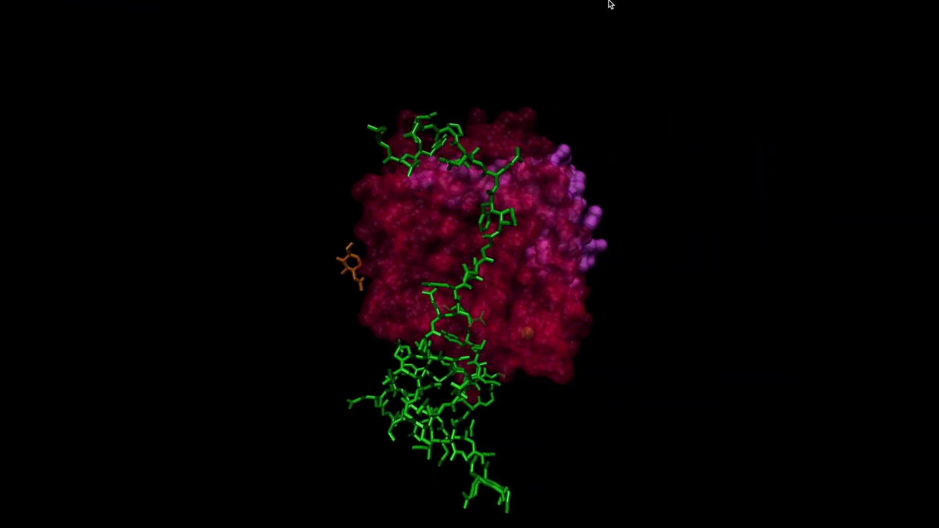
key(ctrl+Left)
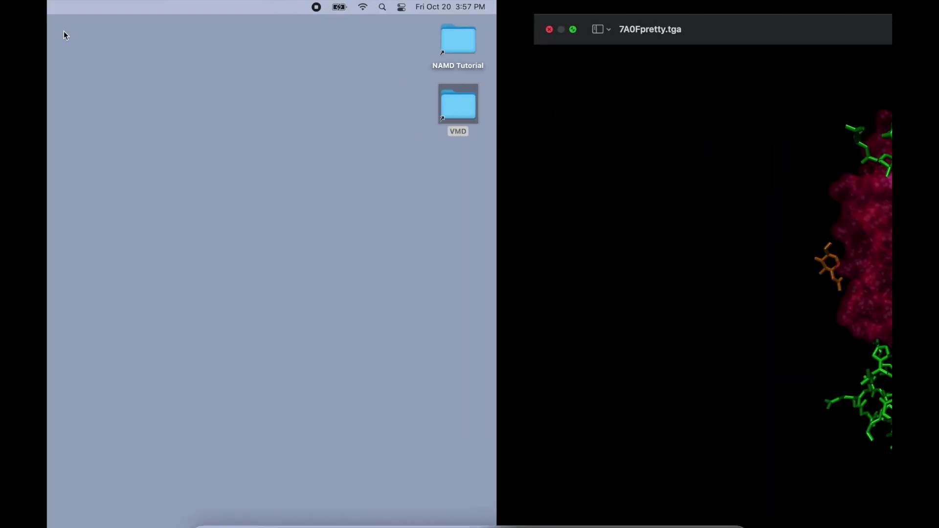
key(ctrl+Right)
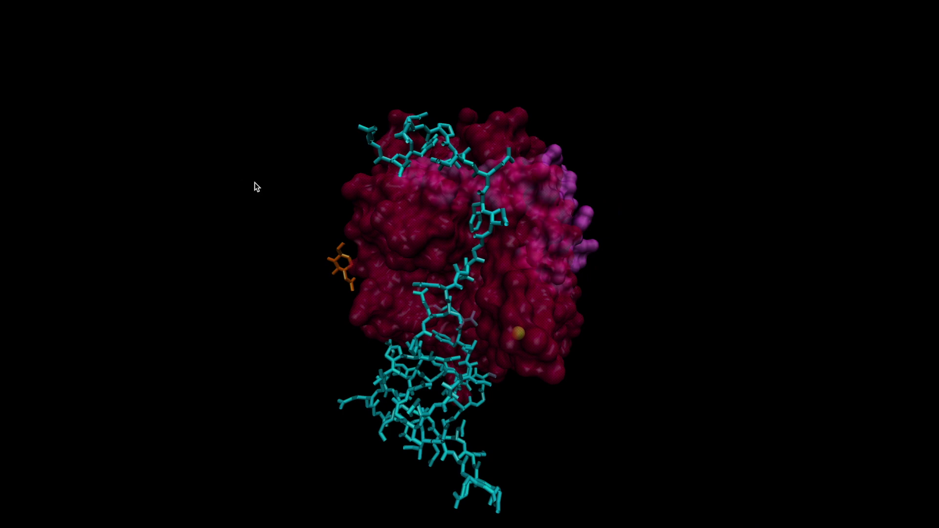
key(ctrl+Left)
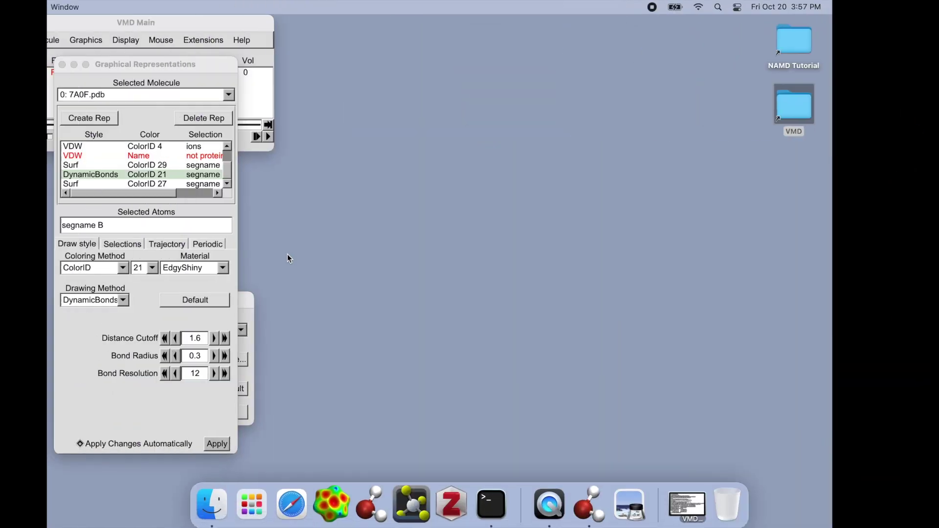
Switch the OpenGL display background to a gradient and view the molecule against it.
click(303, 108)
click(184, 40)
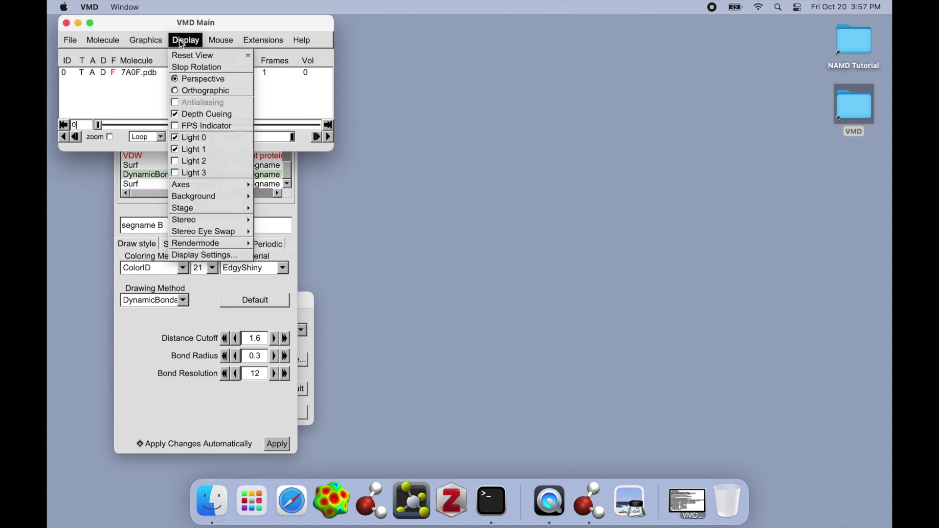
mouse_move(235, 186)
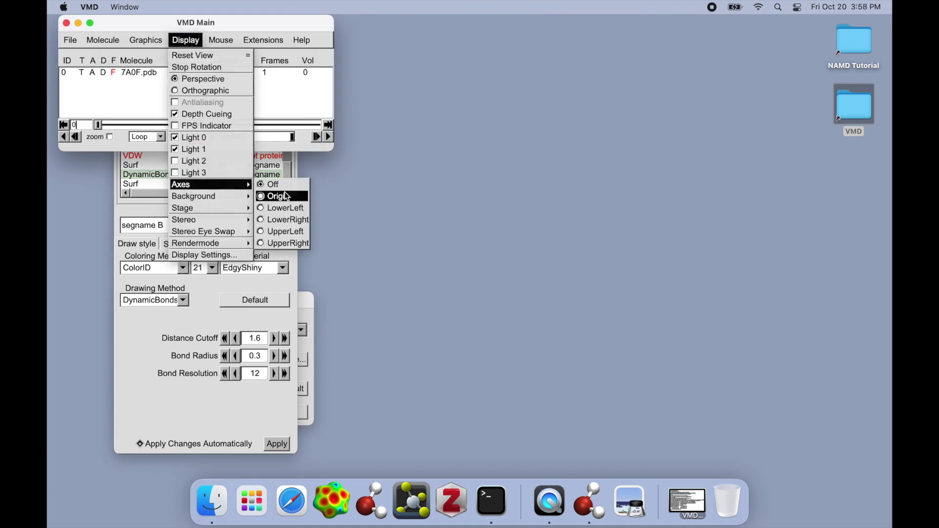
click(274, 206)
key(ctrl+Right)
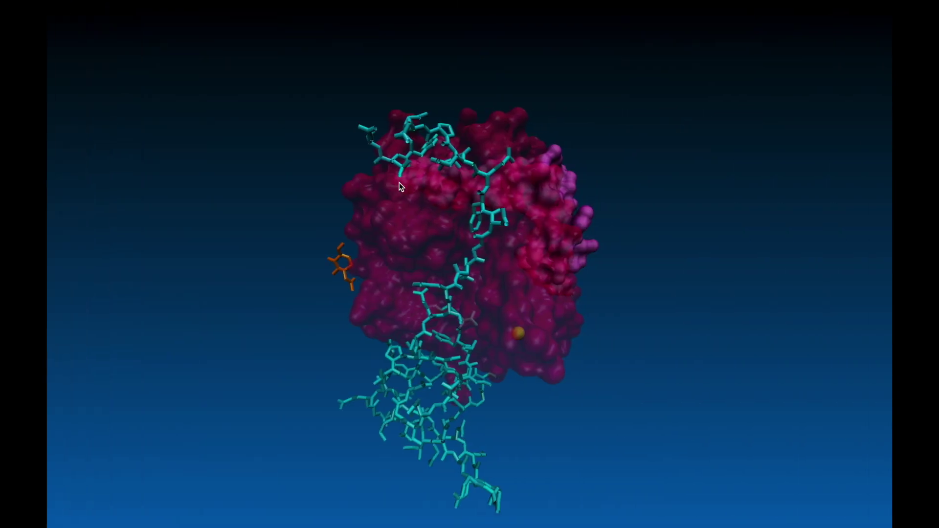
key(ctrl+Left)
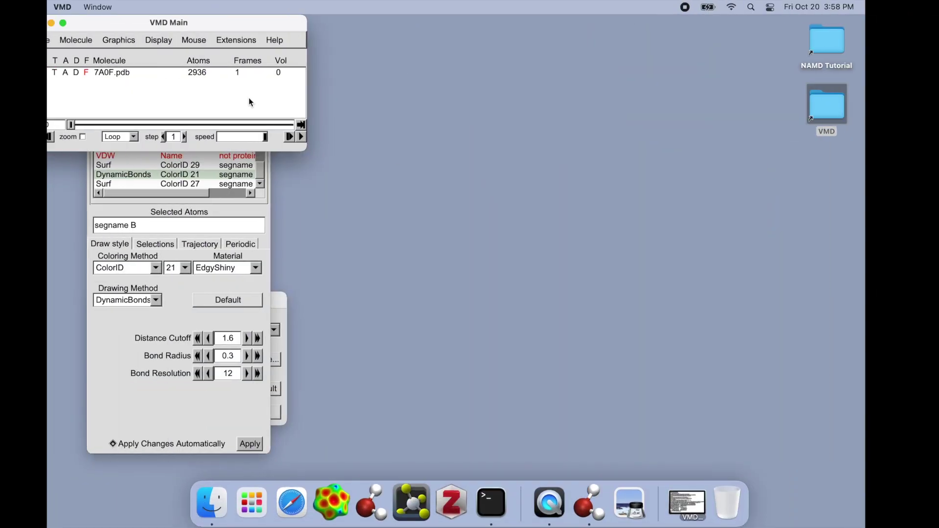
Open the Color Controls and show the color names in the Display category.
click(220, 43)
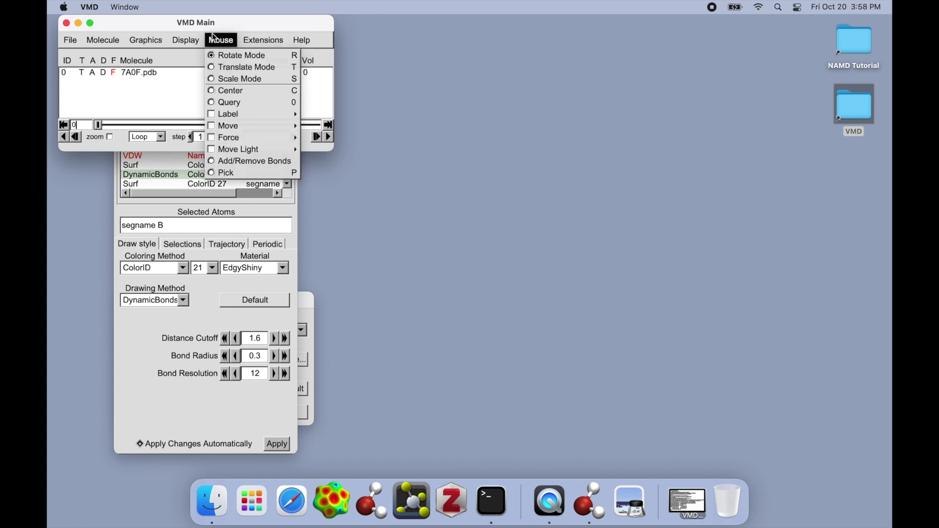
click(145, 68)
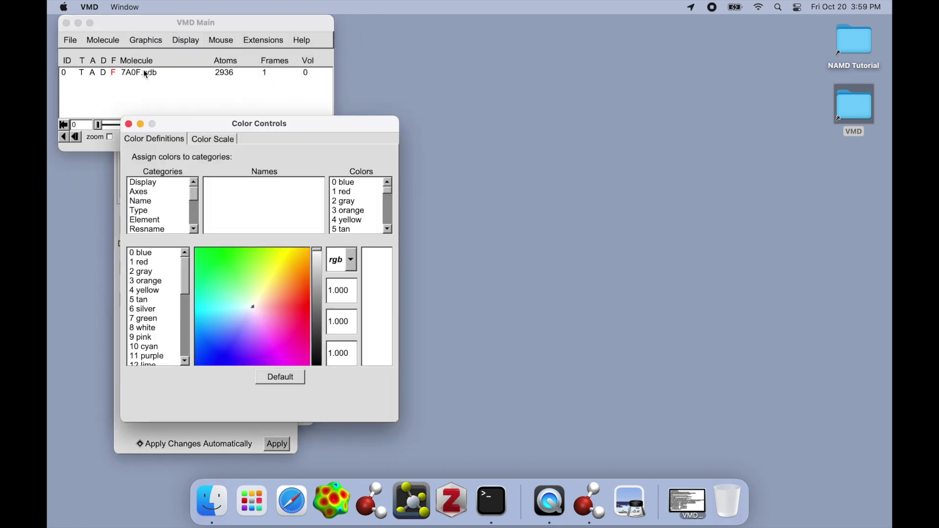
scroll(162, 203, down, 5)
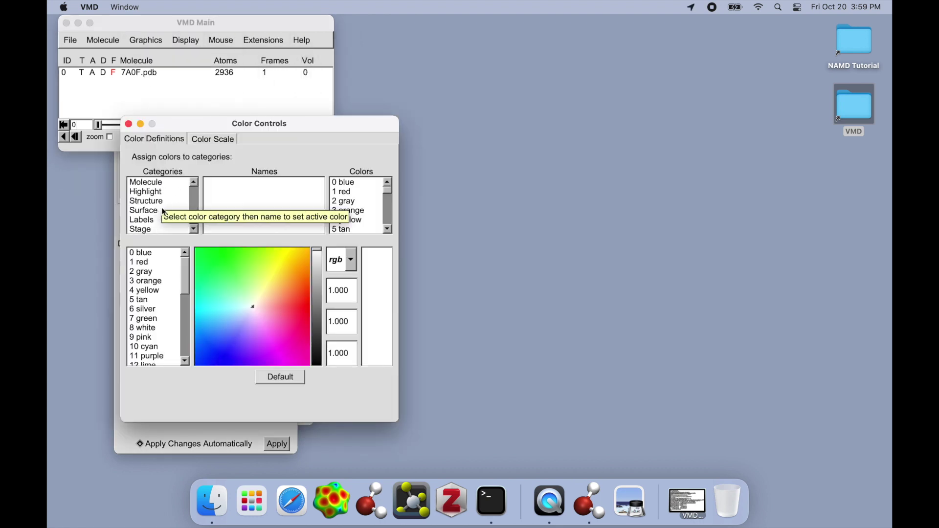
scroll(162, 209, up, 5)
scroll(162, 205, down, 1)
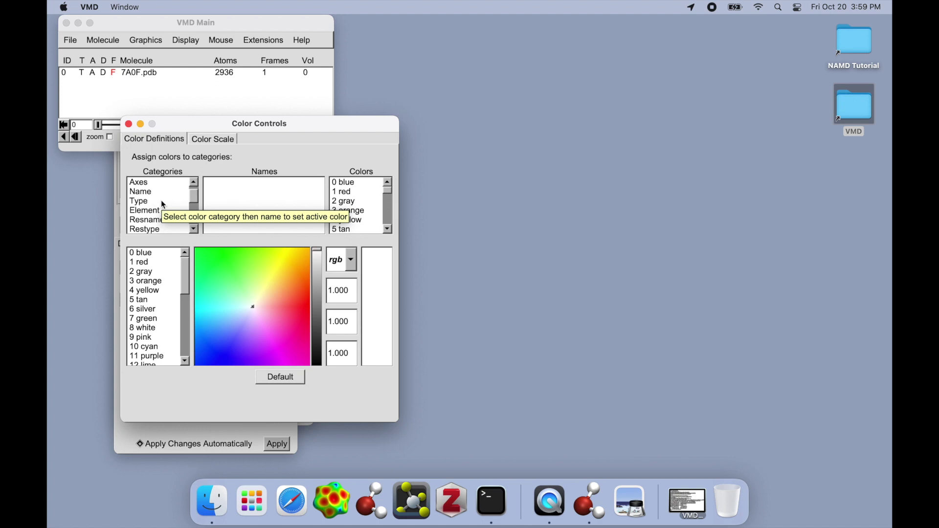
scroll(160, 200, up, 1)
click(150, 183)
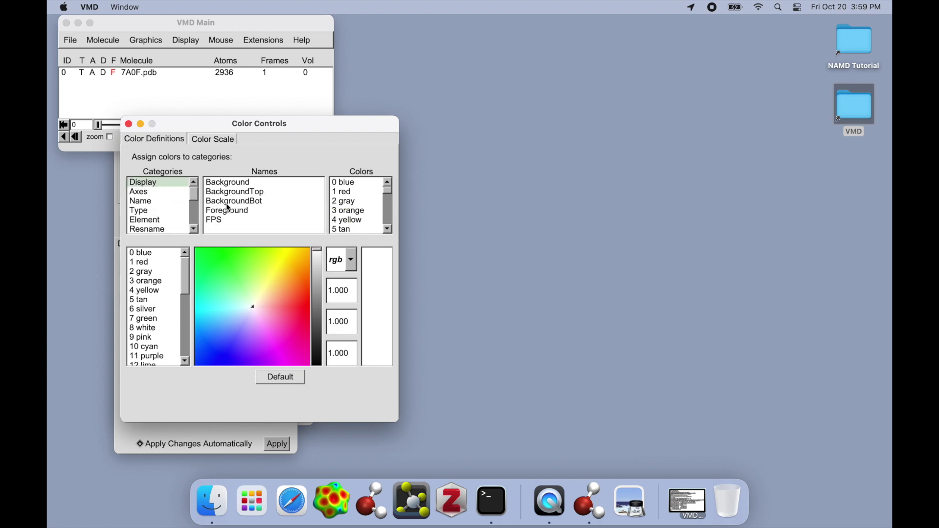
Check the colors assigned to Background, BackgroundTop and BackgroundBot.
click(242, 184)
click(250, 193)
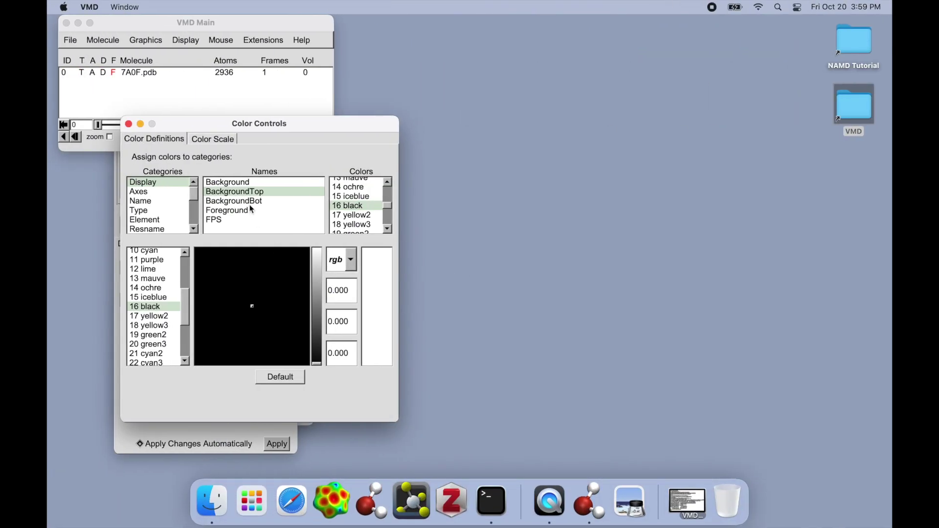
click(242, 201)
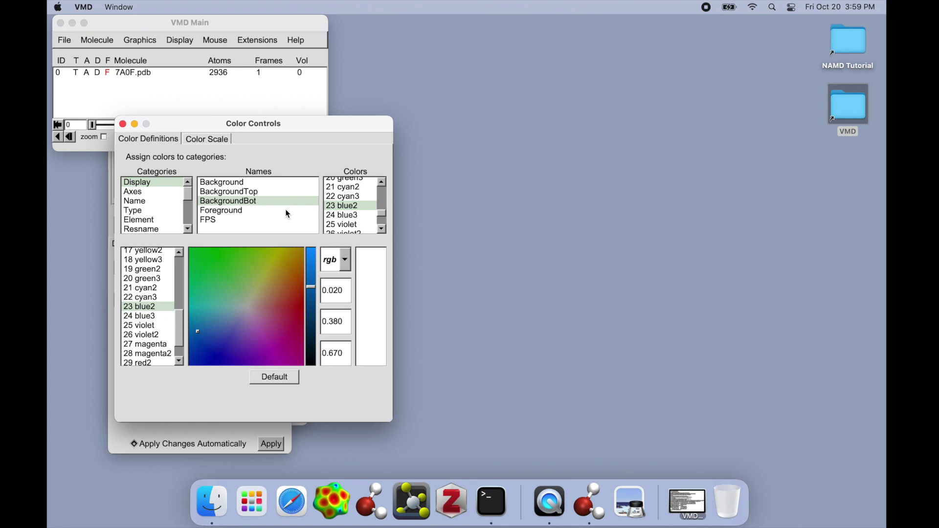
Redefine the 16 black color used by BackgroundTop as a green of about RGB 0.260, 0.617, 0.159.
click(243, 191)
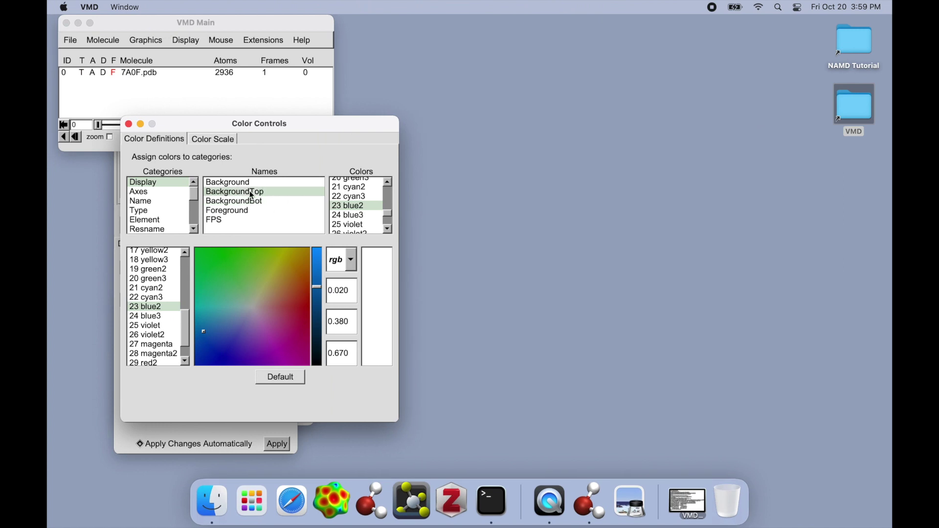
click(222, 288)
mouse_move(227, 286)
mouse_down()
mouse_move(201, 269)
mouse_move(230, 258)
mouse_move(240, 267)
mouse_up()
mouse_move(317, 363)
mouse_down()
mouse_move(321, 269)
mouse_move(318, 292)
mouse_up()
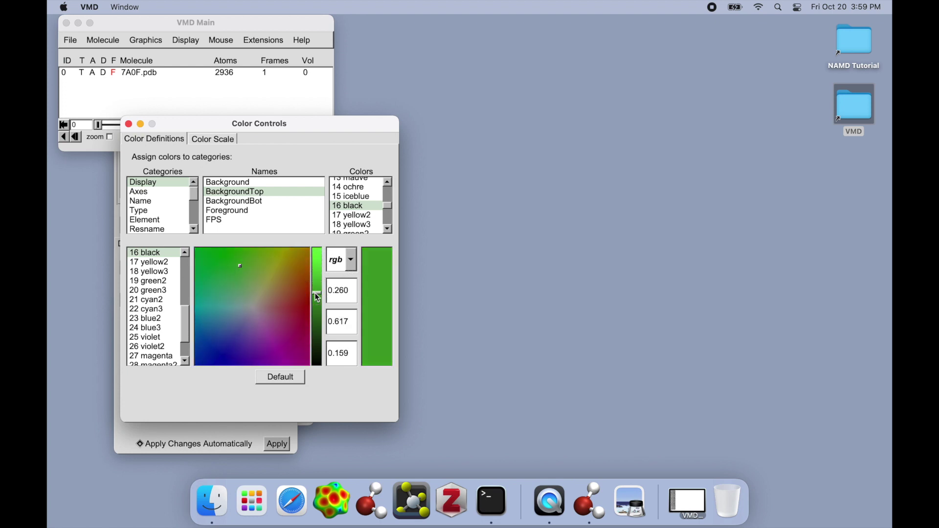
Try an olive yellow of about RGB 0.670, 0.628, 0.000 for the 23 blue2 color used by BackgroundBot and view the gradient.
click(259, 201)
mouse_move(224, 277)
mouse_down()
mouse_move(281, 281)
mouse_move(286, 250)
mouse_move(283, 260)
mouse_up()
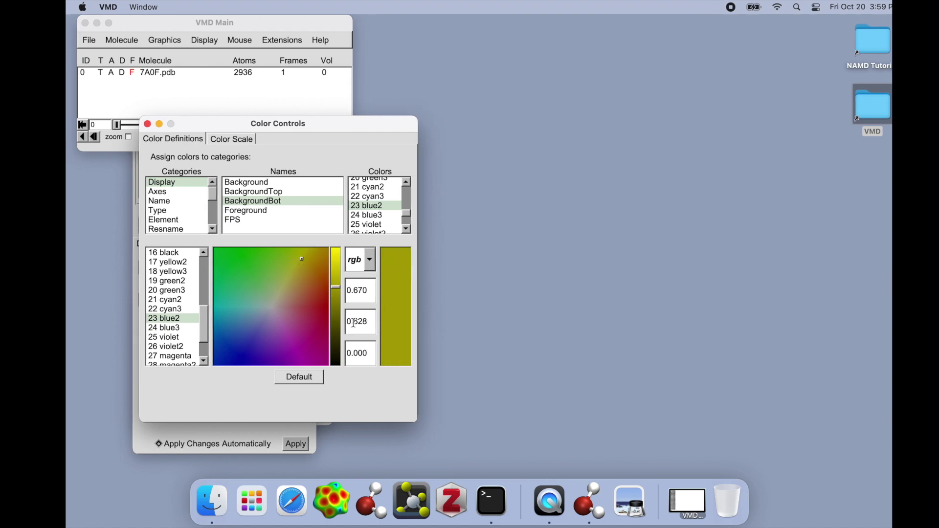
key(ctrl+Right)
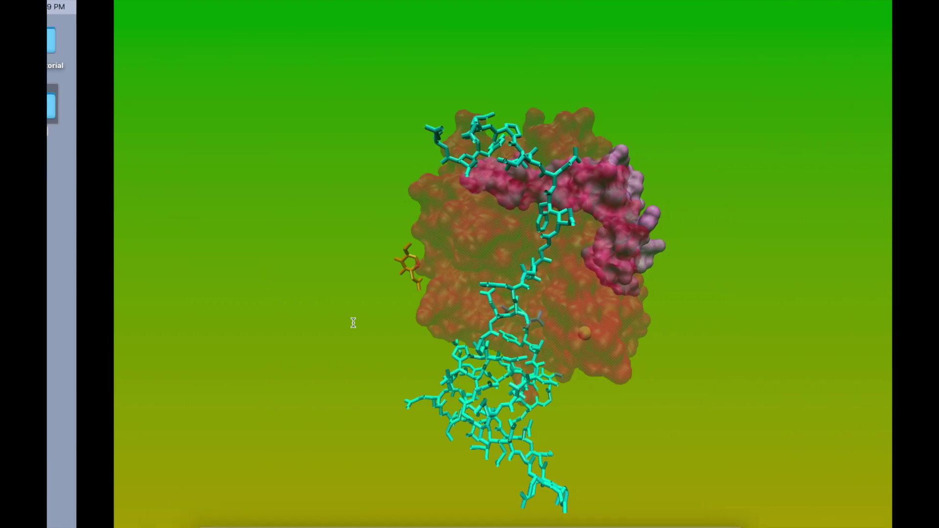
key(ctrl+Left)
Redefine the 23 blue2 color used by BackgroundBot as near-white, about RGB 0.993, 0.985, 1.000, checking the gradient behind the molecule.
click(296, 268)
mouse_move(277, 270)
mouse_down()
mouse_move(238, 276)
mouse_move(252, 304)
mouse_up()
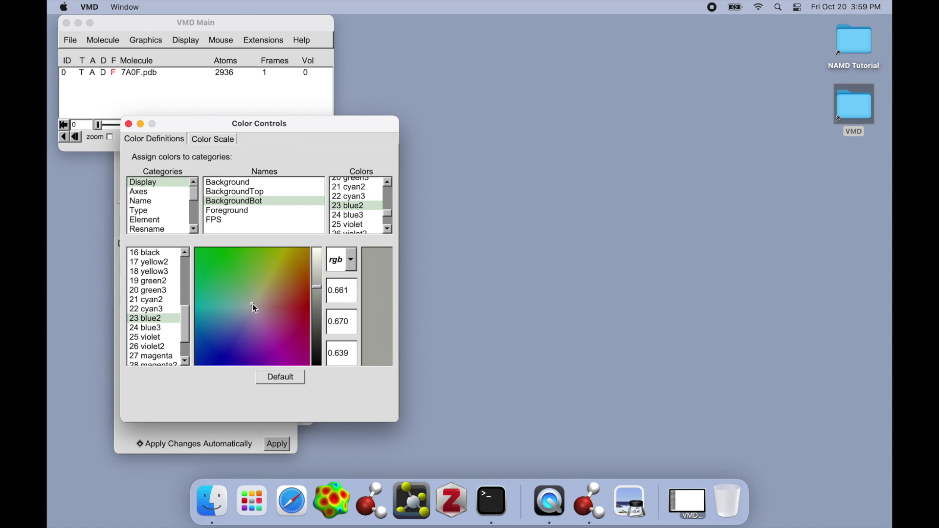
drag(321, 292, 322, 245)
mouse_move(251, 304)
mouse_down()
mouse_move(249, 289)
mouse_move(252, 300)
mouse_up()
key(ctrl+Right)
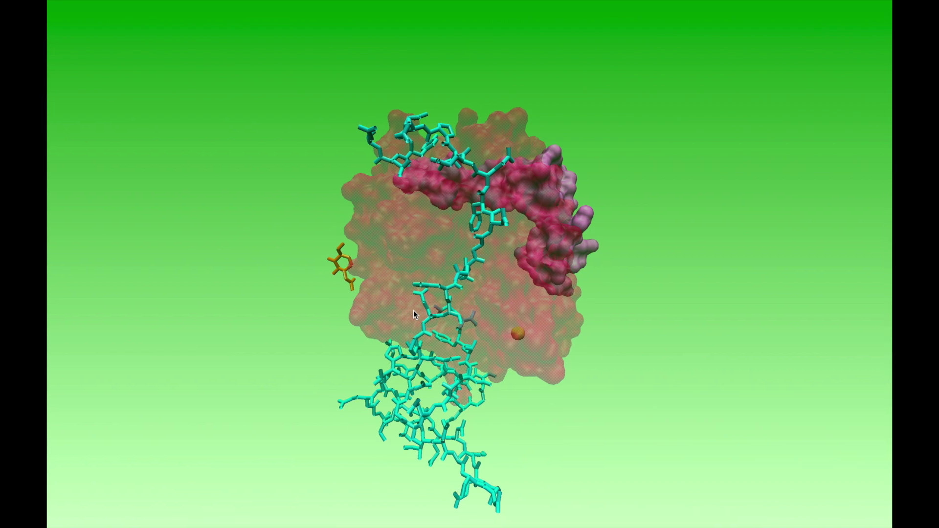
key(ctrl+Left)
drag(250, 300, 253, 307)
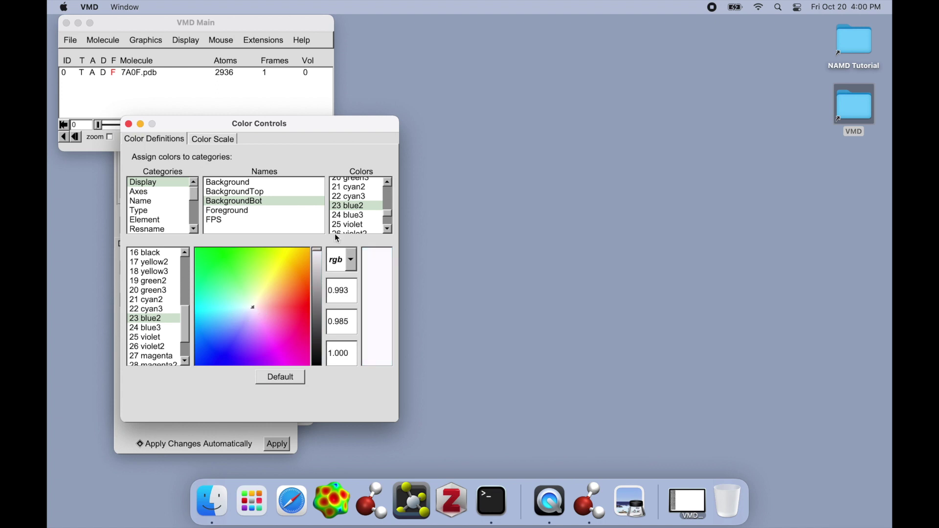
Redefine the 16 black color used by BackgroundTop as a gray-green of about RGB 0.575, 0.617, 0.546 and view the gradient.
click(251, 192)
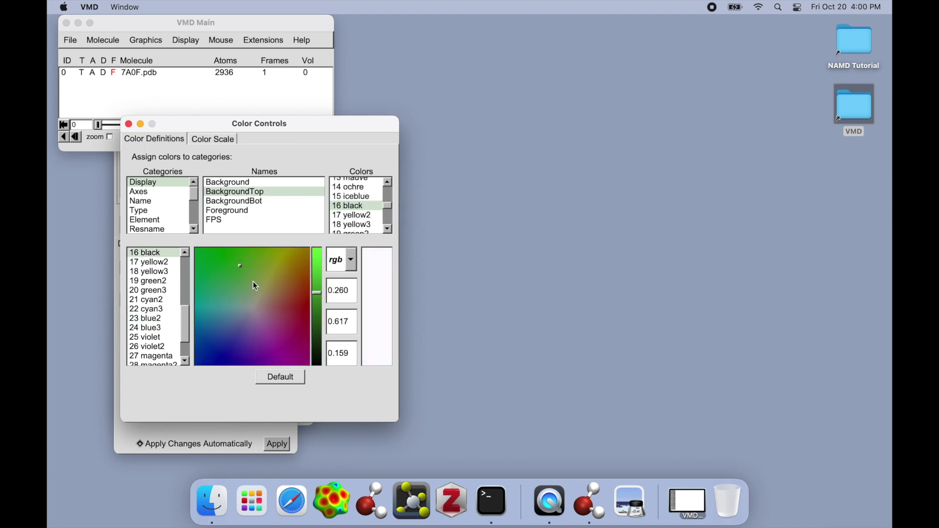
click(253, 301)
click(253, 304)
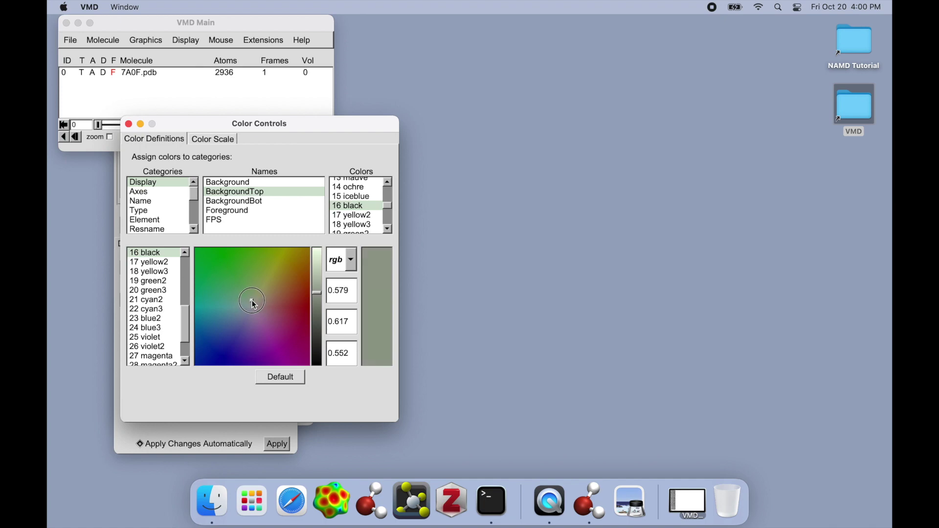
key(ctrl+Right)
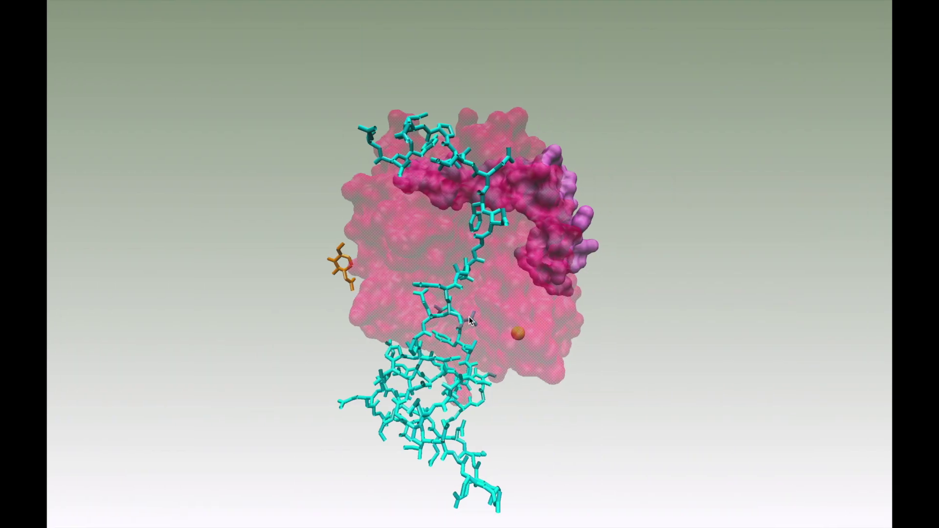
key(ctrl+Left)
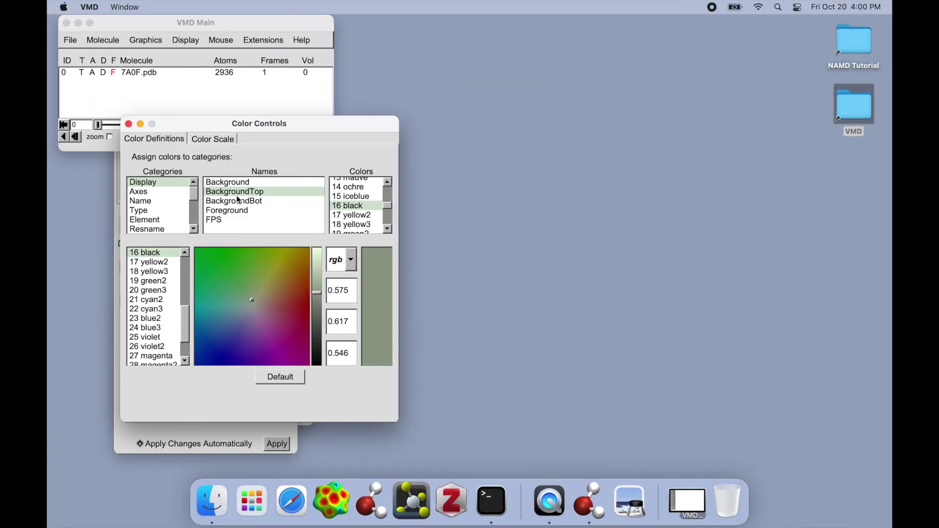
Close the Color Controls and render the current scene with Tachyon under the filename 7A0Fpretty.
click(128, 124)
key(ctrl+Right)
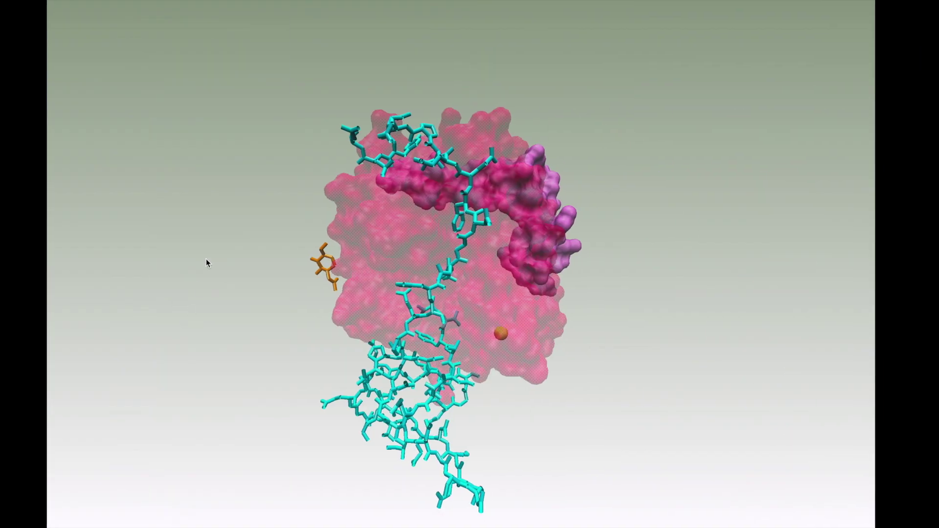
key(ctrl+Left)
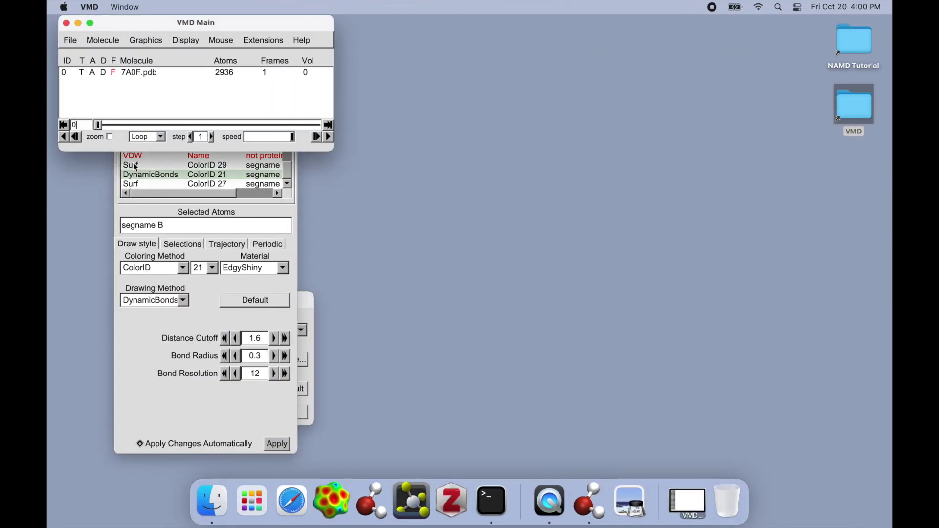
click(70, 40)
click(87, 150)
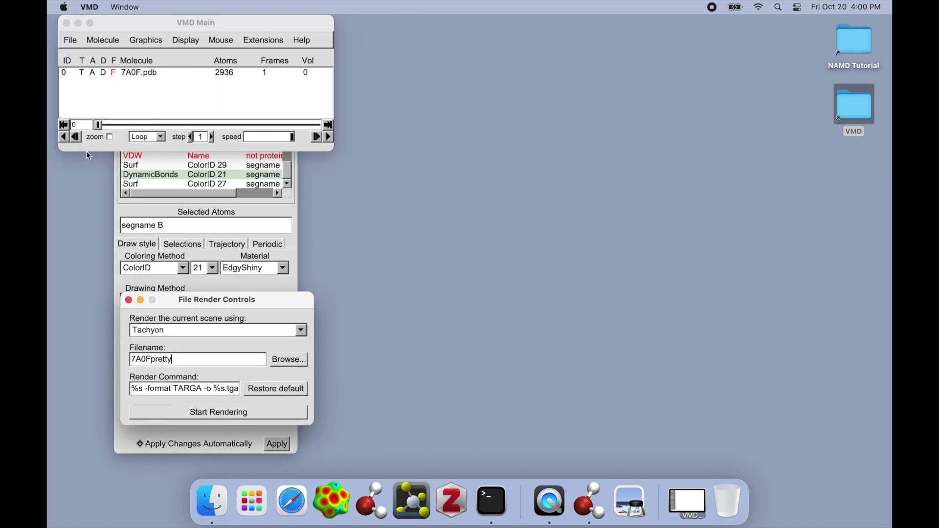
click(236, 415)
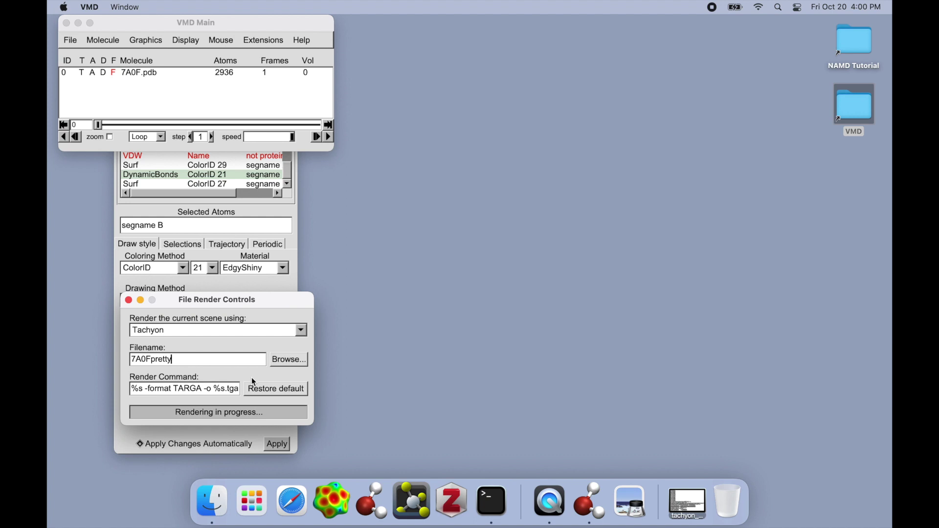
Open the VMD folder on the desktop and rename the earlier render 7A0Fpretty.tga as 7A0Fpretty1.tga.
click(862, 97)
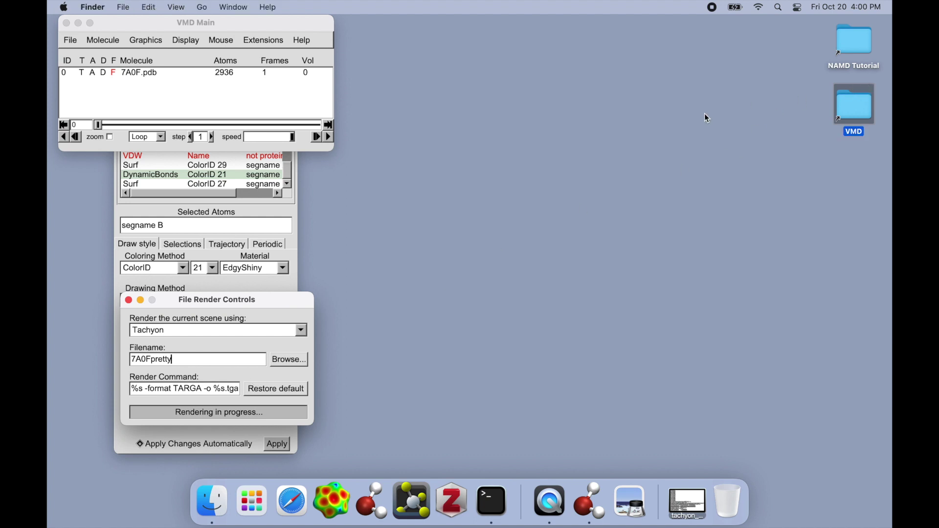
key(super+o)
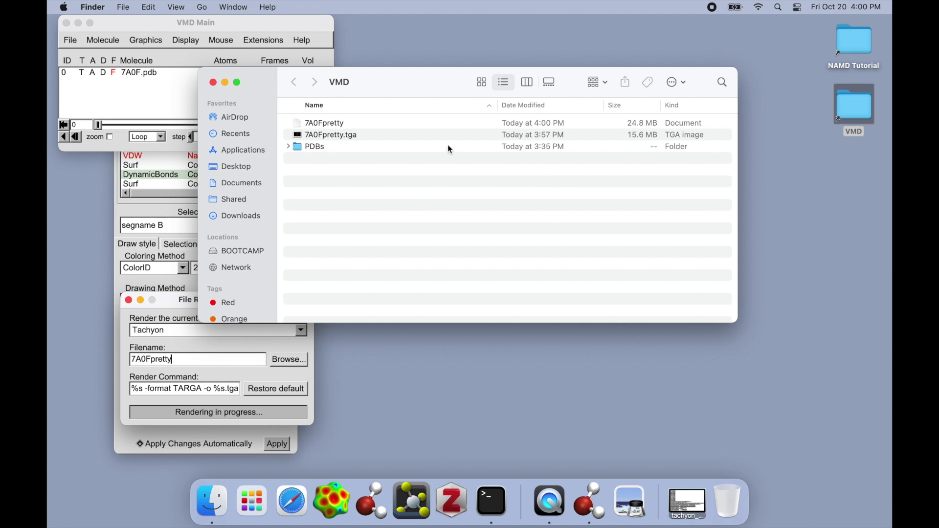
click(437, 135)
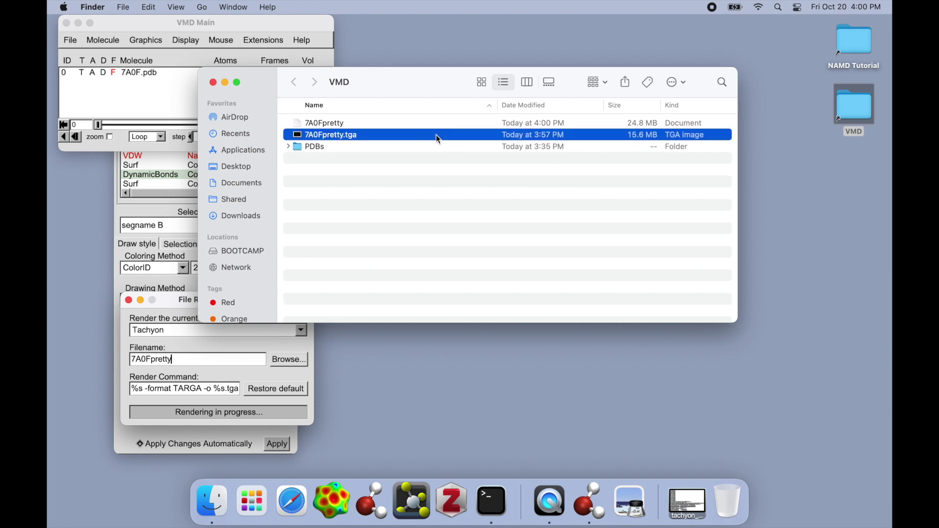
key(Return)
key(Right)
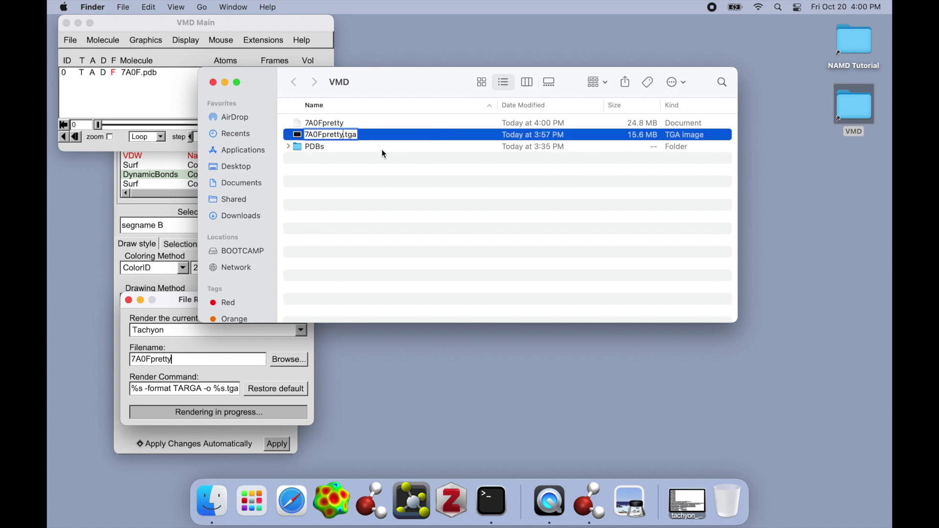
text(1)
key(Return)
click(367, 183)
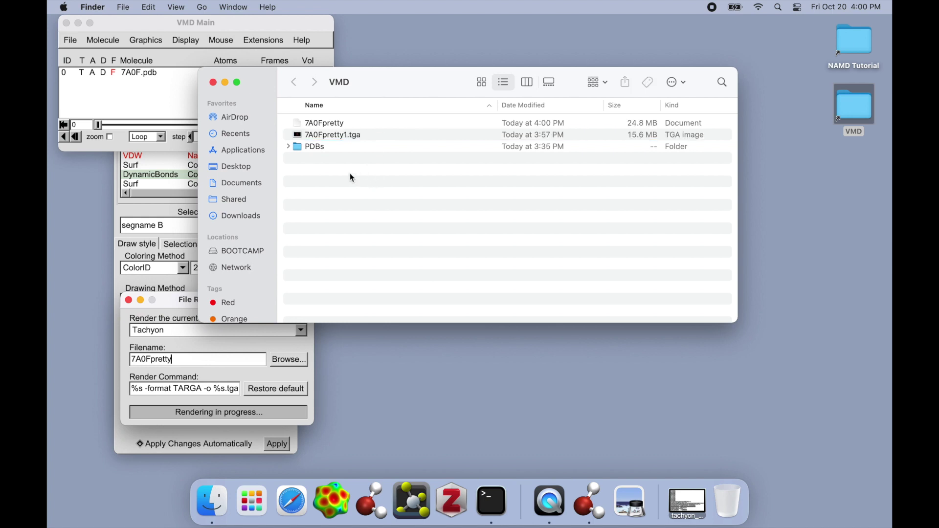
Open the newly rendered 7A0Fpretty.tga, examine it full screen, and return to VMD's segname A Surf representation.
double_click(353, 134)
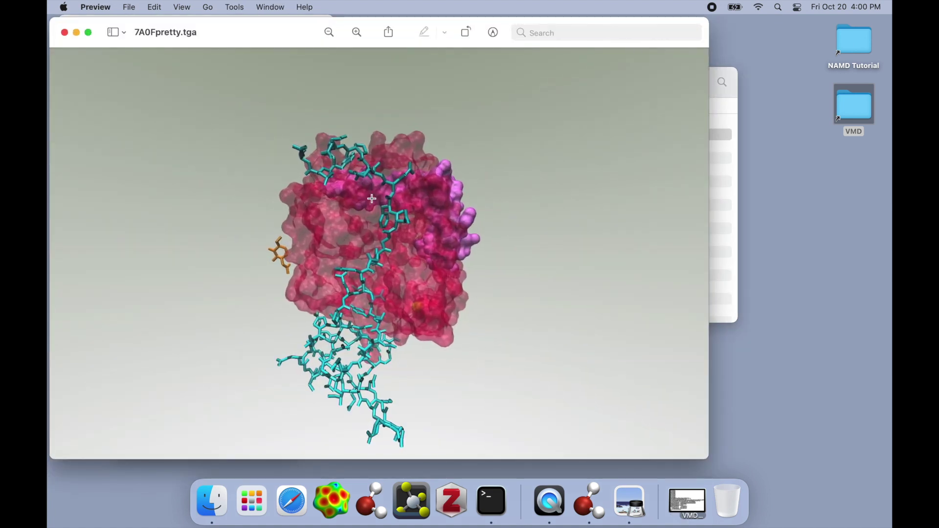
ctrl+scroll(366, 205, up, 2)
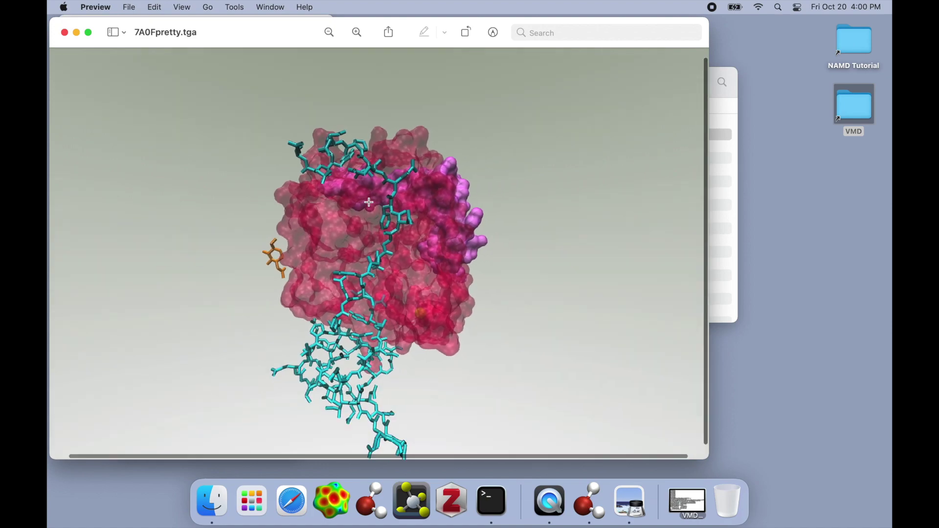
click(89, 33)
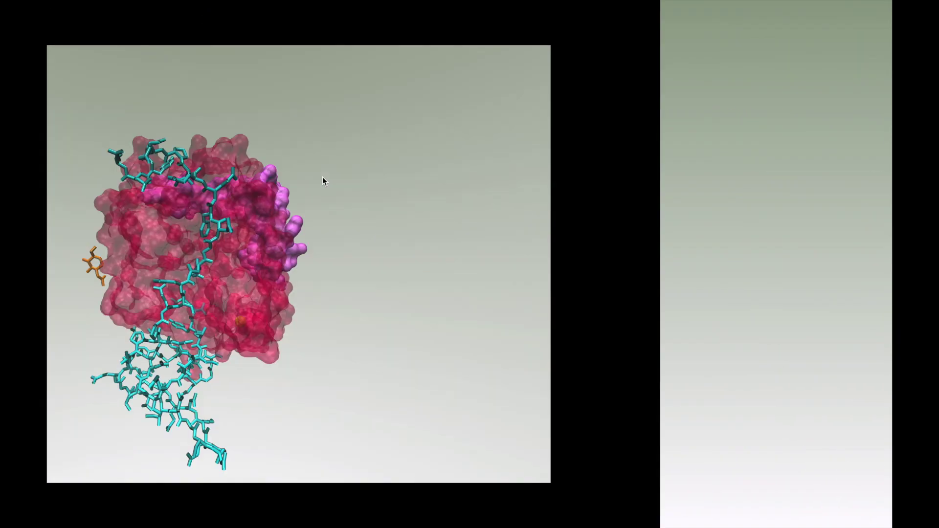
key(ctrl+Left)
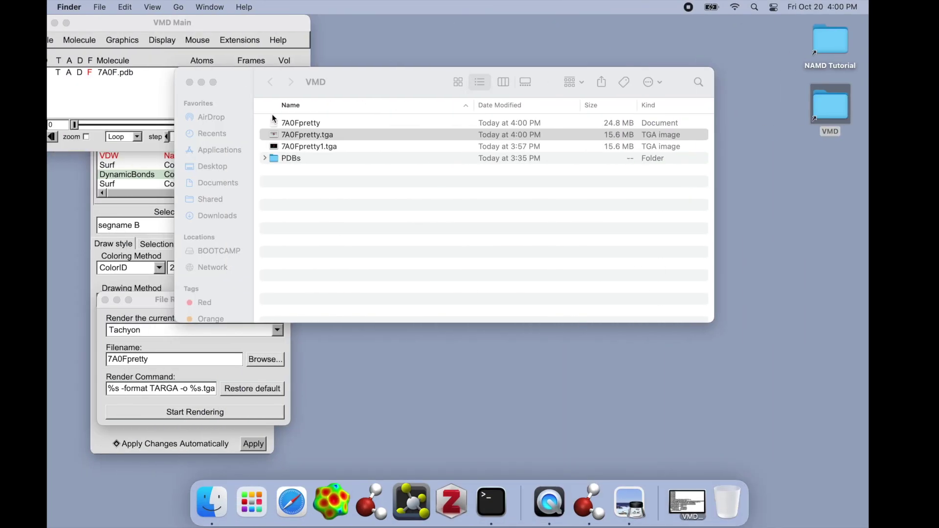
click(139, 166)
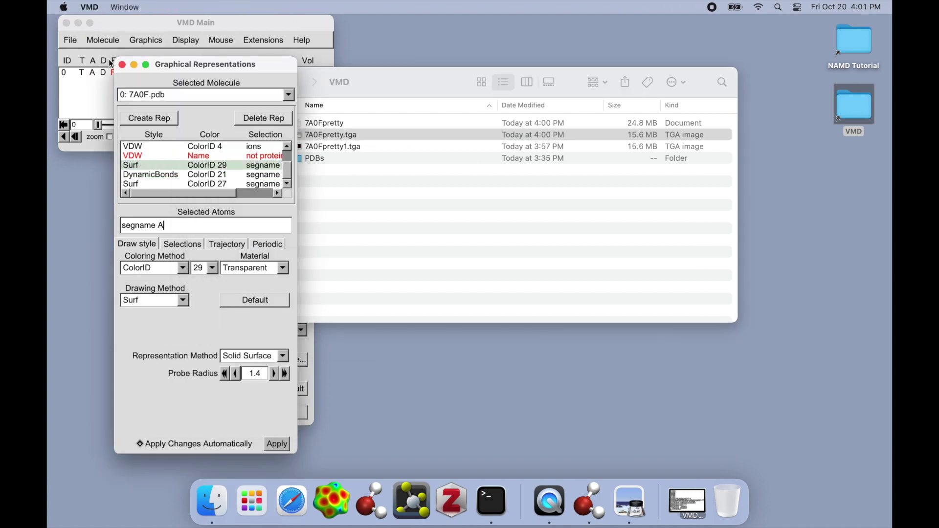
Close the full-screen 7A0Fpretty.tga image and take the OpenGL Display out of full screen.
key(ctrl+Right)
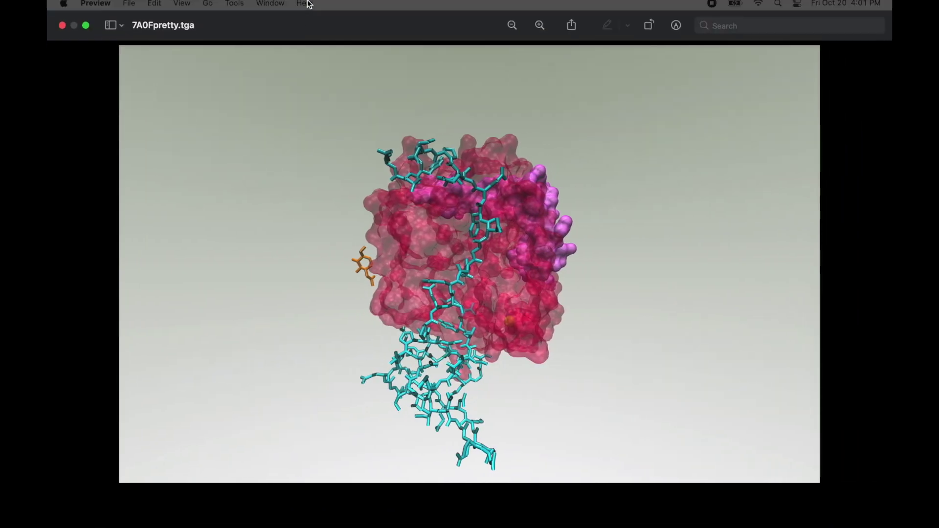
click(62, 25)
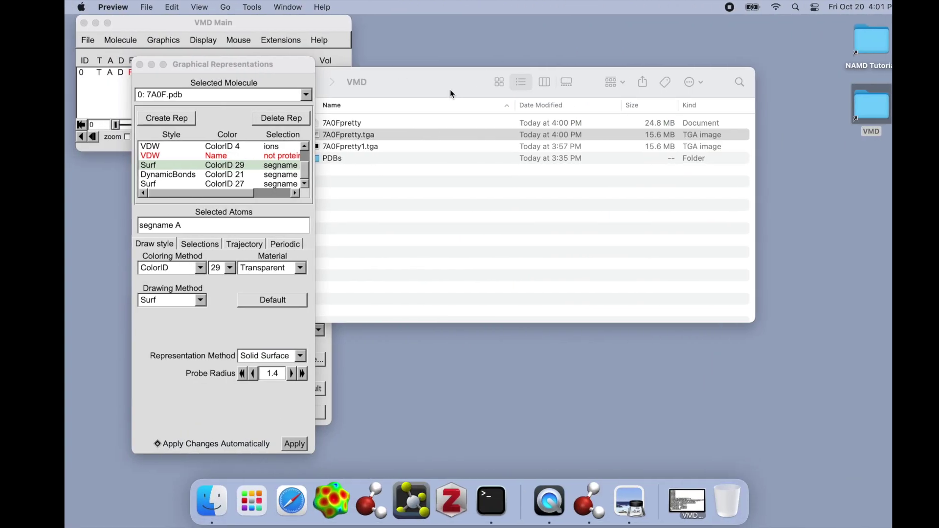
key(ctrl+Right)
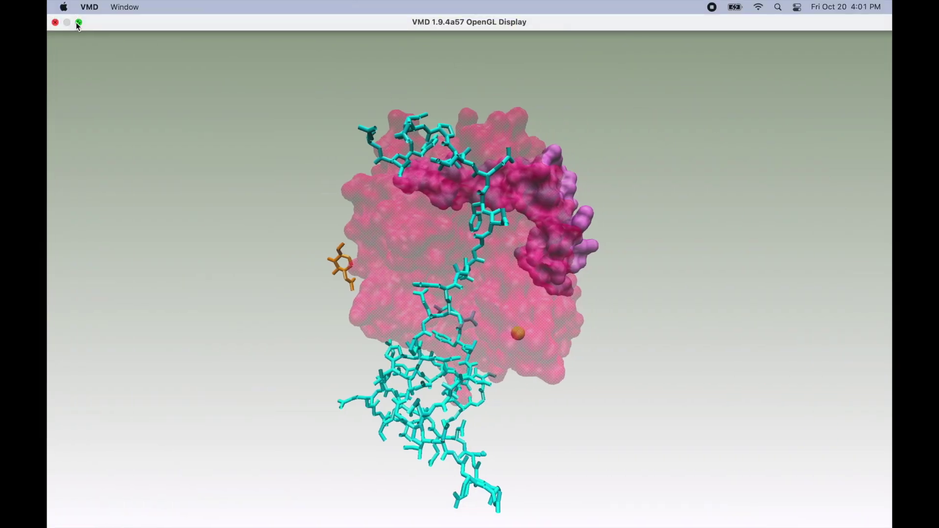
click(78, 22)
Examine the 7A0Fpretty scene file as text and the 7A0Fpretty.tga image, closing each one after viewing.
click(338, 150)
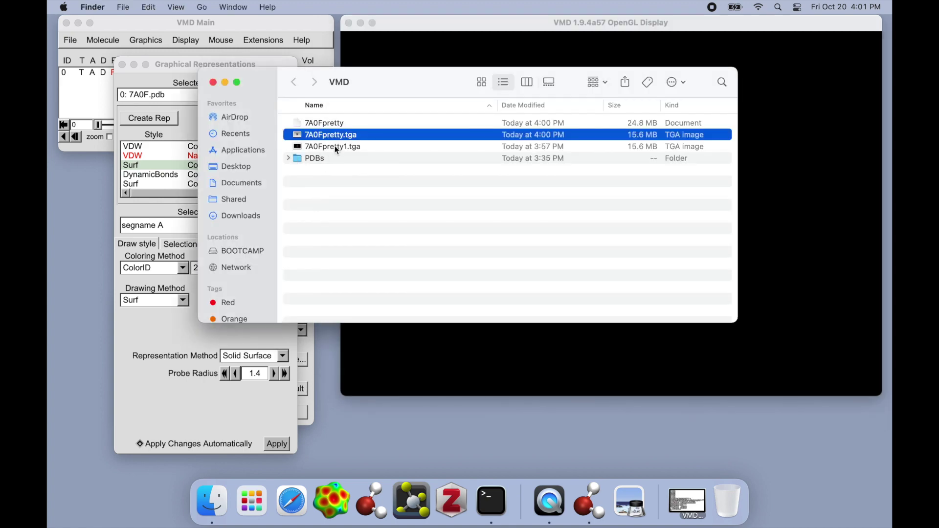
double_click(339, 124)
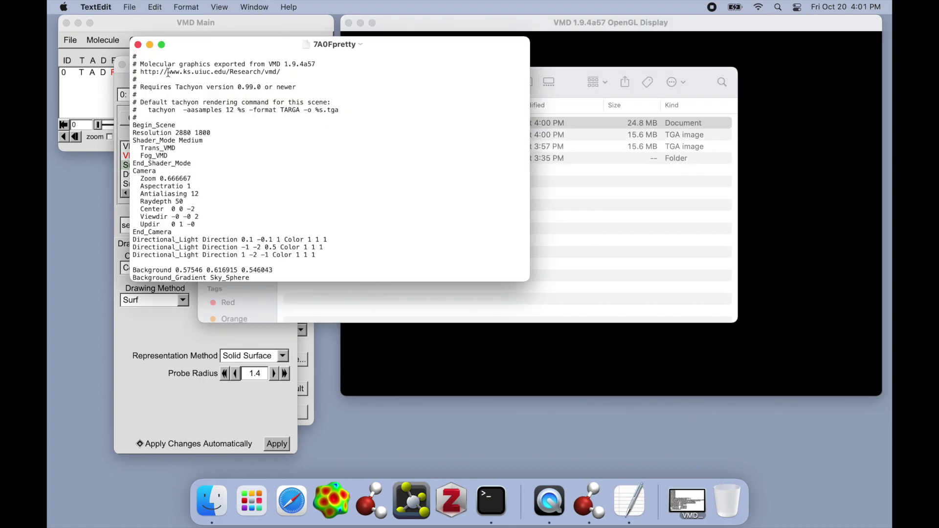
click(138, 45)
double_click(354, 139)
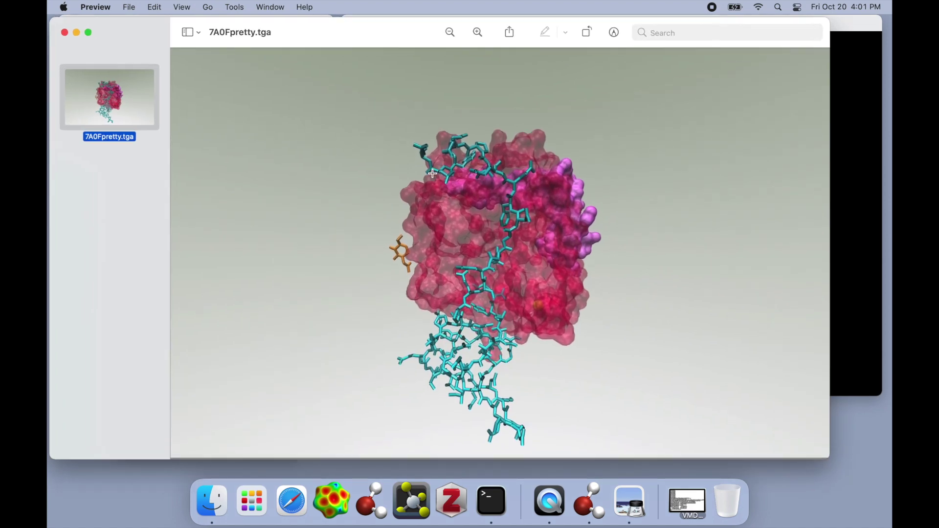
key(super+q)
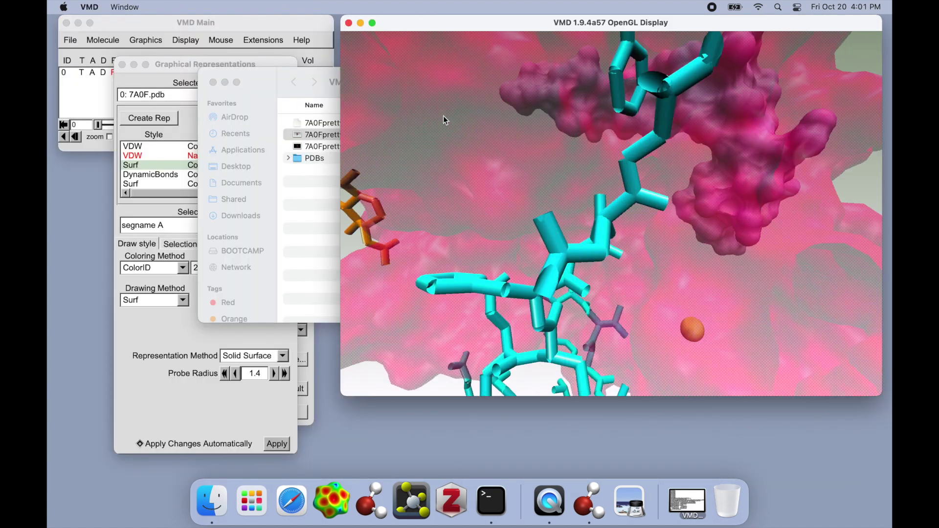
Zoom out to fit the whole molecule in the OpenGL Display and rotate it to another viewing angle.
scroll(443, 116, down, 10)
scroll(443, 116, up, 5)
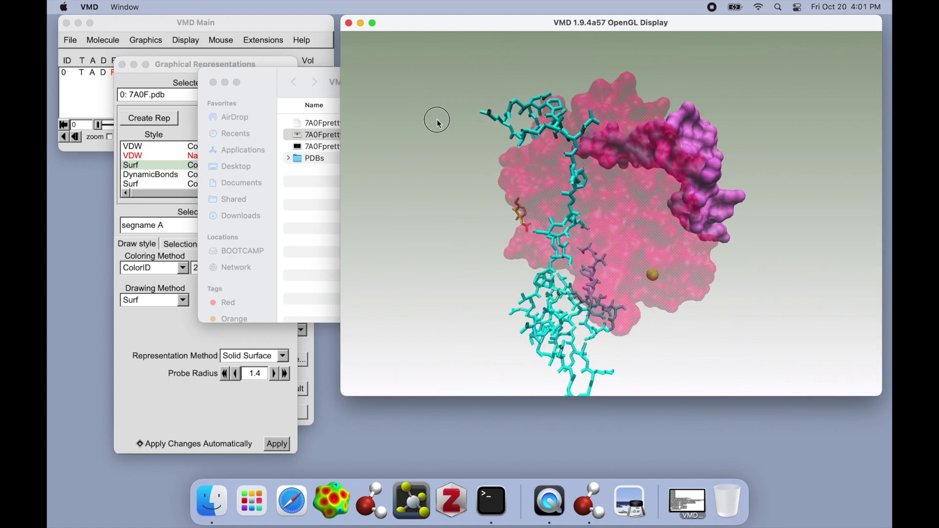
drag(439, 123, 448, 283)
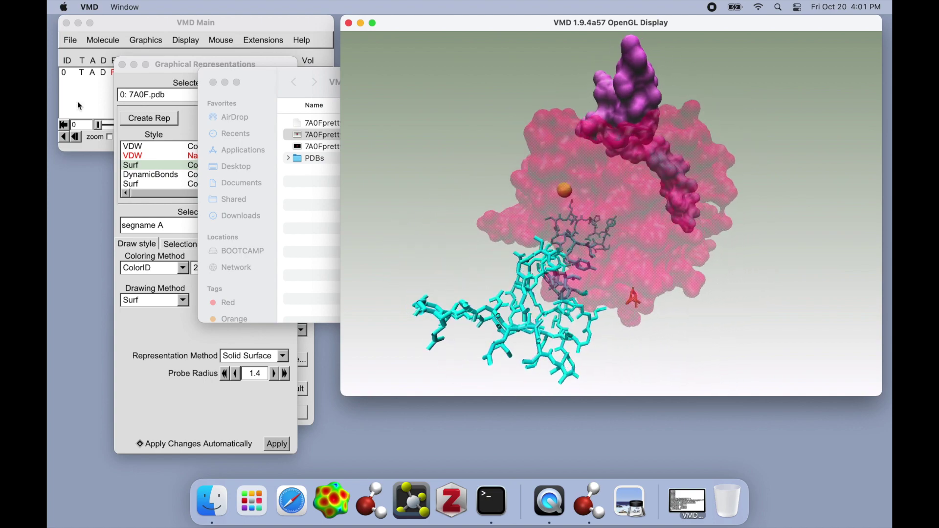
Quit VMD and select the 7A0Fpretty.tga image in the VMD folder.
click(349, 24)
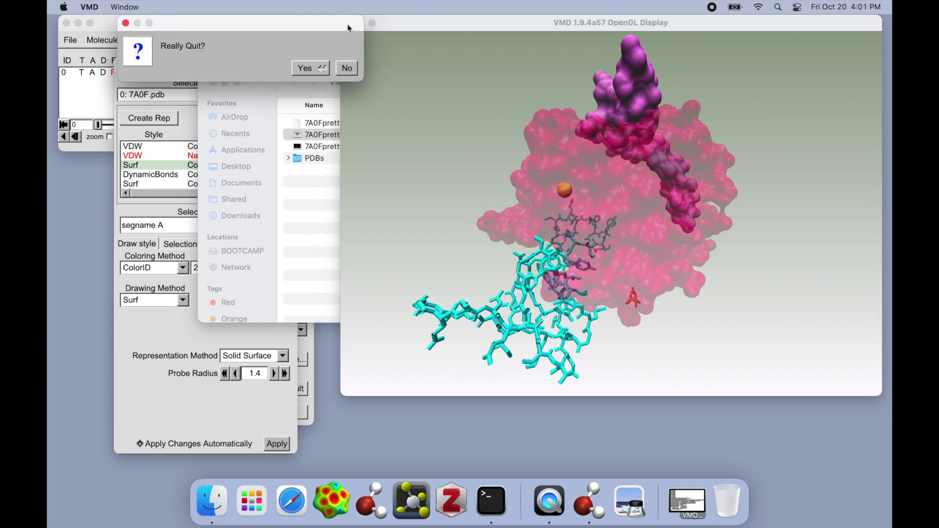
click(315, 65)
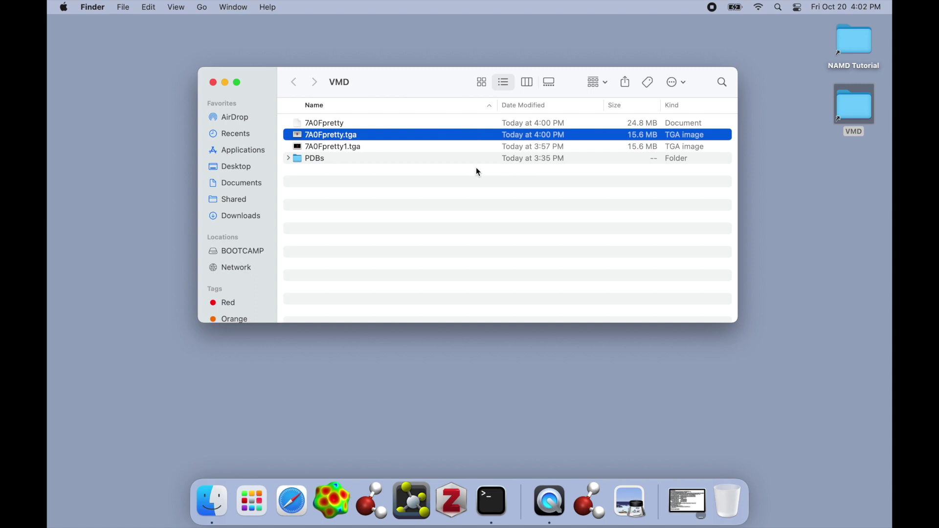
click(367, 149)
click(358, 136)
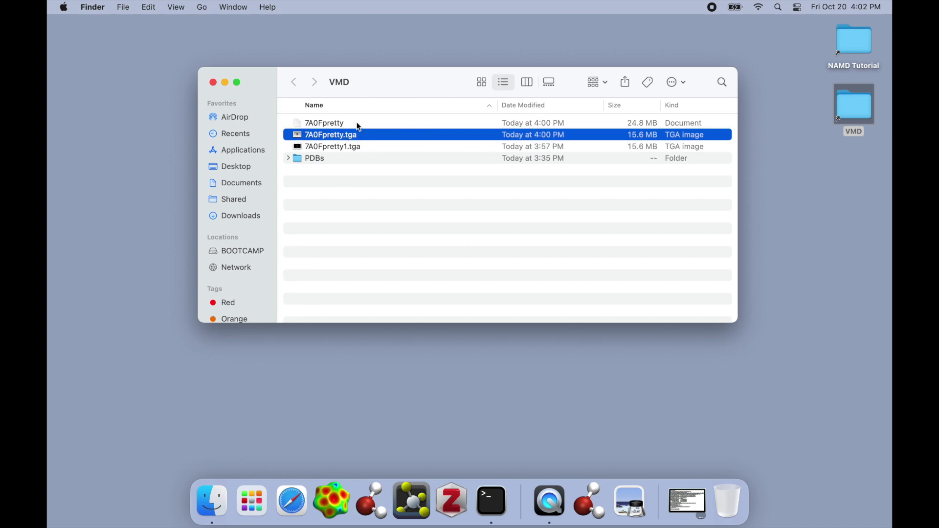